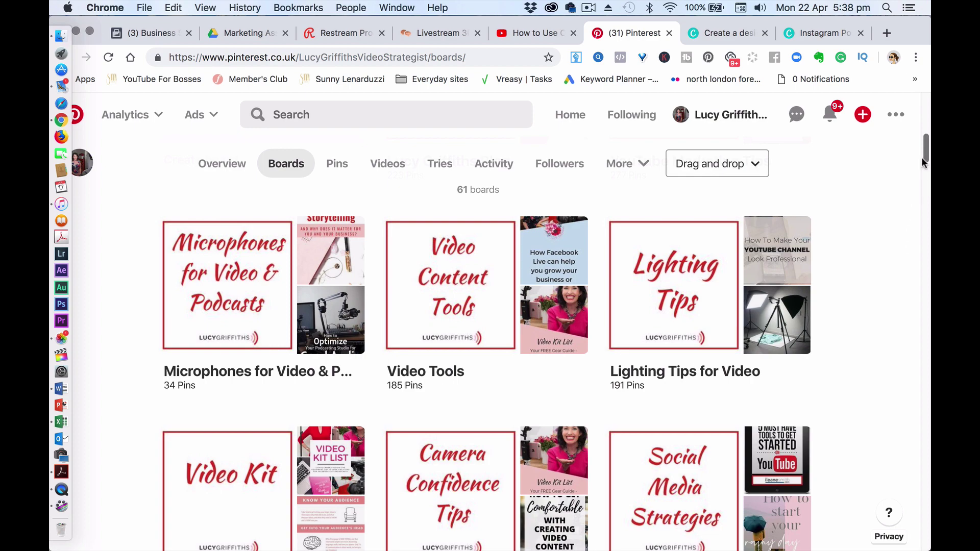
- Browse the Pinterest profile's boards and compare the matching branded covers with the boards that have none
{"action": "left_click_drag", "start_coordinate": [927, 162], "coordinate": [928, 261]}
{"action": "scroll", "coordinate": [920, 309], "scroll_direction": "down", "scroll_amount": 3}
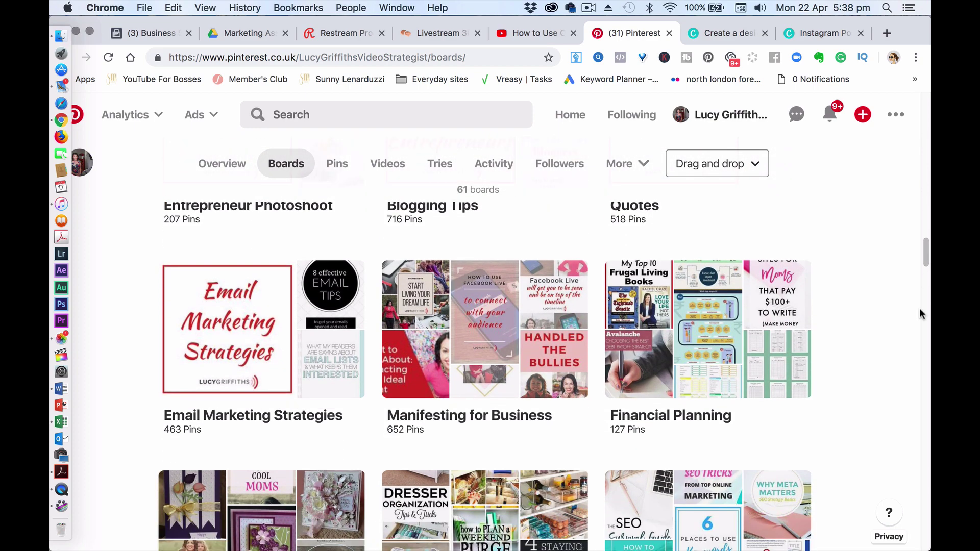
{"action": "scroll", "coordinate": [921, 313], "scroll_direction": "down", "scroll_amount": 5}
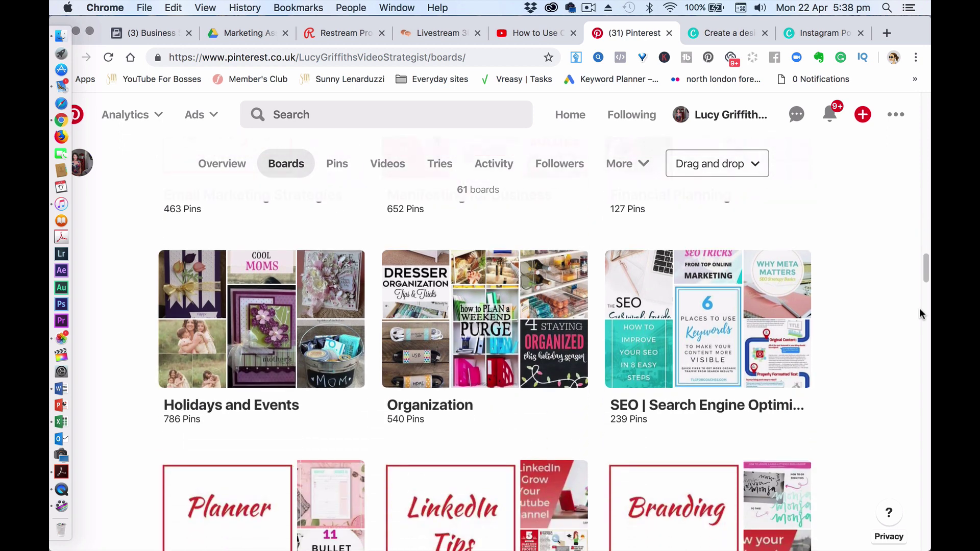
{"action": "scroll", "coordinate": [920, 313], "scroll_direction": "up", "scroll_amount": 2}
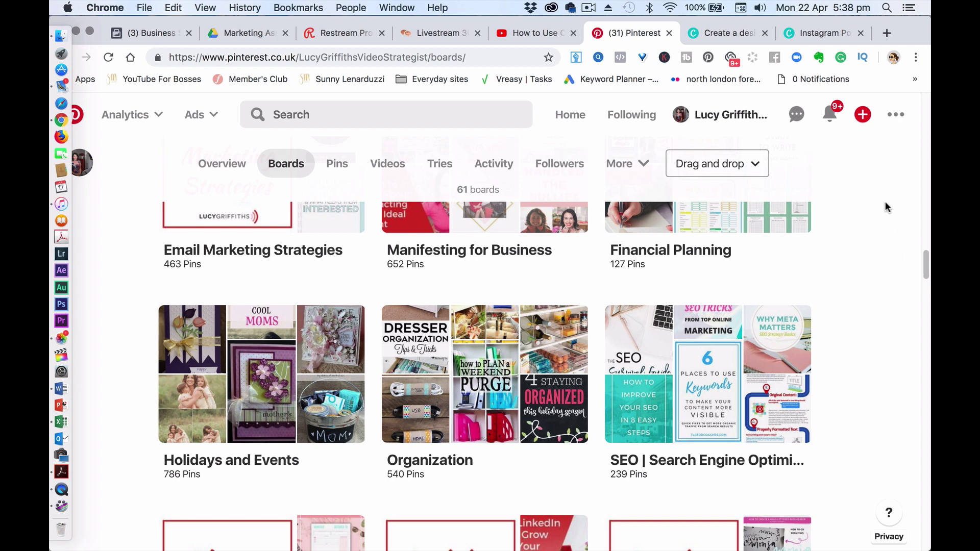
- Switch to the Canva design holding the board covers and review its pages, from LinkedIn Tips to Public Speaking
{"action": "left_click", "coordinate": [737, 34]}
{"action": "left_click", "coordinate": [816, 35]}
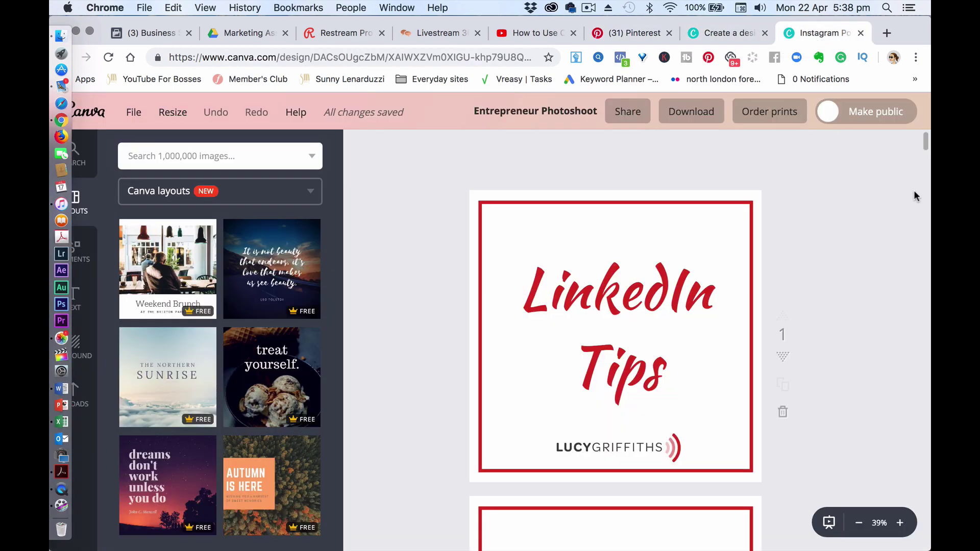
{"action": "scroll", "coordinate": [841, 231], "scroll_direction": "down", "scroll_amount": 5}
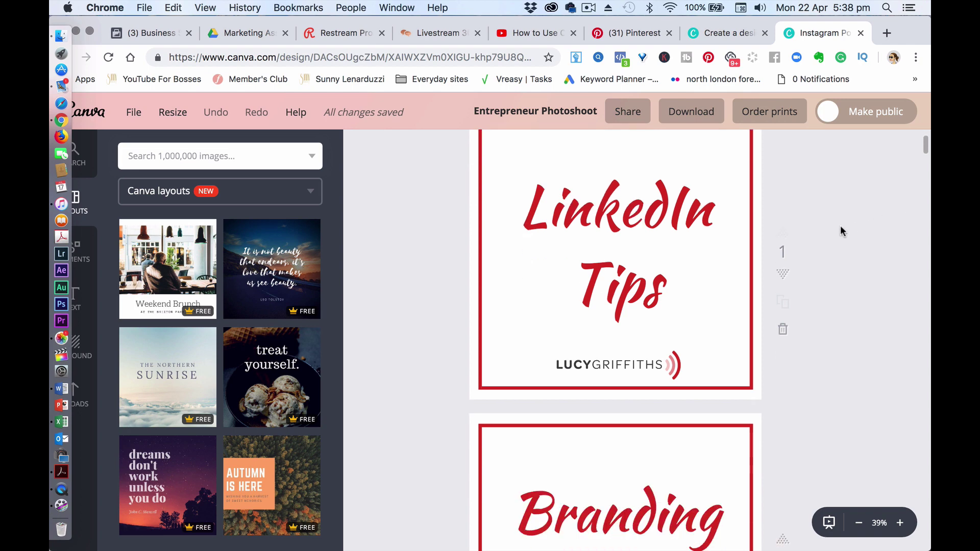
{"action": "scroll", "coordinate": [842, 231], "scroll_direction": "up", "scroll_amount": 5}
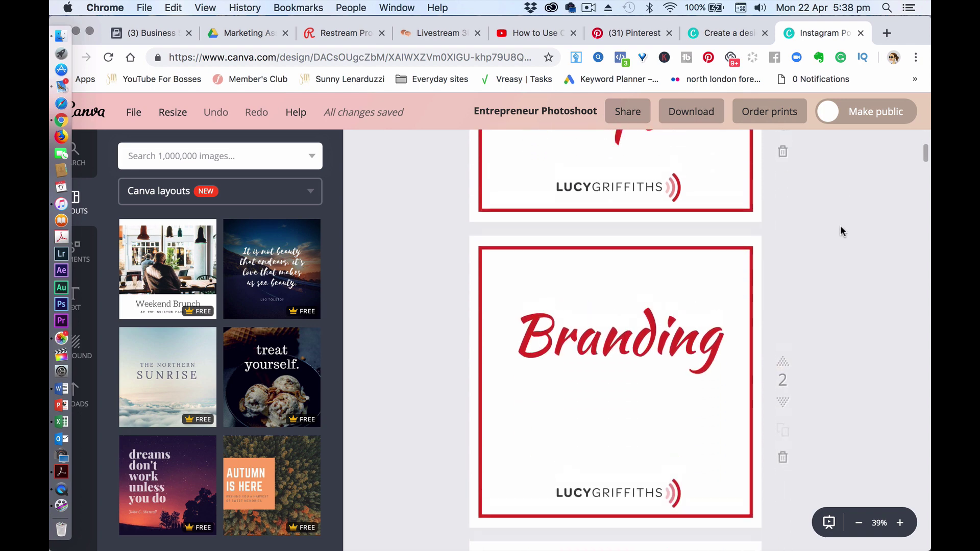
{"action": "scroll", "coordinate": [840, 225], "scroll_direction": "up", "scroll_amount": 1}
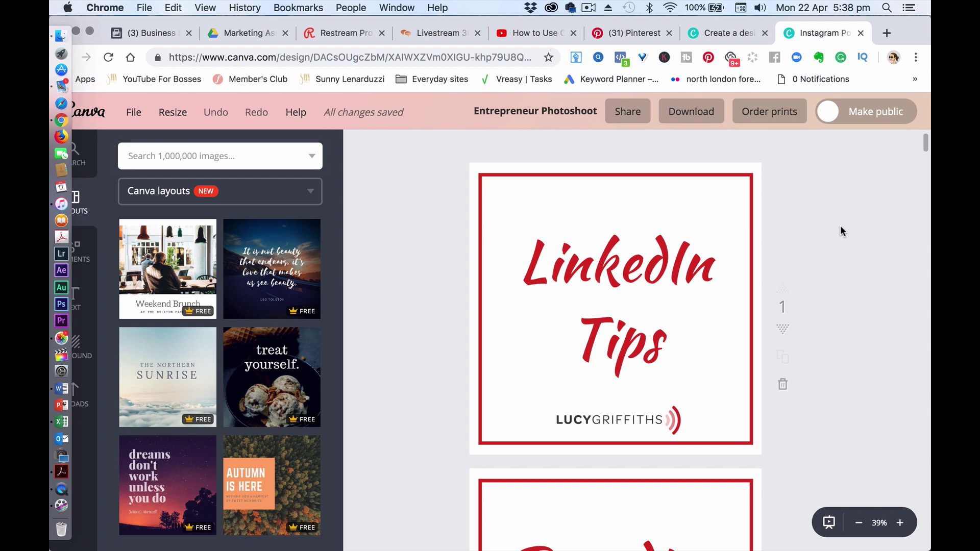
{"action": "scroll", "coordinate": [336, 240], "scroll_direction": "down", "scroll_amount": 2}
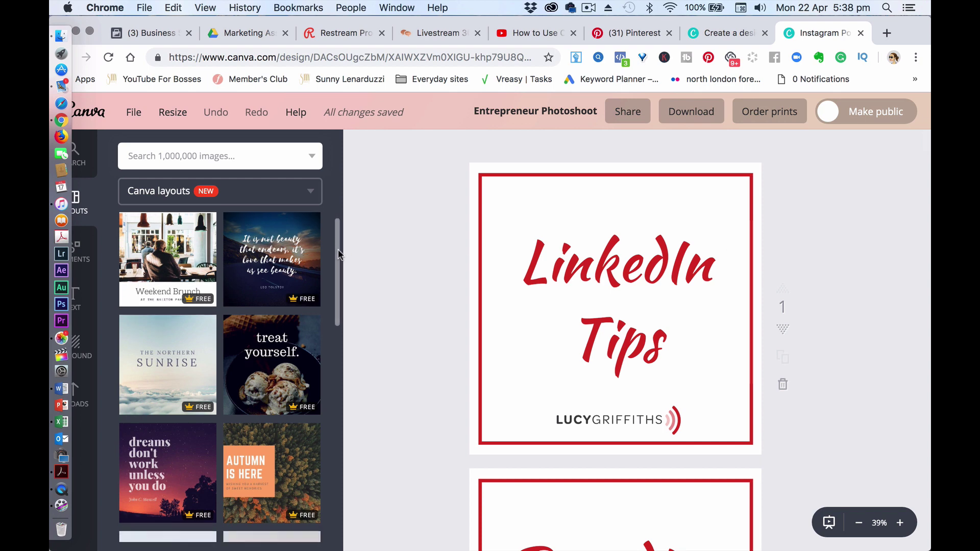
{"action": "left_click_drag", "start_coordinate": [341, 261], "coordinate": [345, 314]}
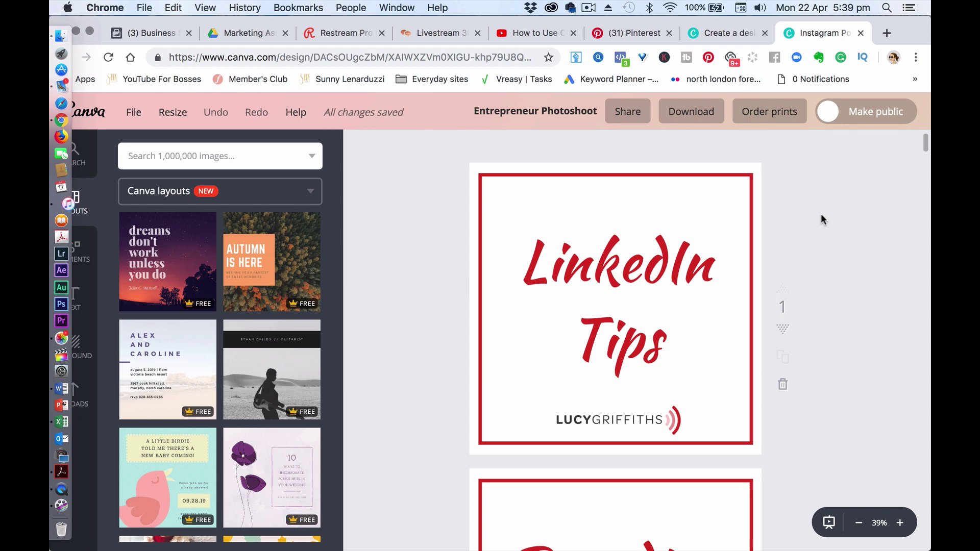
{"action": "scroll", "coordinate": [821, 213], "scroll_direction": "up", "scroll_amount": 1}
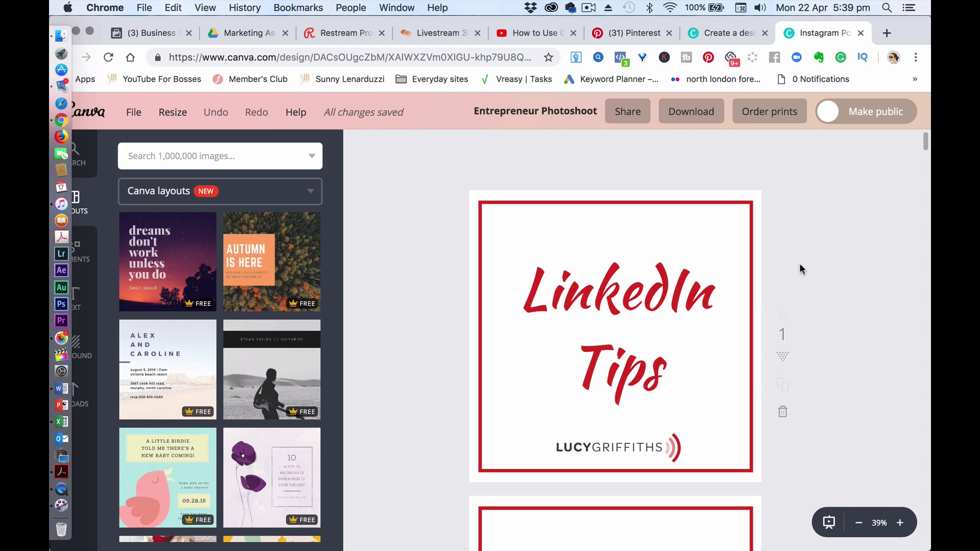
{"action": "scroll", "coordinate": [800, 263], "scroll_direction": "down", "scroll_amount": 7}
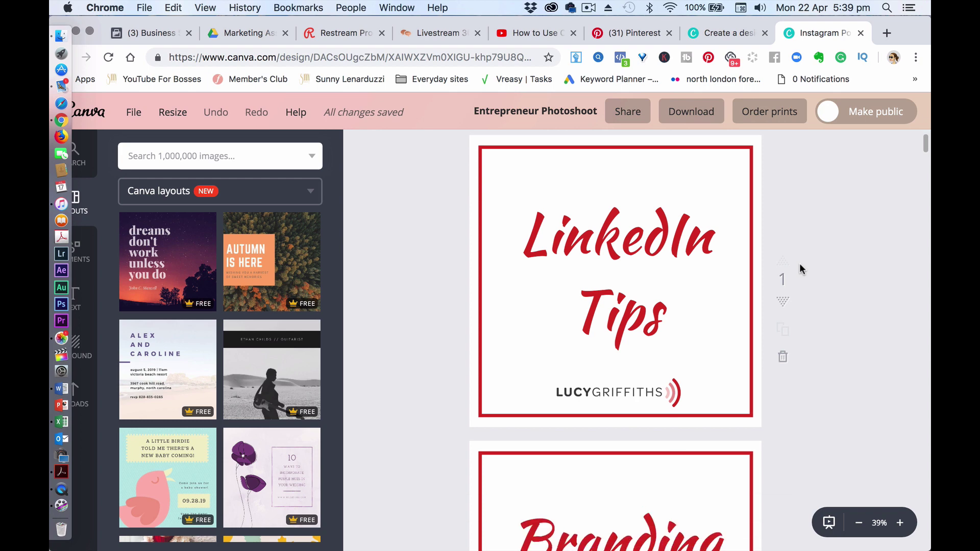
{"action": "scroll", "coordinate": [799, 264], "scroll_direction": "down", "scroll_amount": 20}
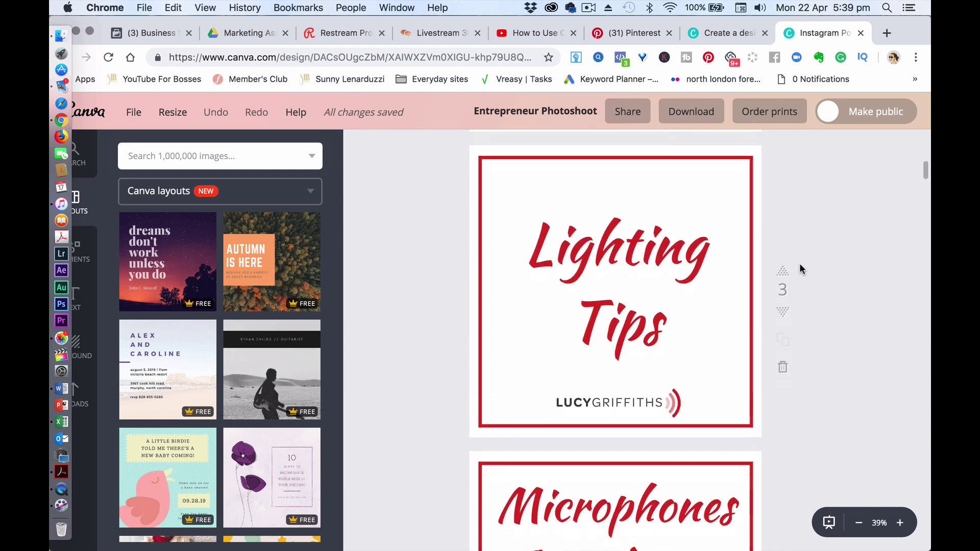
{"action": "scroll", "coordinate": [800, 269], "scroll_direction": "down", "scroll_amount": 3}
{"action": "scroll", "coordinate": [800, 268], "scroll_direction": "down", "scroll_amount": 12}
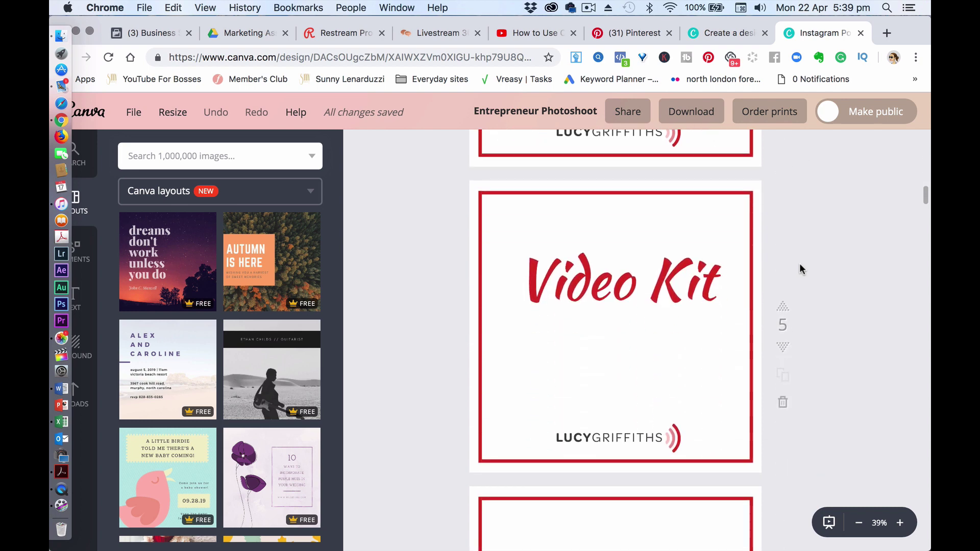
{"action": "scroll", "coordinate": [800, 266], "scroll_direction": "down", "scroll_amount": 12}
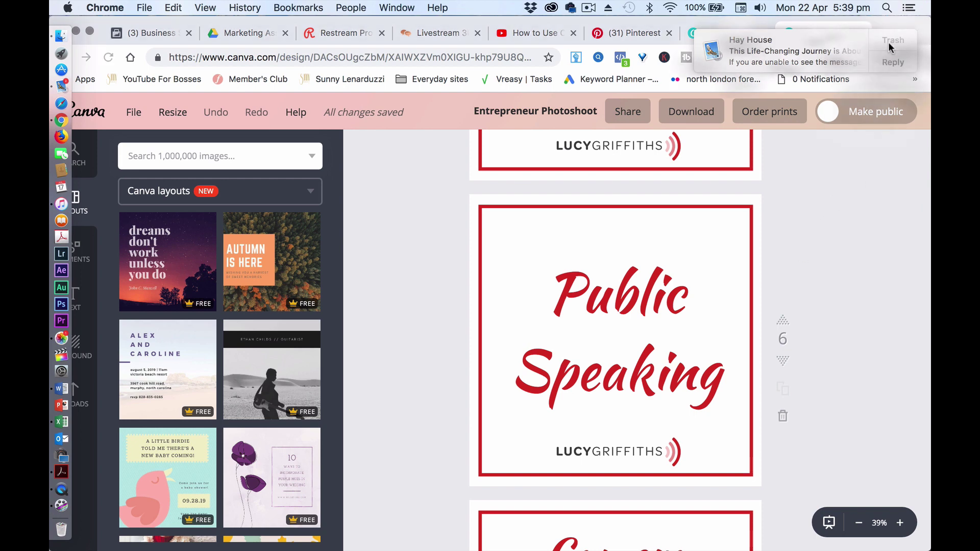
- Dismiss the mail notification and create a new Instagram Post design from Canva's design type overview
{"action": "left_click", "coordinate": [888, 42]}
{"action": "left_click", "coordinate": [725, 35]}
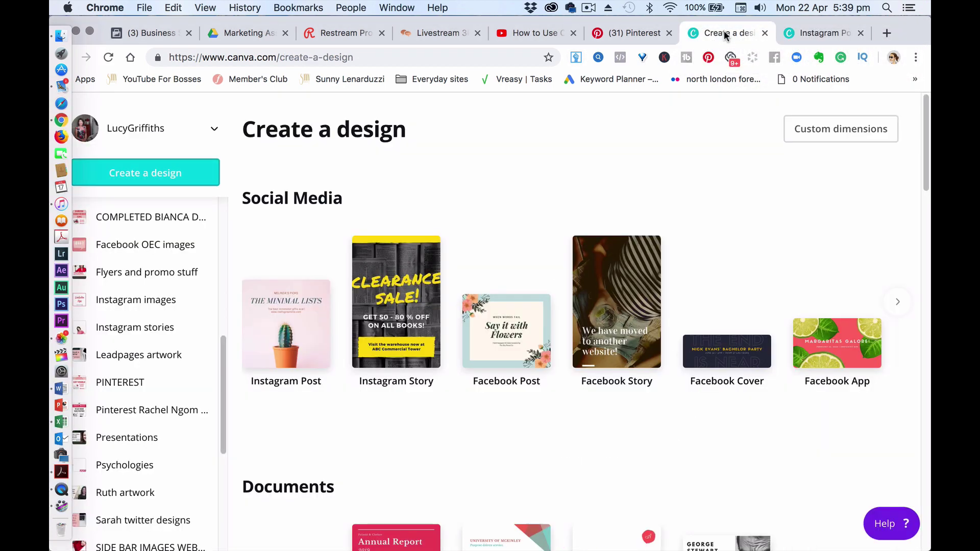
{"action": "left_click", "coordinate": [284, 311]}
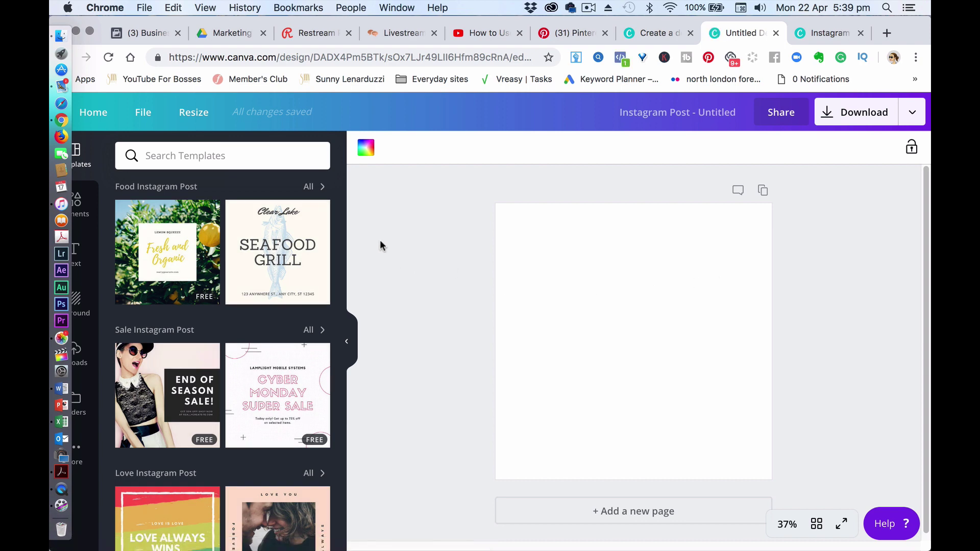
- Browse the Instagram Post templates and apply the "Get Lost in Stockholm" one to the blank page
{"action": "left_click_drag", "start_coordinate": [340, 187], "coordinate": [349, 549]}
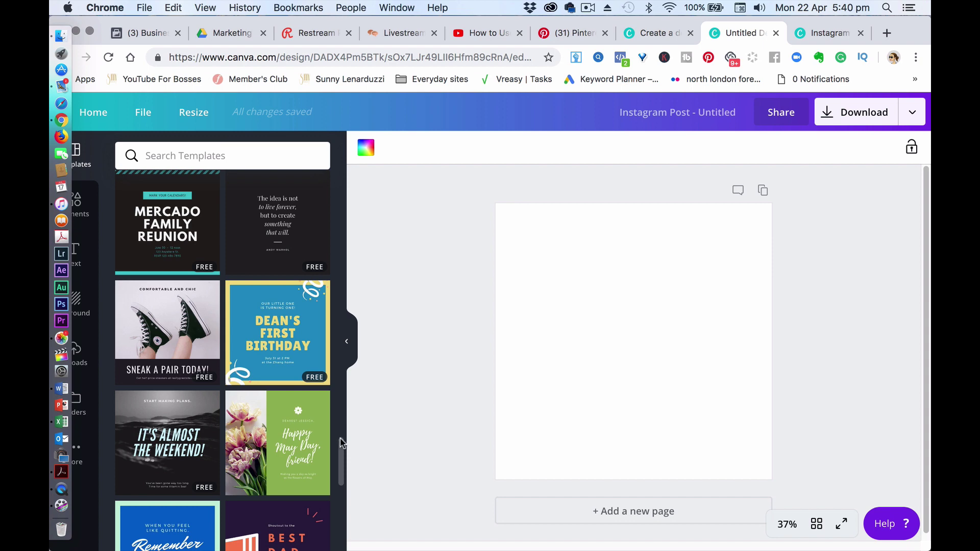
{"action": "scroll", "coordinate": [340, 437], "scroll_direction": "down", "scroll_amount": 5}
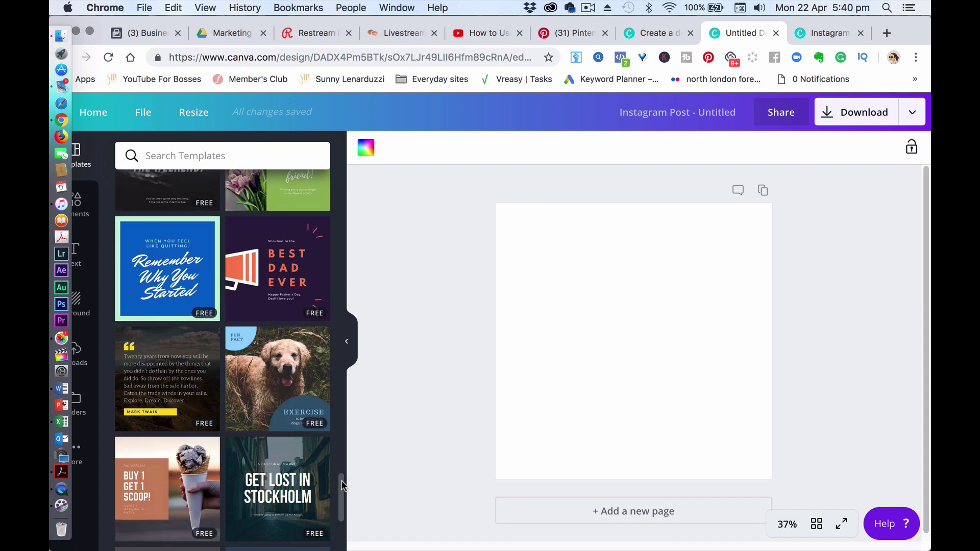
{"action": "left_click", "coordinate": [318, 467]}
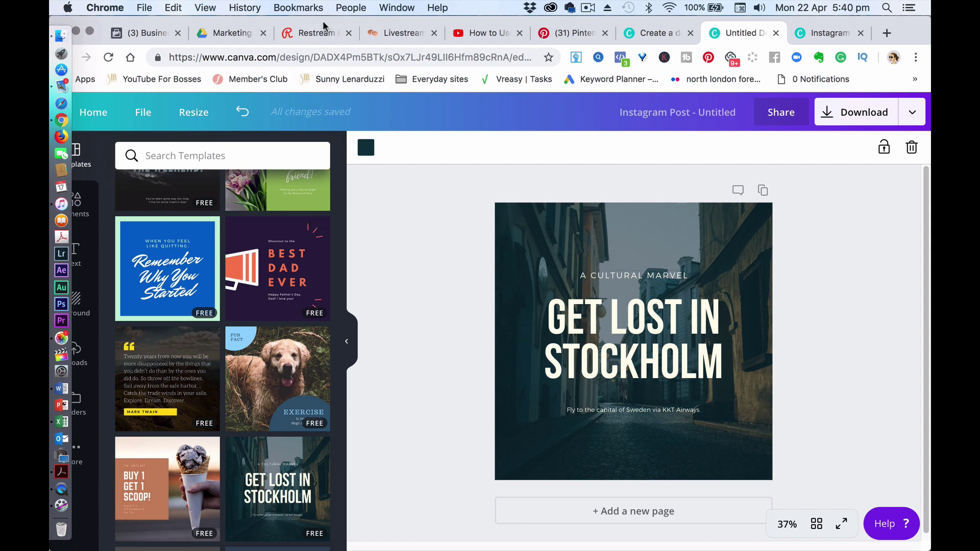
- Search the templates for "flowers" and apply the "Second Anniversary Sale" rose template to the page
{"action": "left_click", "coordinate": [198, 148]}
{"action": "type", "text": "fl"}
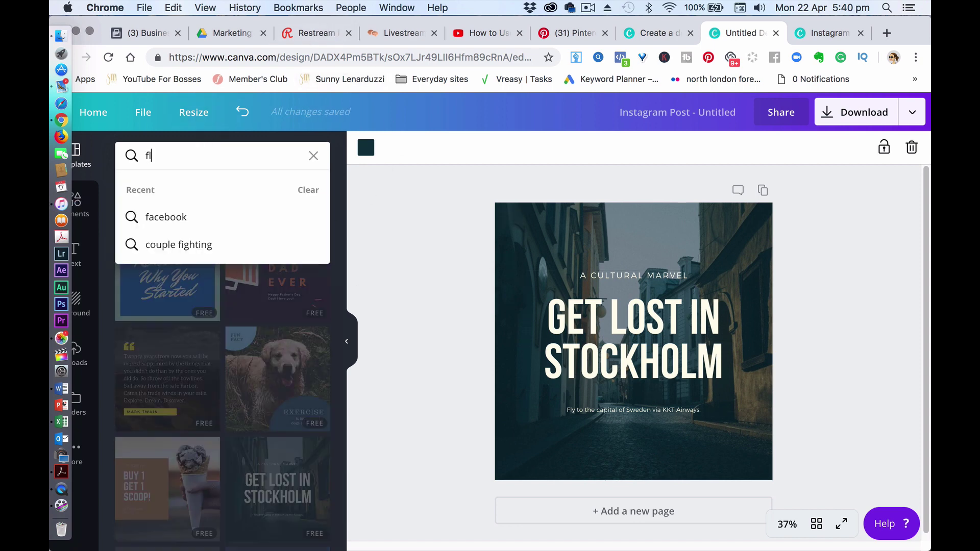
{"action": "type", "text": "ower"}
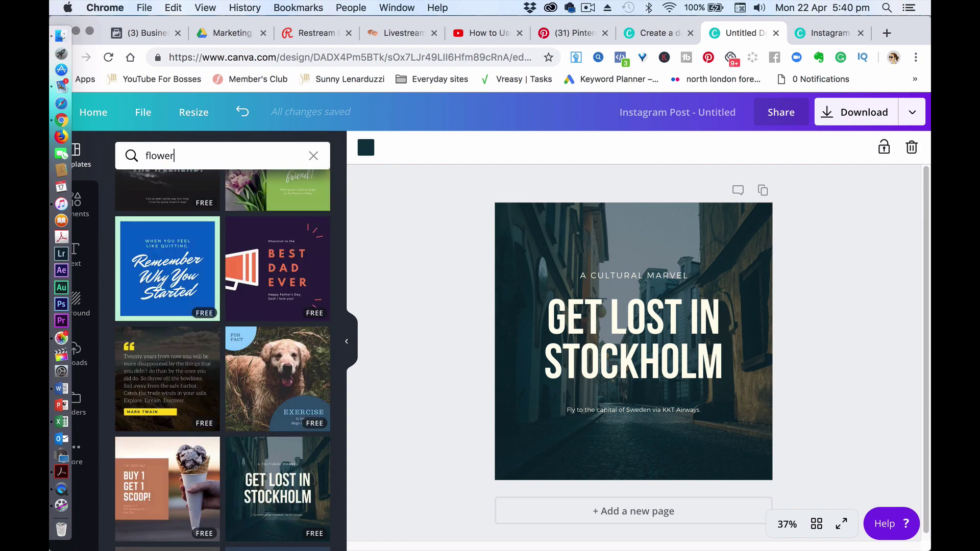
{"action": "type", "text": "s"}
{"action": "key", "text": "Return"}
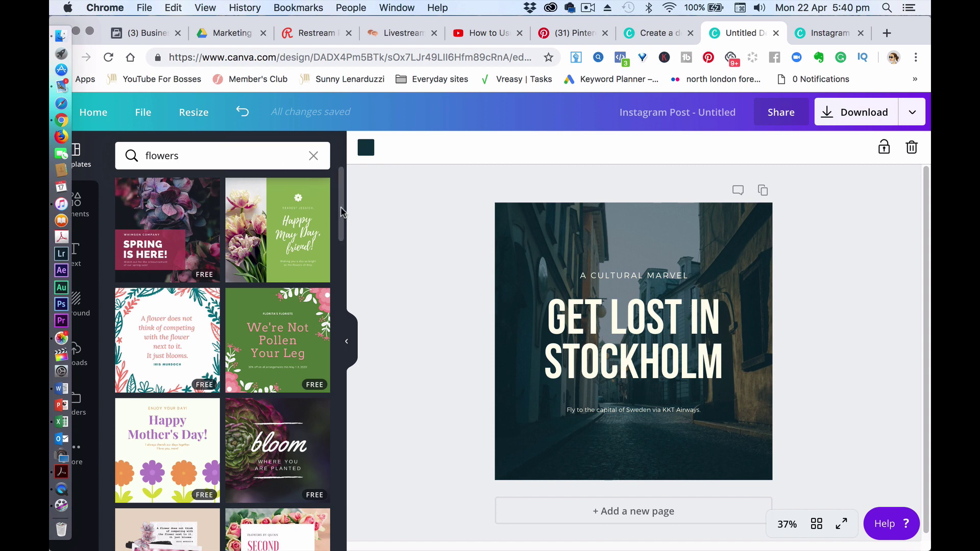
{"action": "scroll", "coordinate": [345, 242], "scroll_direction": "down", "scroll_amount": 3}
{"action": "scroll", "coordinate": [345, 240], "scroll_direction": "down", "scroll_amount": 3}
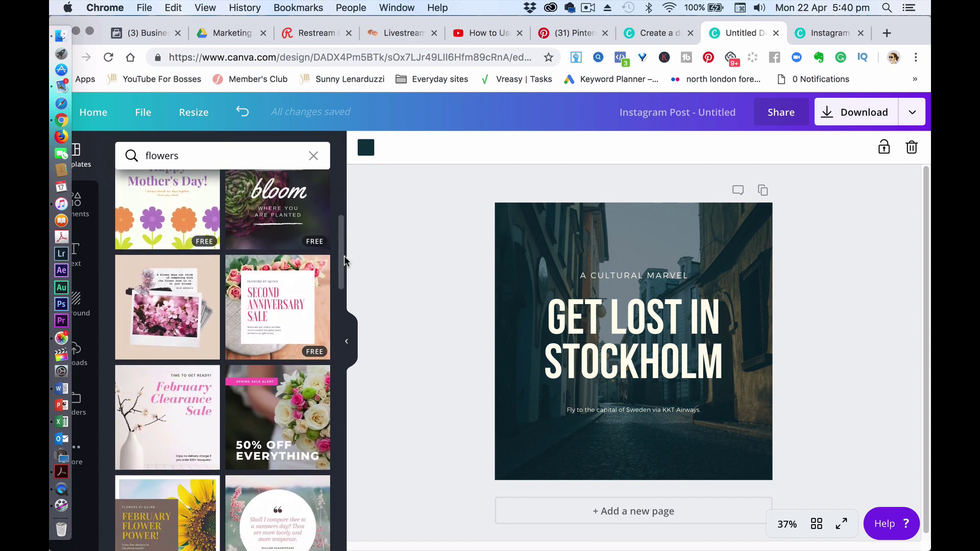
{"action": "left_click", "coordinate": [291, 292]}
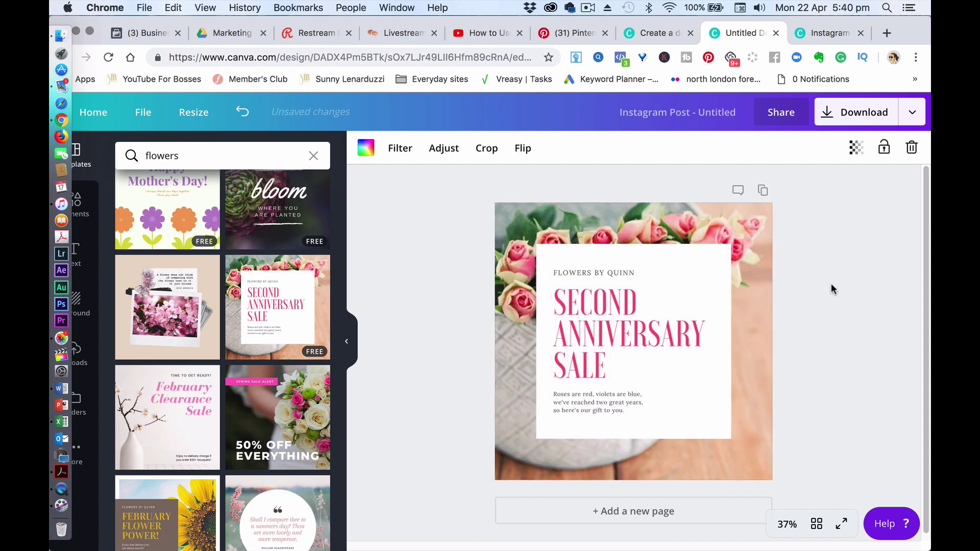
- Replace the template's heading with "HOUSE RENOVATION IDEAS" and centre-align it
{"action": "left_click", "coordinate": [614, 336]}
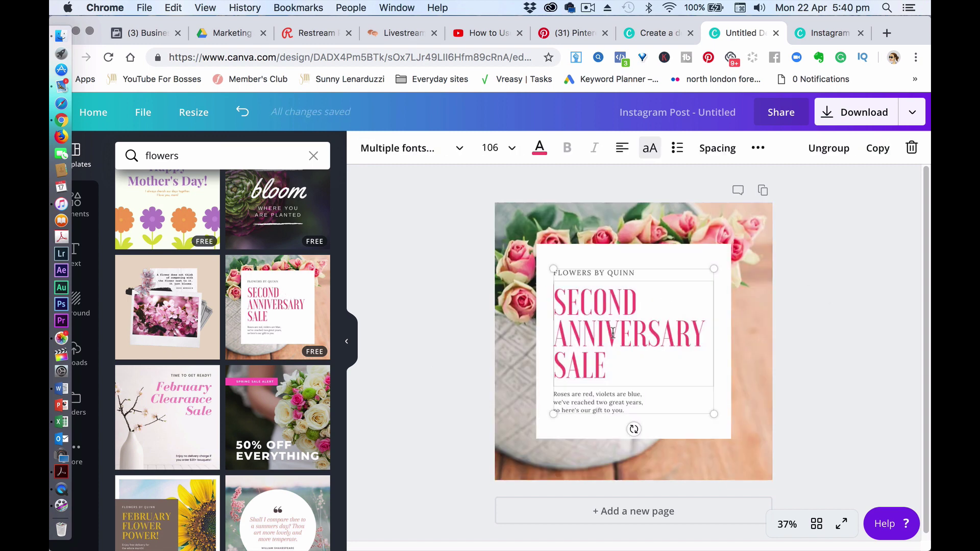
{"action": "double_click", "coordinate": [614, 334]}
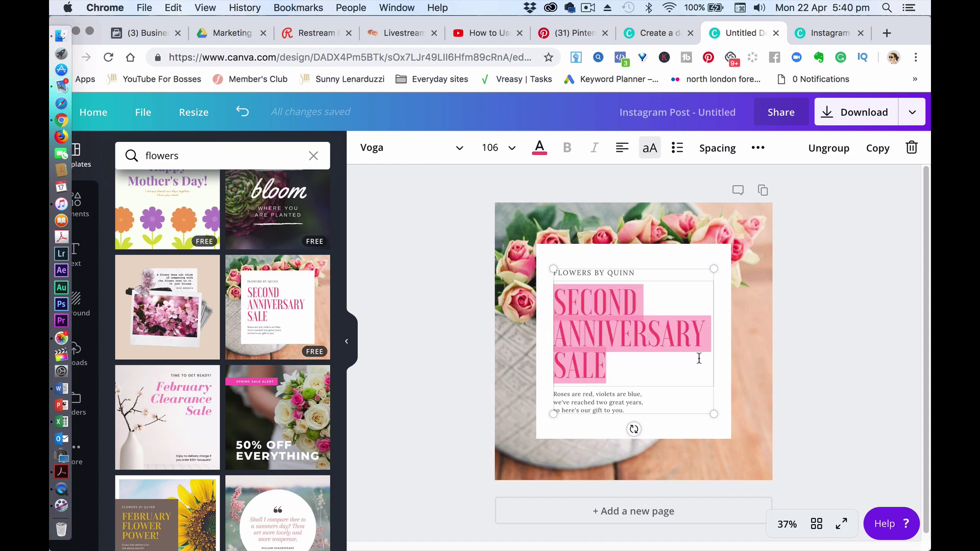
{"action": "type", "text": "HOUSE RENO"}
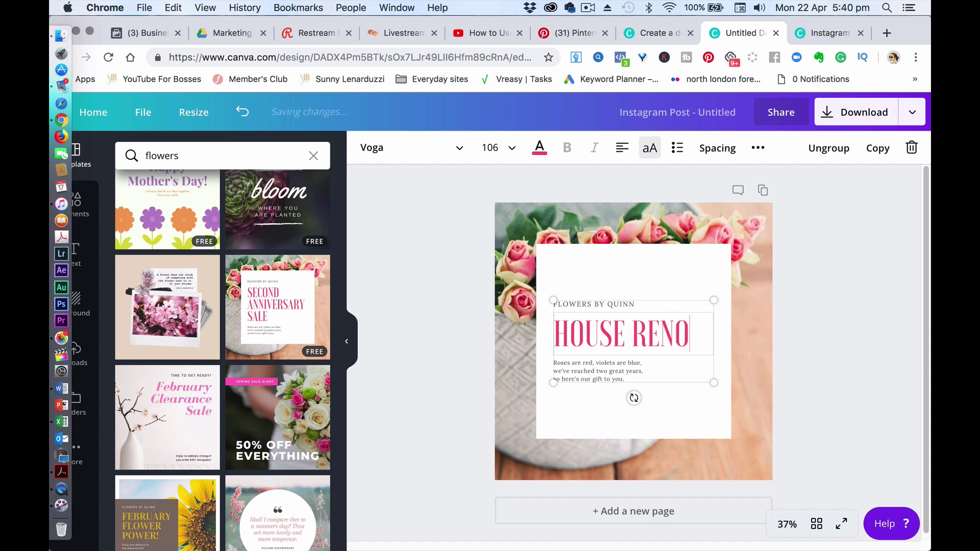
{"action": "type", "text": "VATION IDEAS"}
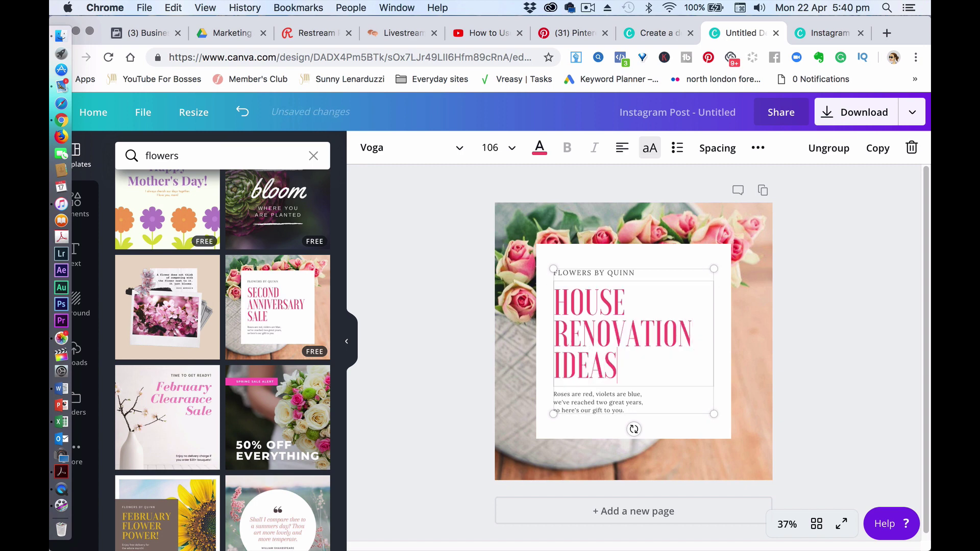
{"action": "left_click", "coordinate": [622, 148]}
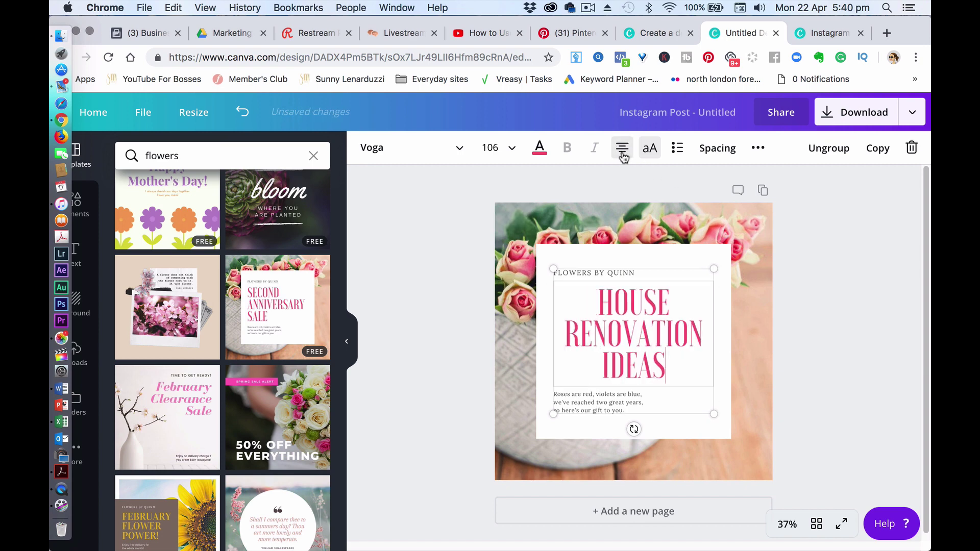
- Clear the small line of text above the heading and the three-line verse below it
{"action": "left_click", "coordinate": [645, 274]}
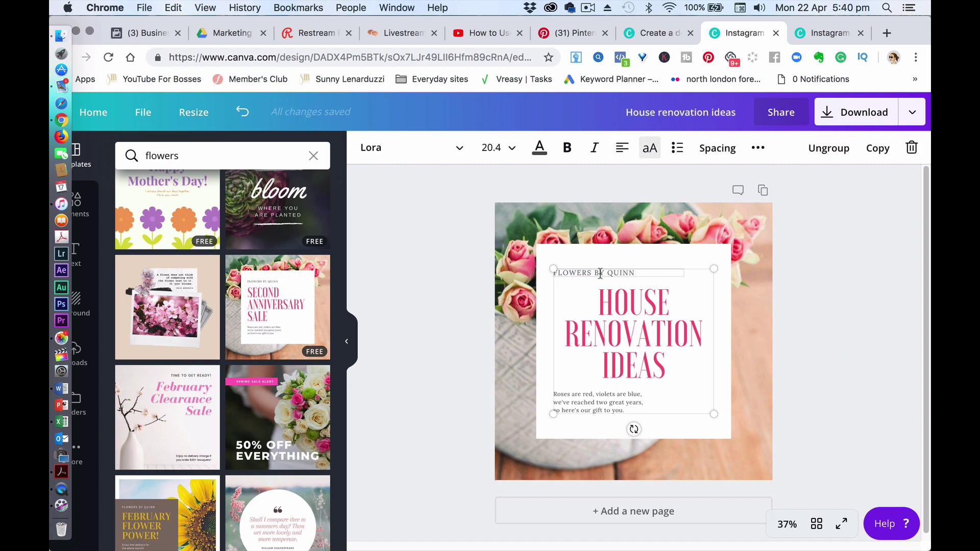
{"action": "left_click_drag", "start_coordinate": [645, 271], "coordinate": [545, 268]}
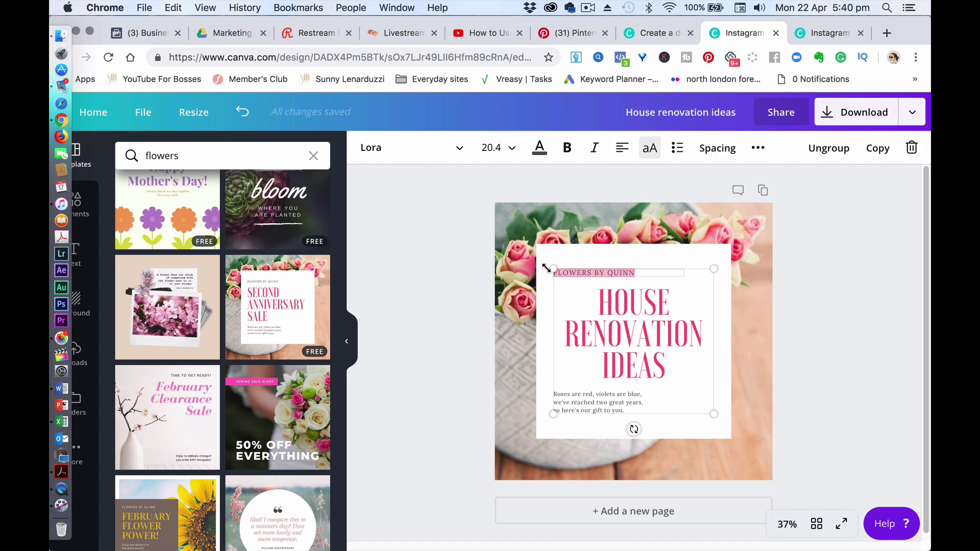
{"action": "key", "text": "BackSpace"}
{"action": "left_click", "coordinate": [610, 409]}
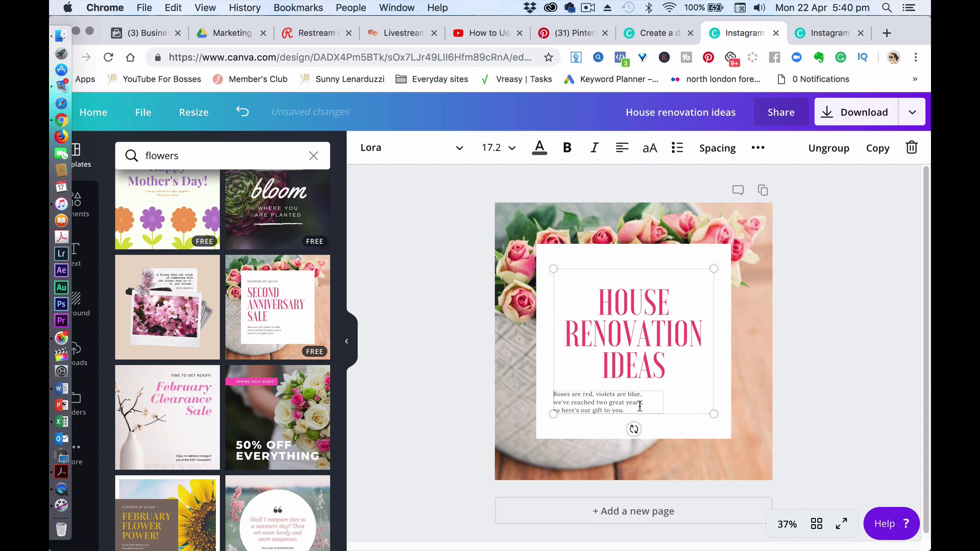
{"action": "left_click", "coordinate": [612, 408]}
{"action": "left_click_drag", "start_coordinate": [625, 410], "coordinate": [554, 397]}
{"action": "key", "text": "BackSpace"}
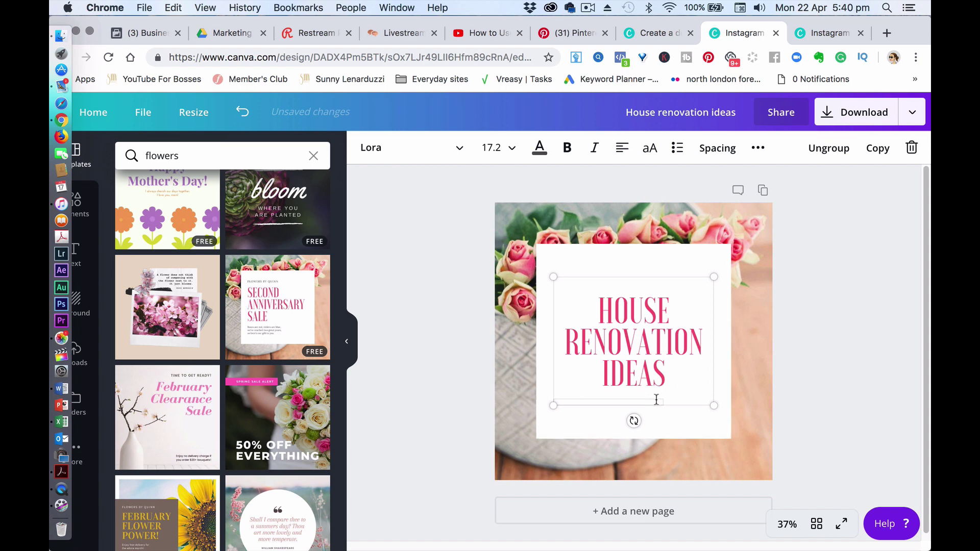
- Ungroup the heading from the text below it and delete the empty text box under the heading
{"action": "left_click", "coordinate": [836, 152]}
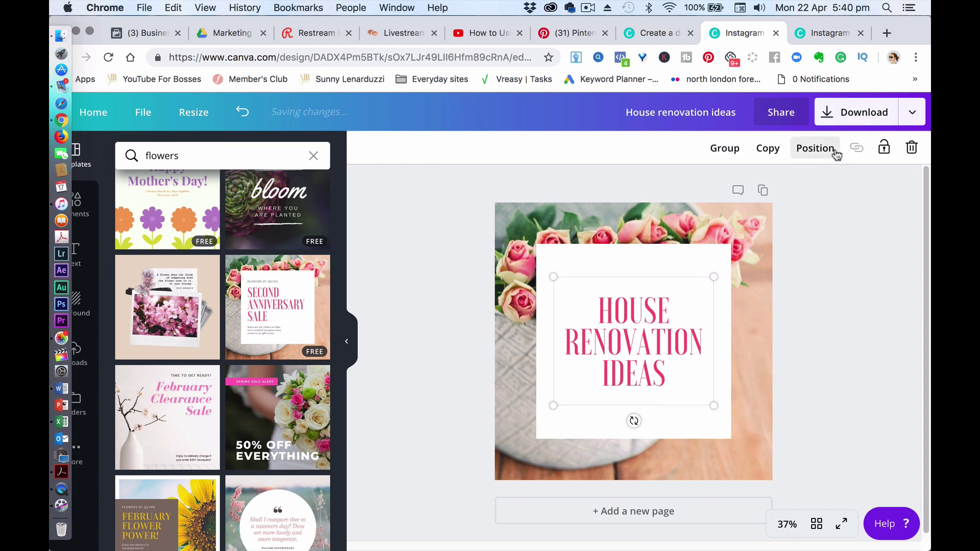
{"action": "left_click", "coordinate": [624, 402]}
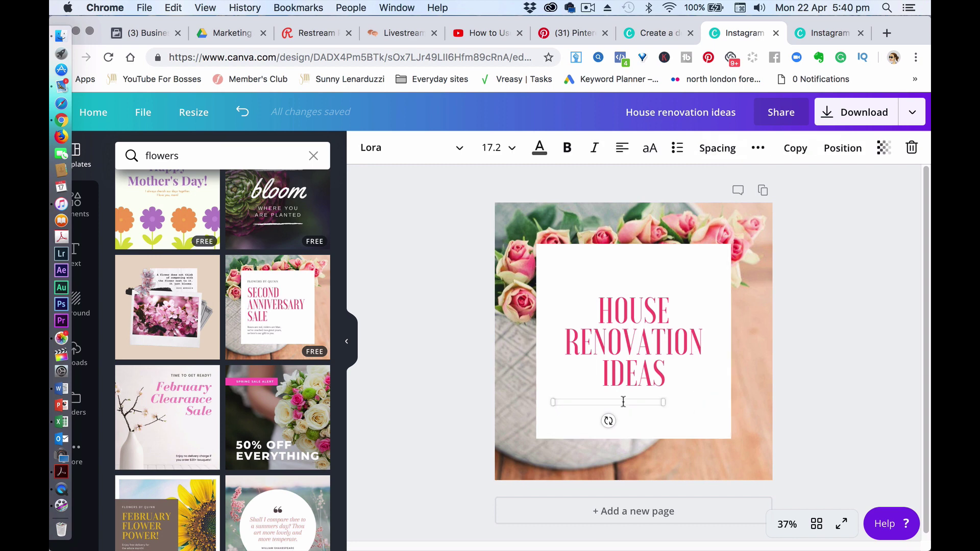
{"action": "left_click", "coordinate": [911, 148]}
- Try Lora on the "HOUSE RENOVATION IDEAS" heading and settle on Arimo as its font
{"action": "left_click", "coordinate": [694, 370]}
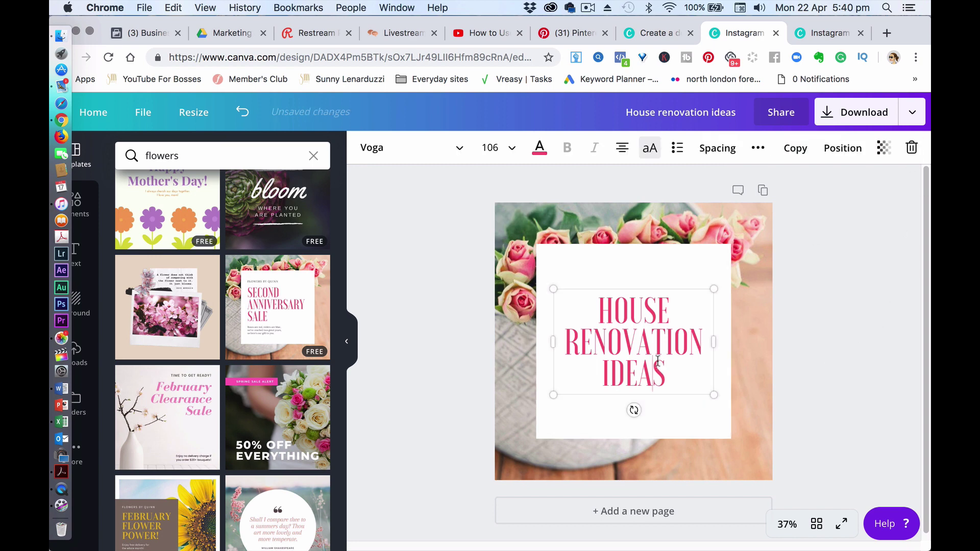
{"action": "left_click", "coordinate": [408, 155]}
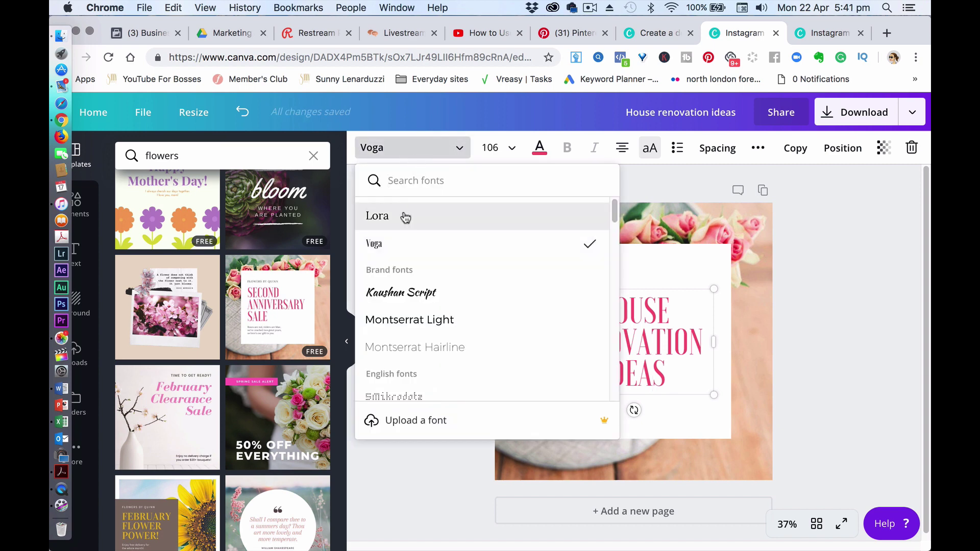
{"action": "left_click", "coordinate": [403, 215]}
{"action": "left_click", "coordinate": [405, 153]}
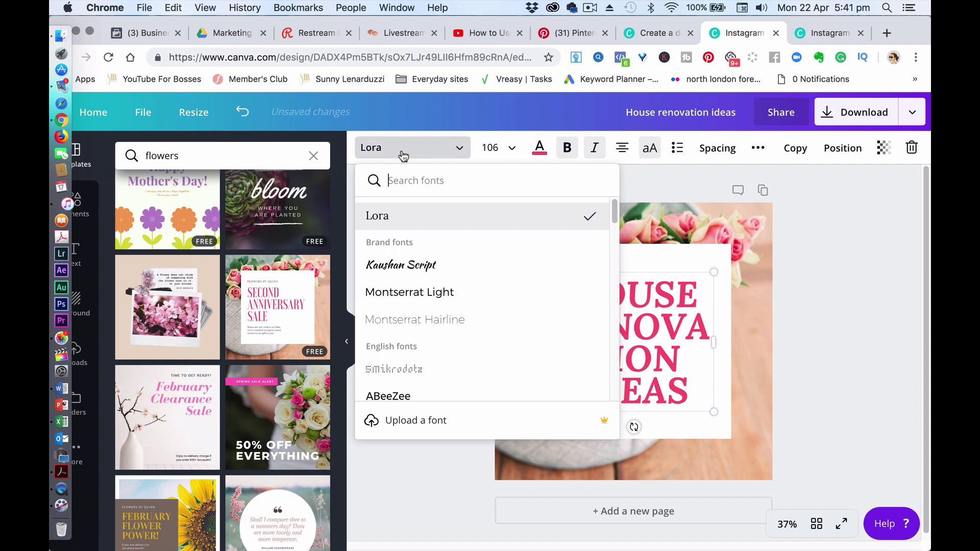
{"action": "left_click_drag", "start_coordinate": [618, 208], "coordinate": [638, 418]}
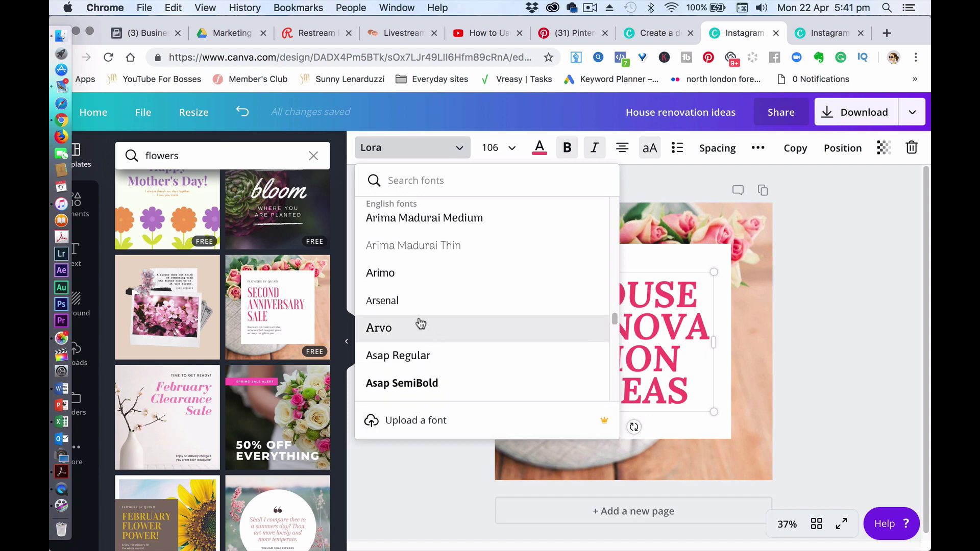
{"action": "left_click", "coordinate": [400, 283]}
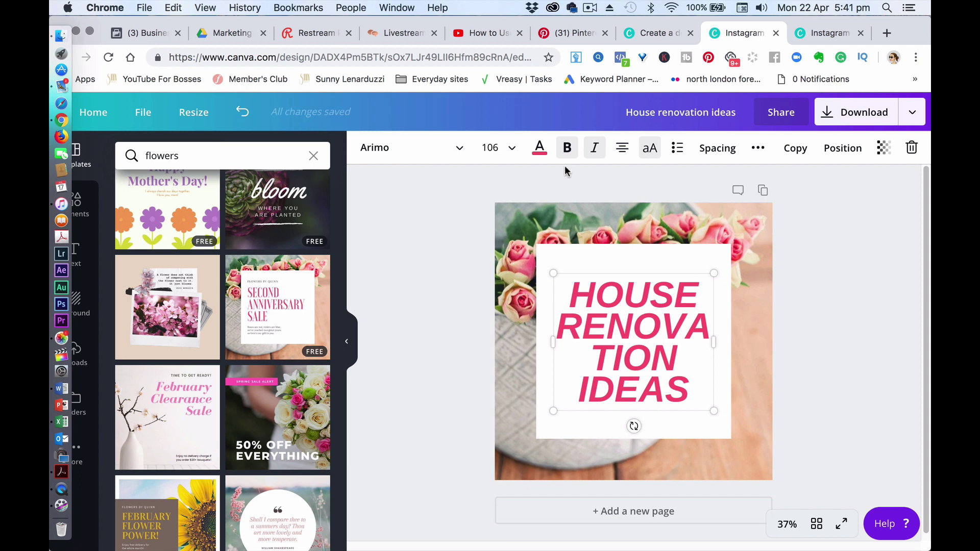
- Set the heading's font size to 80 and widen its text box on both sides so "RENOVATION" fits on one line
{"action": "left_click", "coordinate": [512, 155]}
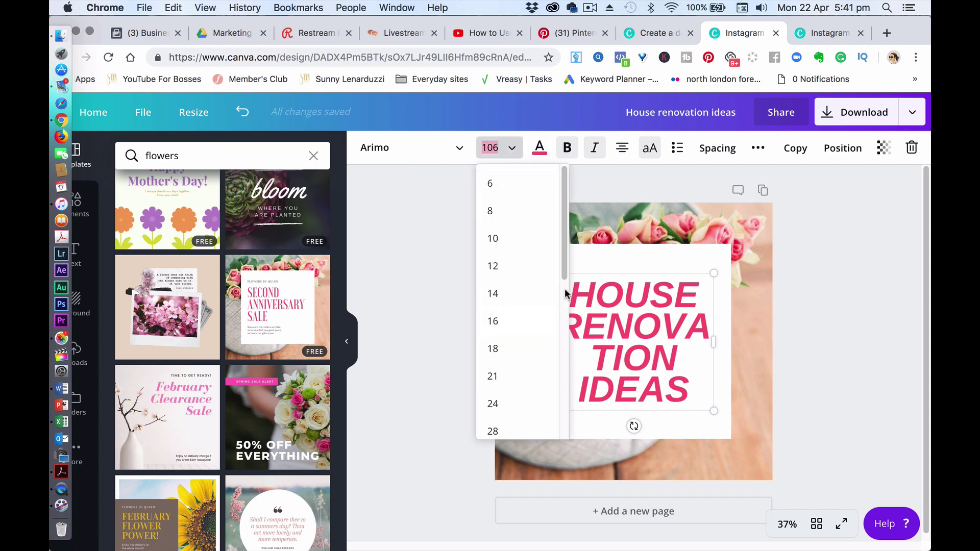
{"action": "left_click_drag", "start_coordinate": [565, 275], "coordinate": [565, 390]}
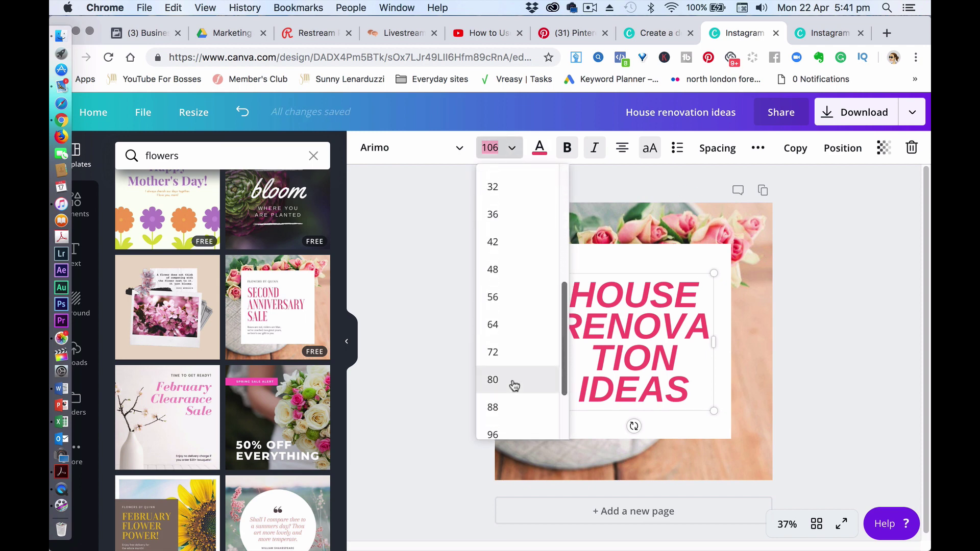
{"action": "left_click", "coordinate": [513, 384]}
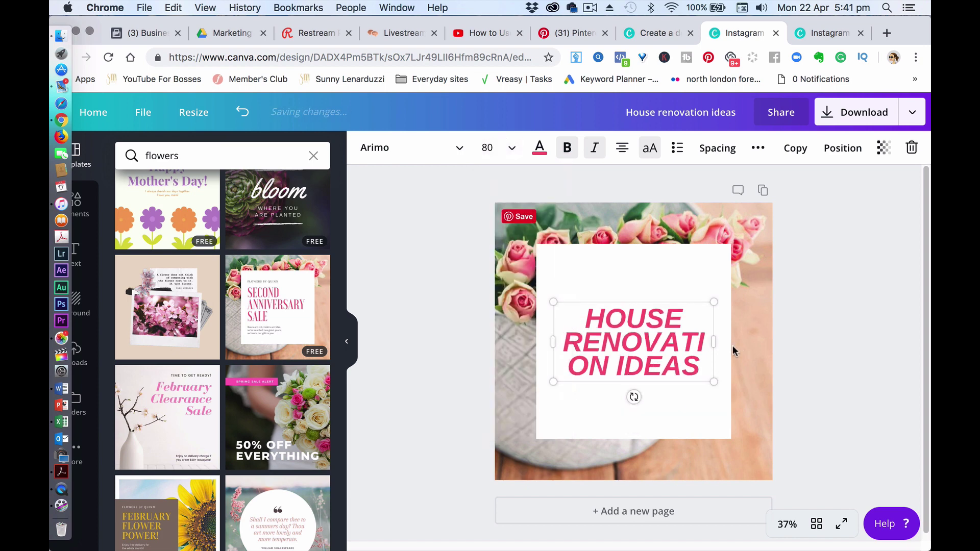
{"action": "left_click_drag", "start_coordinate": [715, 341], "coordinate": [728, 341]}
{"action": "left_click_drag", "start_coordinate": [554, 343], "coordinate": [540, 343]}
{"action": "left_click", "coordinate": [819, 307]}
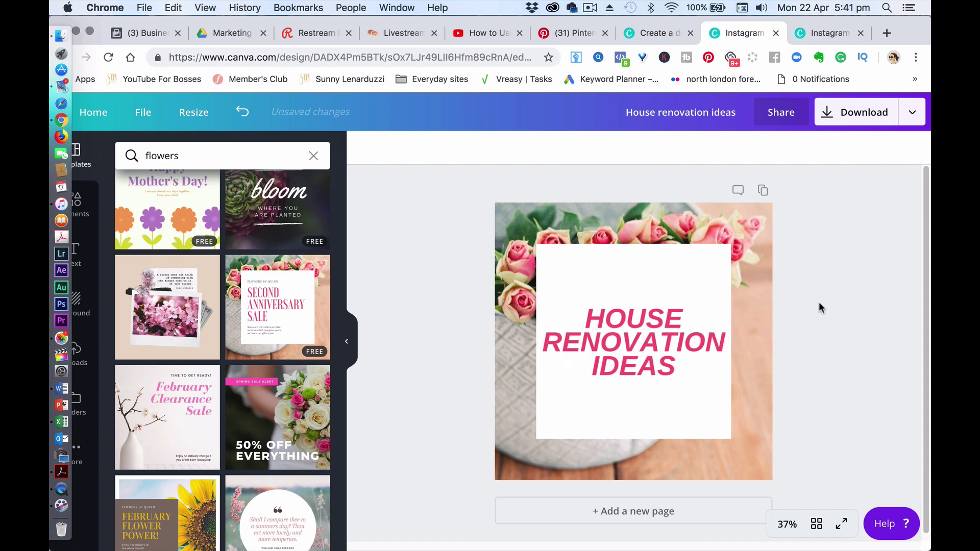
- Make the white square semi-transparent so the roses show through, and move the heading straight down into the square's lower half
{"action": "left_click", "coordinate": [712, 276]}
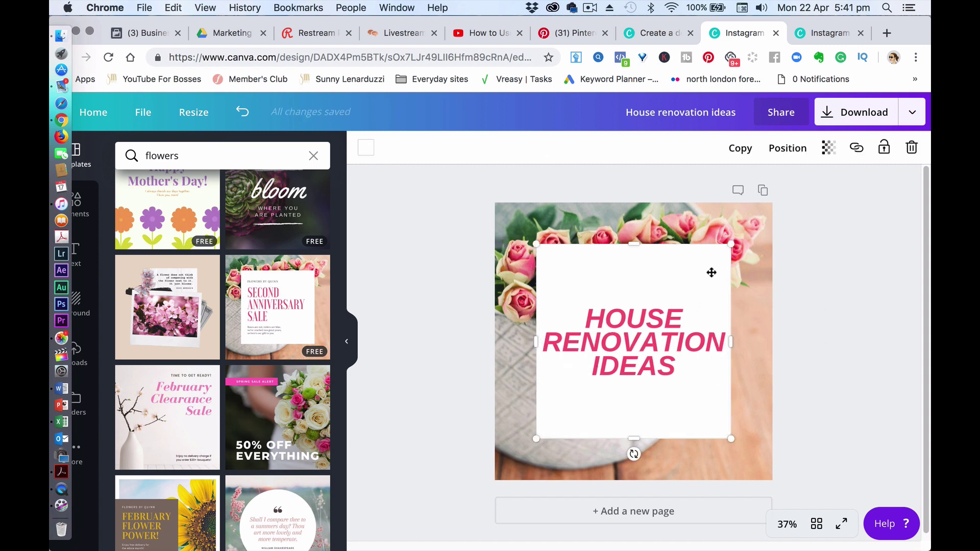
{"action": "left_click", "coordinate": [829, 148]}
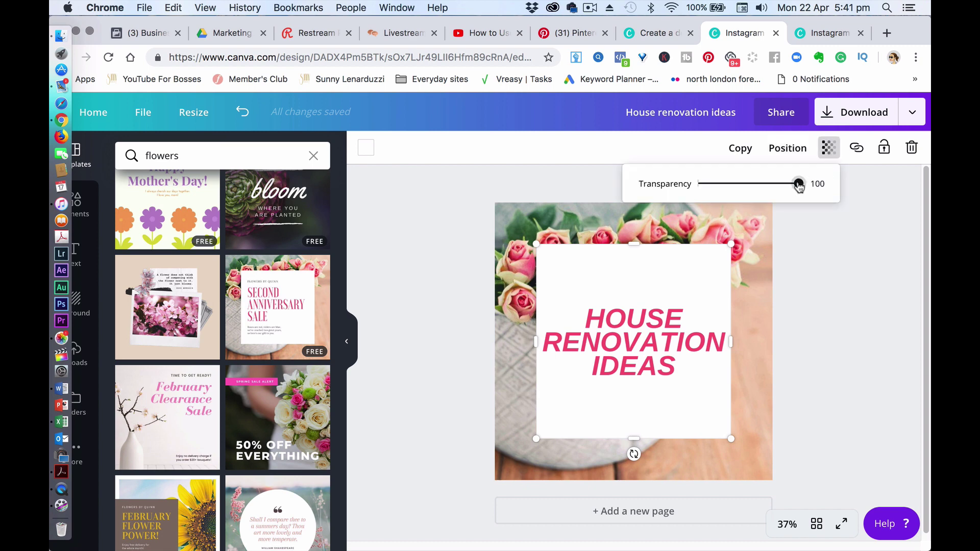
{"action": "left_click_drag", "start_coordinate": [798, 183], "coordinate": [762, 186]}
{"action": "left_click", "coordinate": [842, 343]}
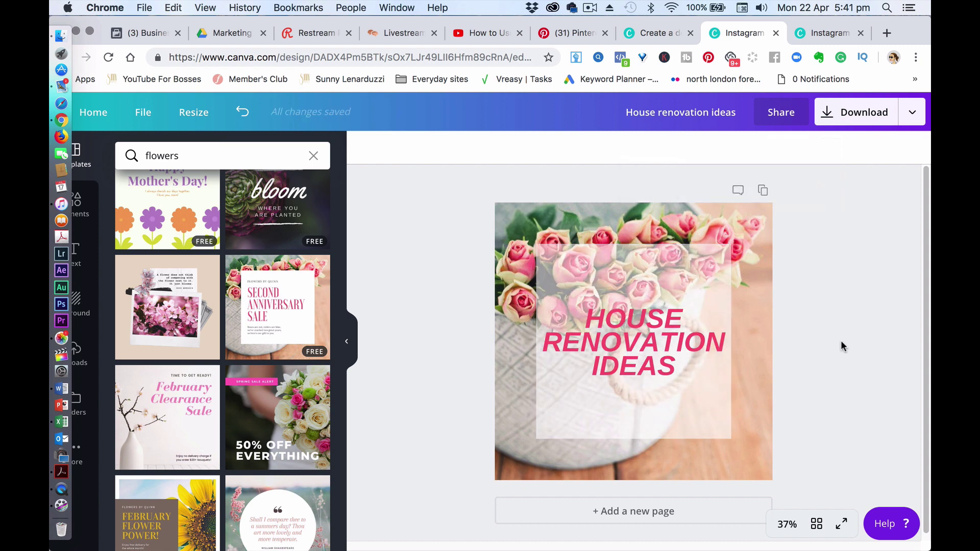
{"action": "left_click_drag", "start_coordinate": [634, 333], "coordinate": [634, 373]}
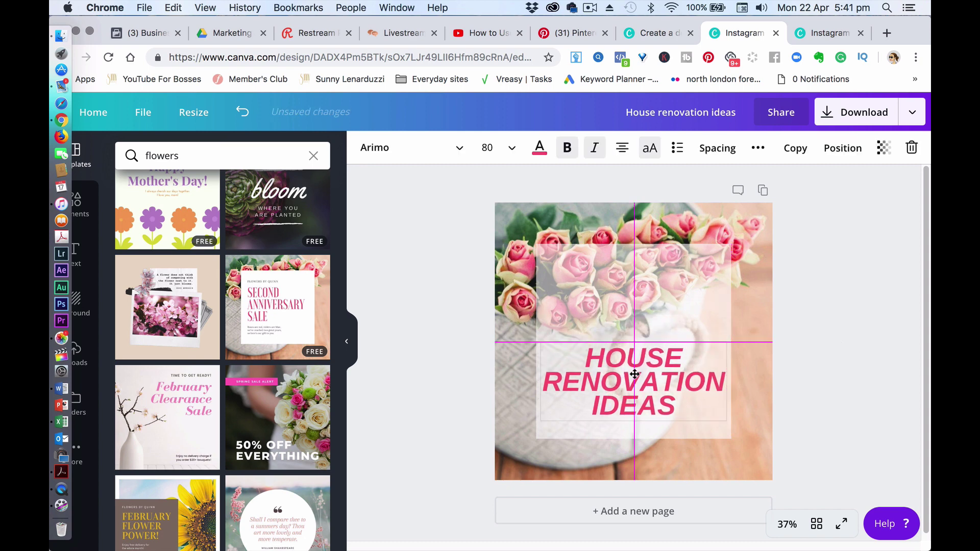
{"action": "left_click", "coordinate": [832, 291]}
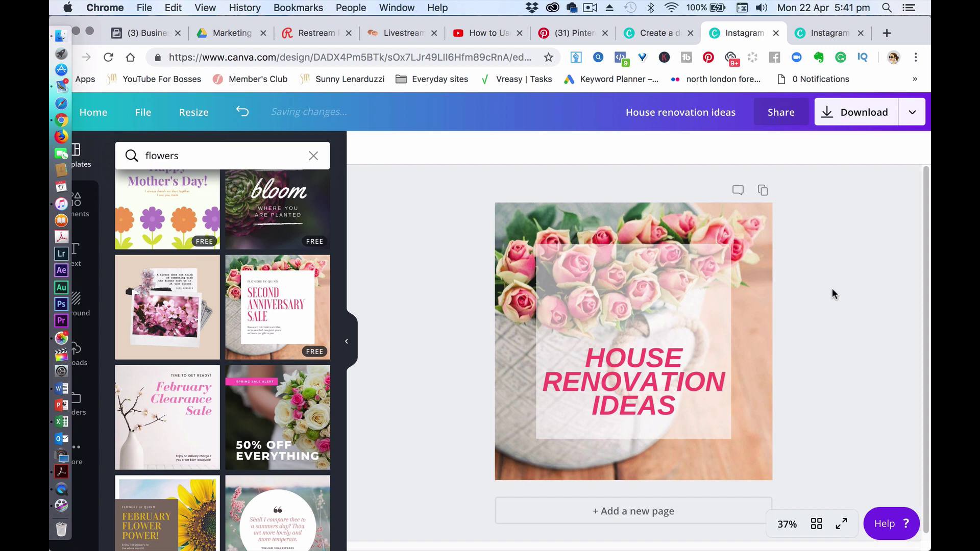
- Duplicate the page and replace the copy's heading with a centred "JEWELLERY MAKING"
{"action": "left_click", "coordinate": [762, 191]}
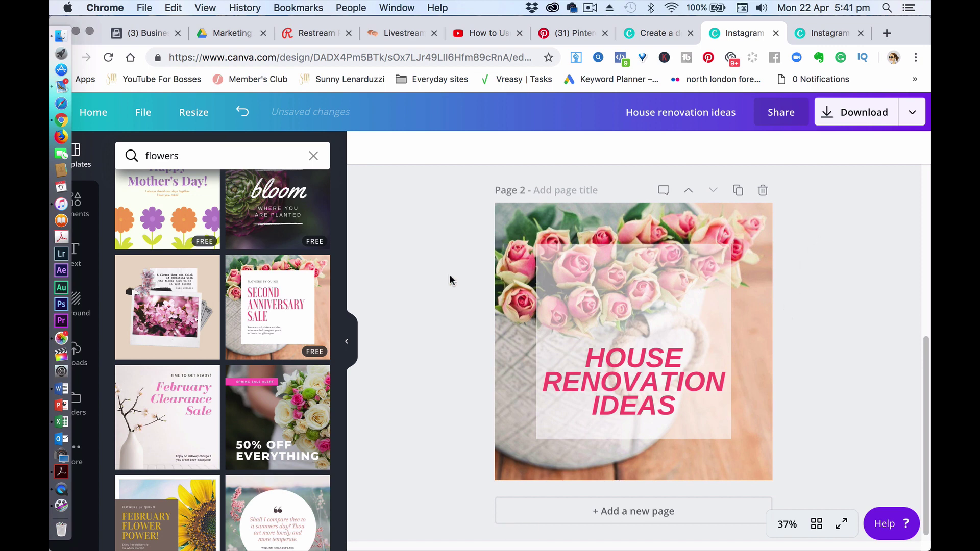
{"action": "left_click", "coordinate": [645, 378]}
{"action": "left_click", "coordinate": [646, 378]}
{"action": "key", "text": "super+a"}
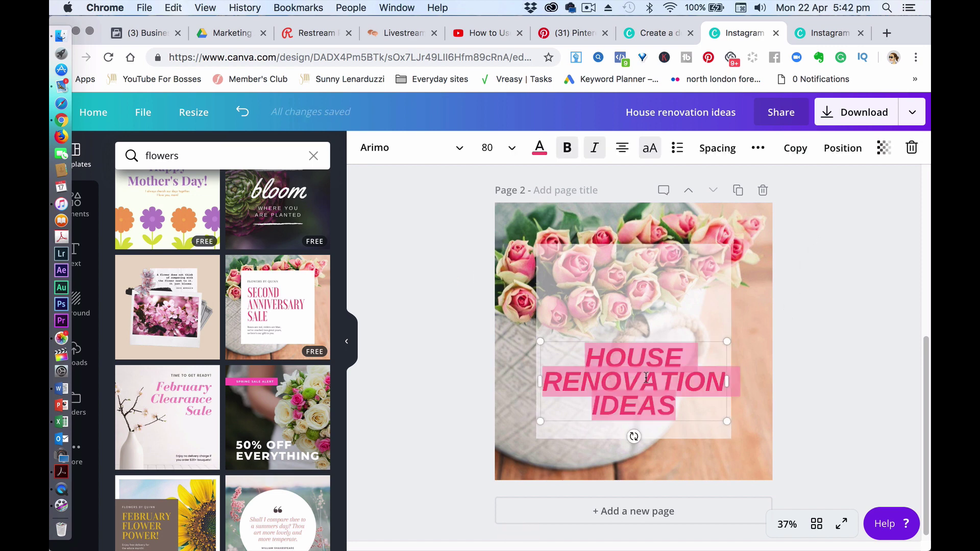
{"action": "type", "text": "JEWD"}
{"action": "key", "text": "BackSpace"}
{"action": "type", "text": "WELL"}
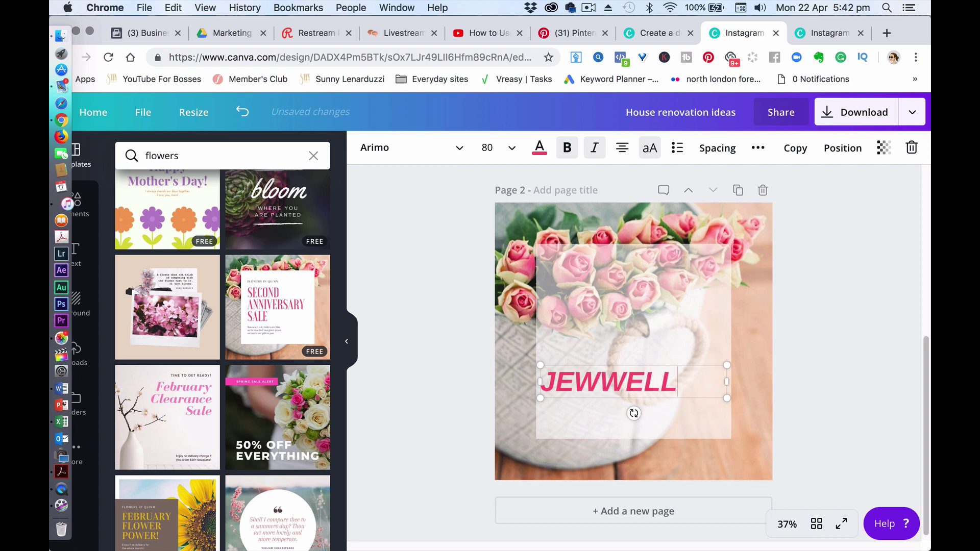
{"action": "key", "text": "BackSpace"}
{"action": "key", "text": "BackSpace"}
{"action": "key", "text": "BackSpace"}
{"action": "key", "text": "BackSpace"}
{"action": "type", "text": "ELLERY"}
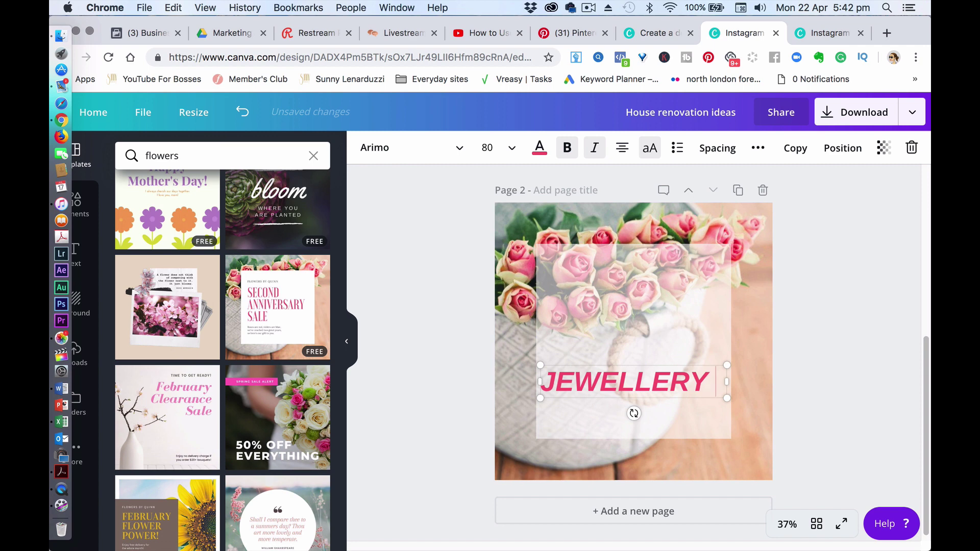
{"action": "type", "text": " MAKING"}
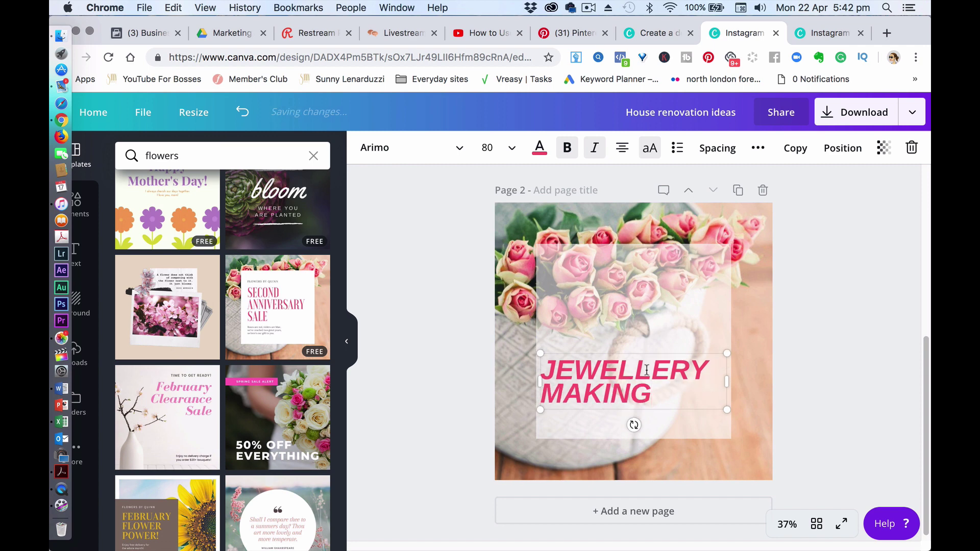
{"action": "left_click", "coordinate": [799, 352]}
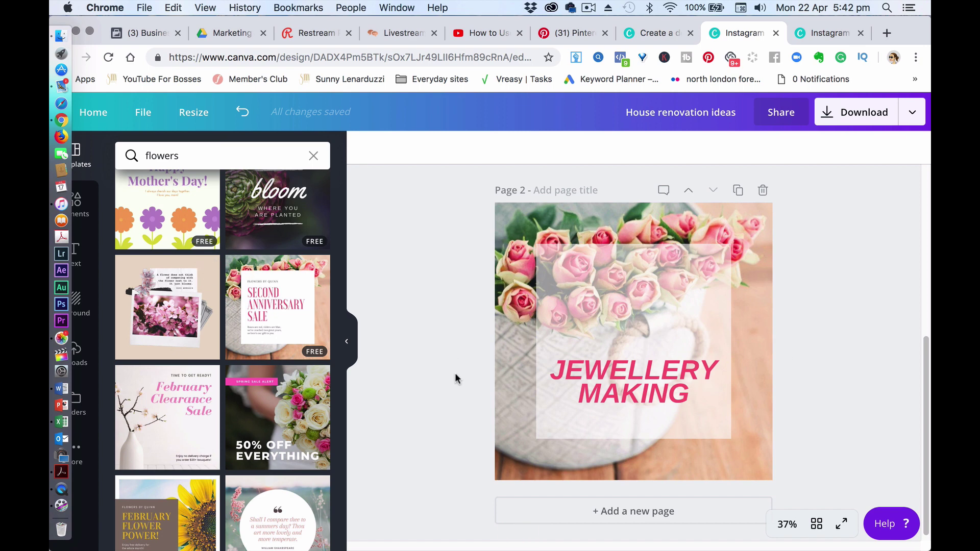
- Switch to the "Entrepreneur Photoshoot" design and go through its board covers to page 30
{"action": "left_click", "coordinate": [923, 323]}
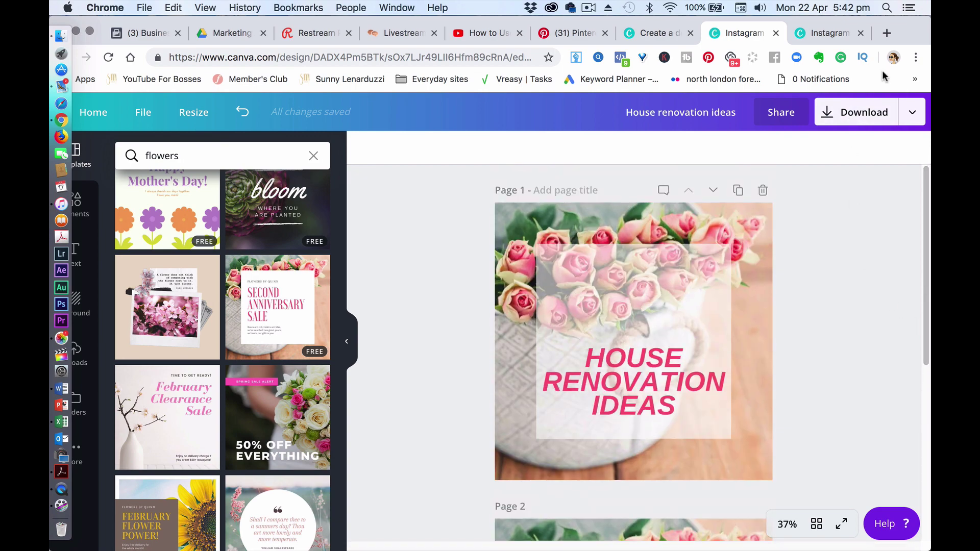
{"action": "left_click", "coordinate": [830, 35]}
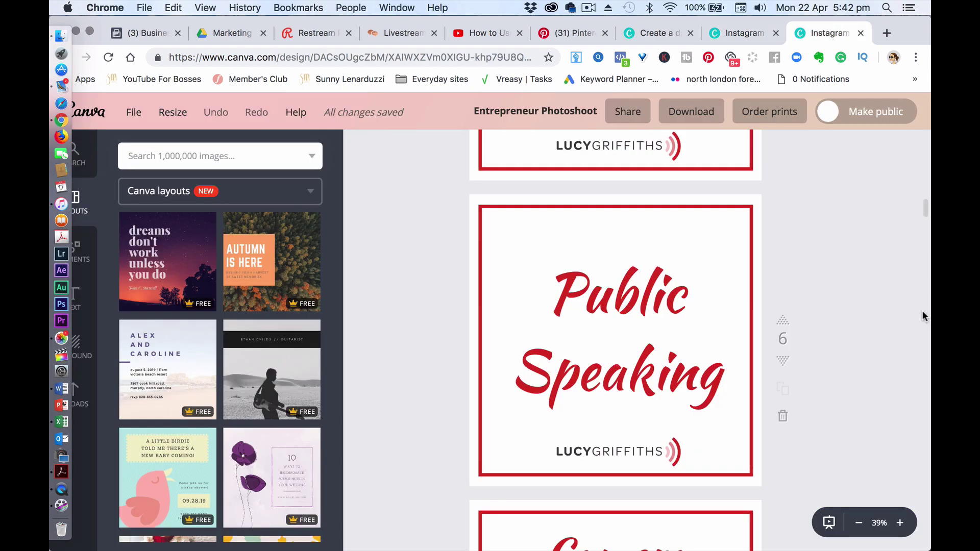
{"action": "left_click_drag", "start_coordinate": [926, 212], "coordinate": [927, 462]}
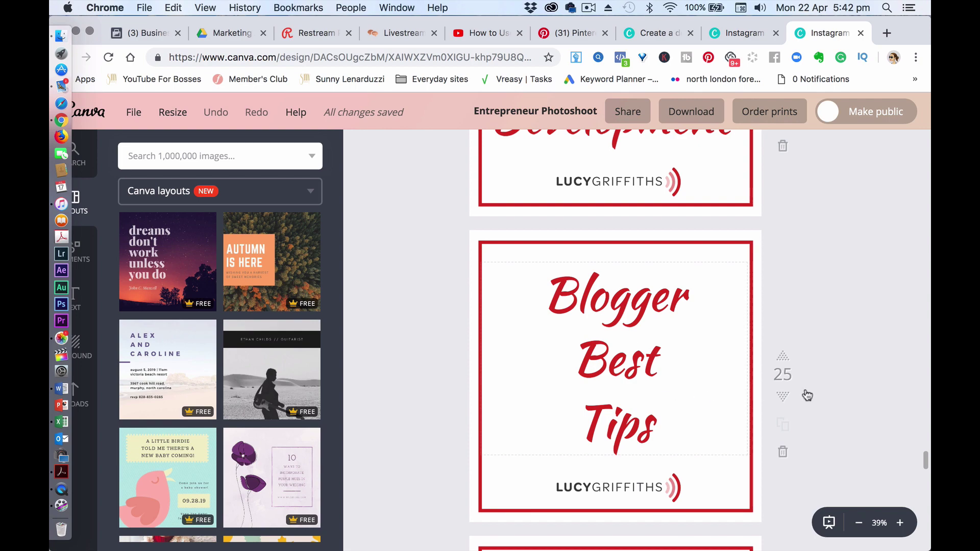
{"action": "left_click_drag", "start_coordinate": [925, 458], "coordinate": [926, 532]}
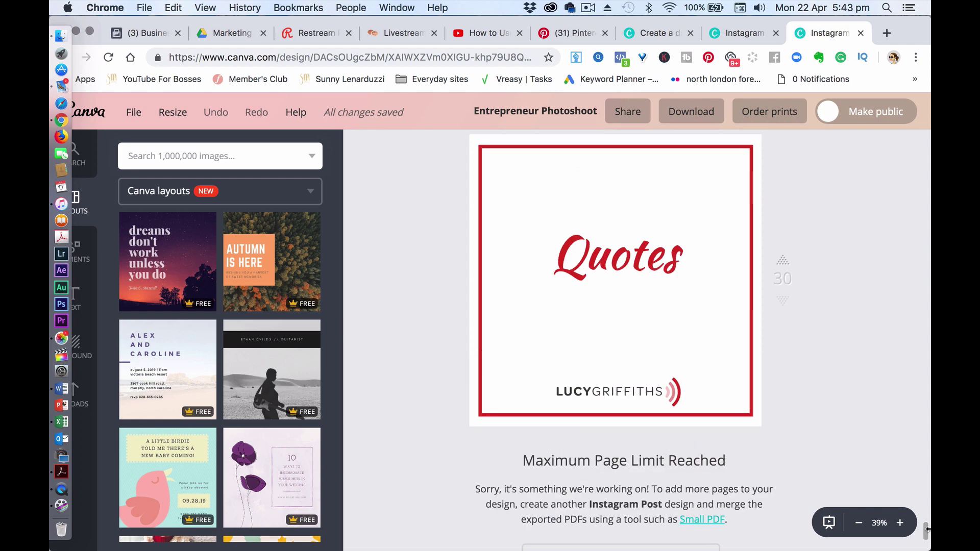
- Replace the "Quotes" text on page 30 with "Organising Tips" on two lines
{"action": "left_click", "coordinate": [623, 256]}
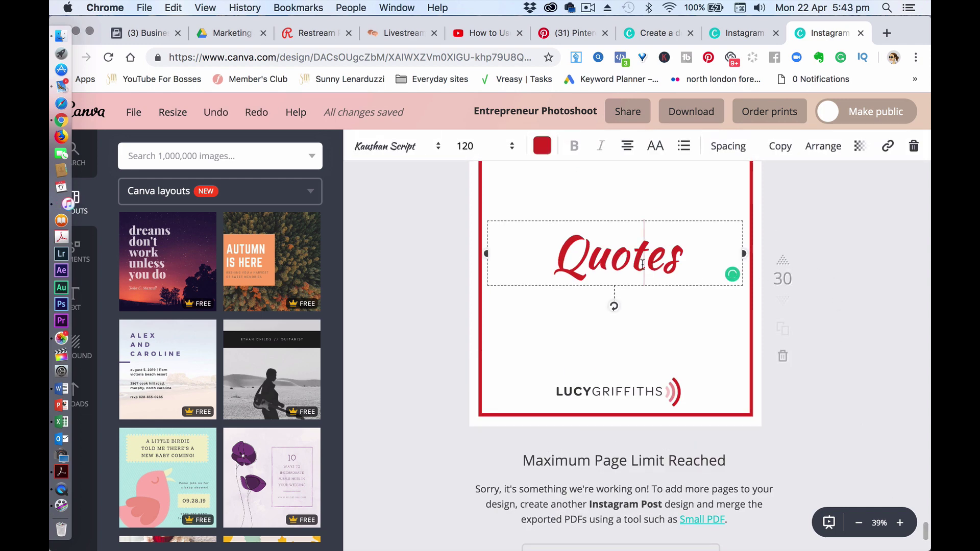
{"action": "double_click", "coordinate": [643, 264]}
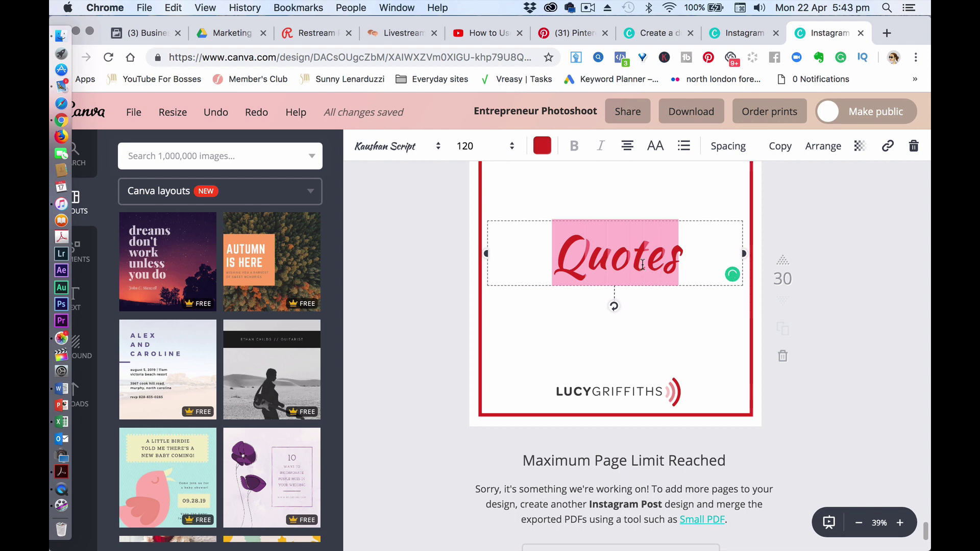
{"action": "type", "text": "O"}
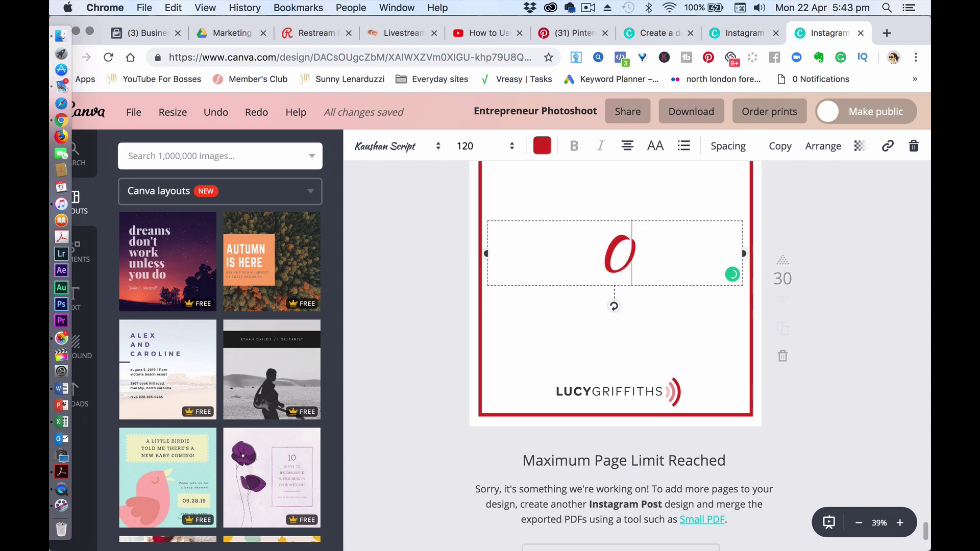
{"action": "type", "text": "ragani"}
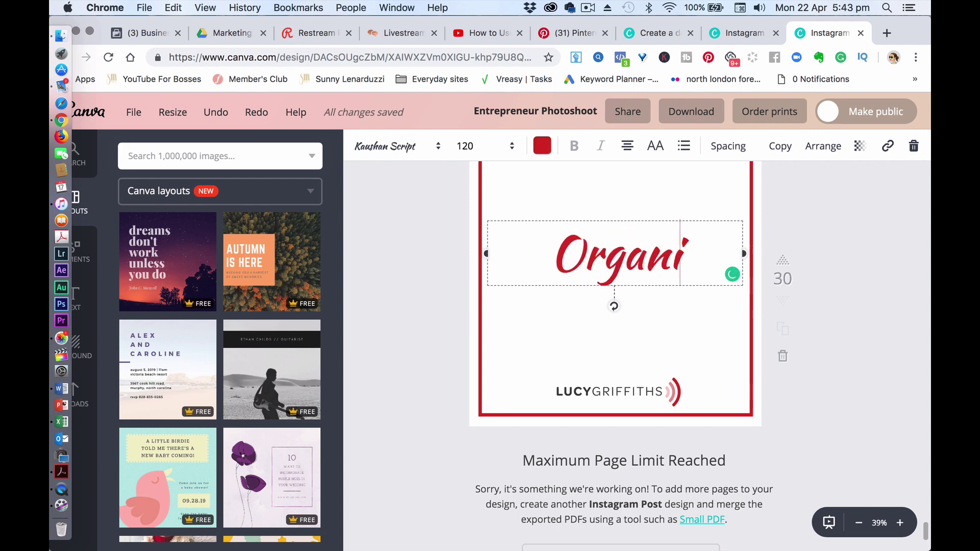
{"action": "type", "text": "sing"}
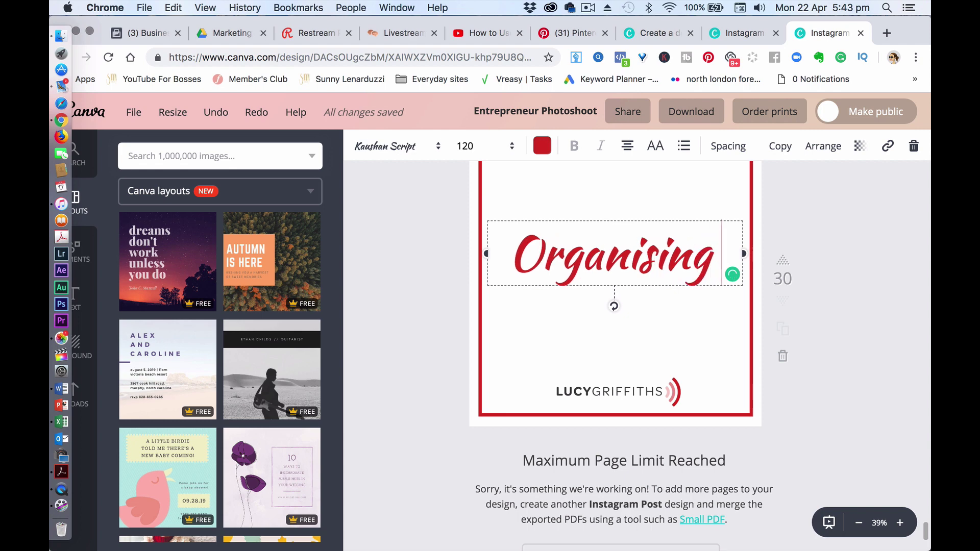
{"action": "key", "text": "Return"}
{"action": "type", "text": "Tips"}
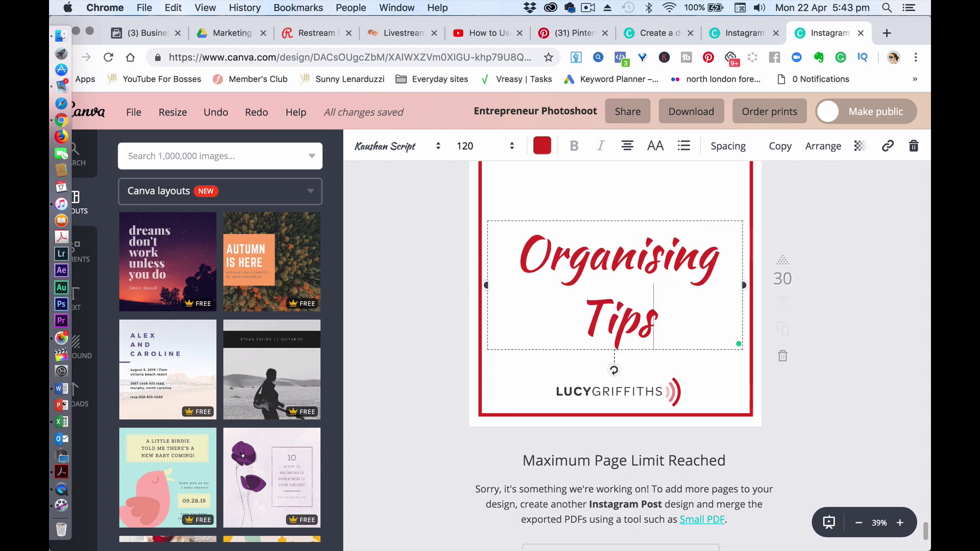
{"action": "left_click", "coordinate": [818, 277]}
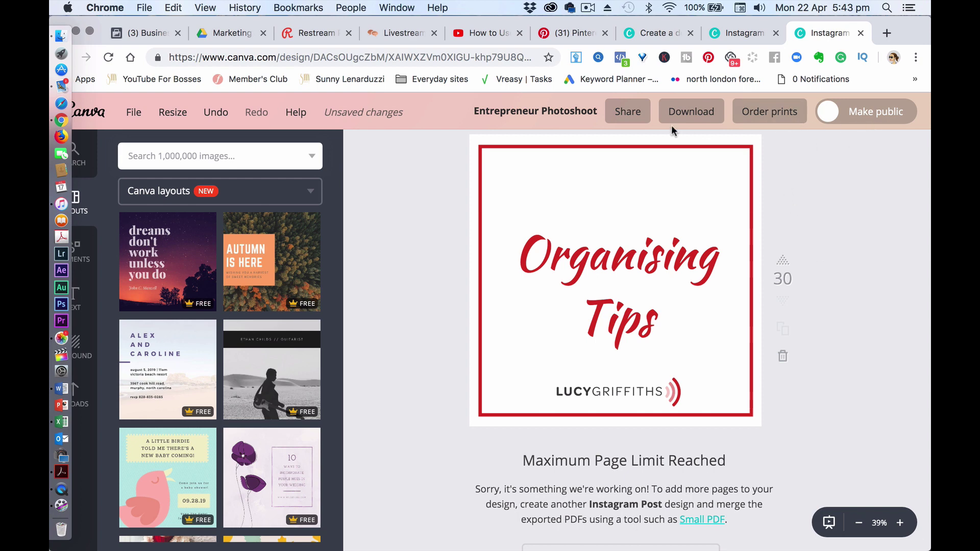
- Download only page 30 of the design as a PNG
{"action": "left_click", "coordinate": [693, 121]}
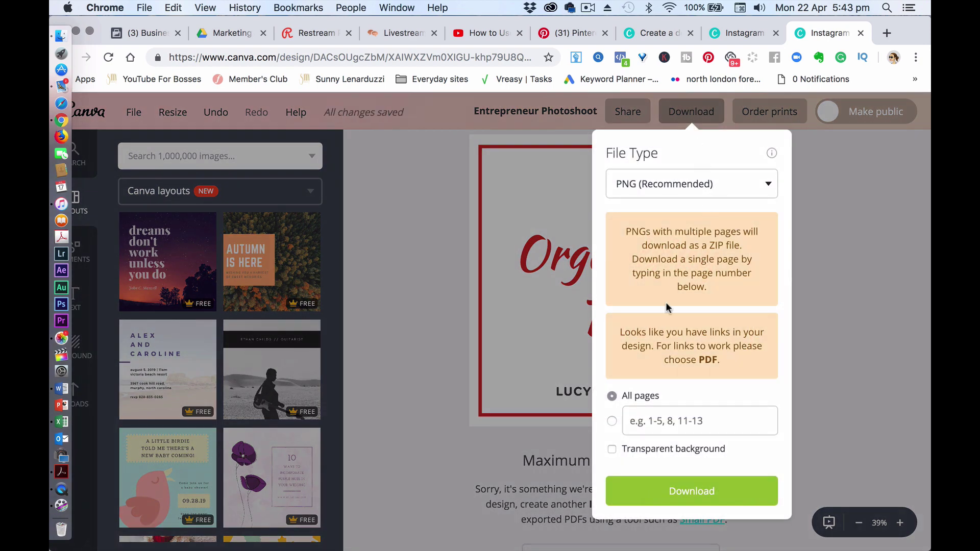
{"action": "left_click", "coordinate": [618, 421]}
{"action": "type", "text": "30"}
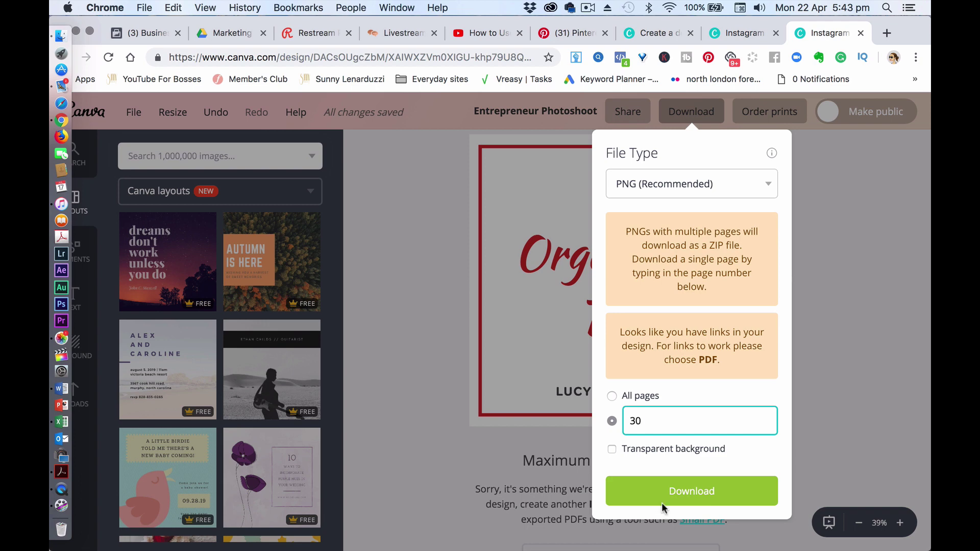
{"action": "left_click", "coordinate": [663, 503]}
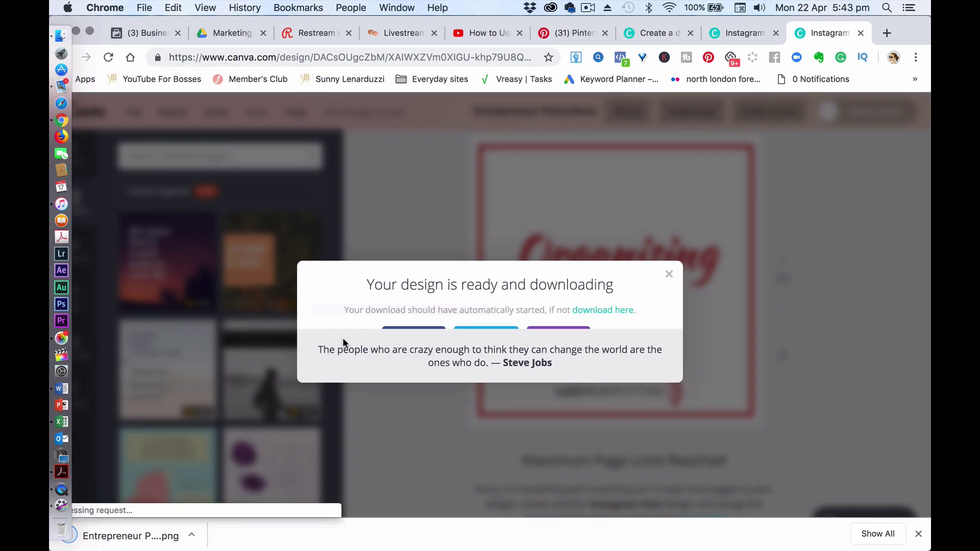
- Open the downloaded PNG in Preview and rename the file "Organising Tips"
{"action": "left_click", "coordinate": [117, 542]}
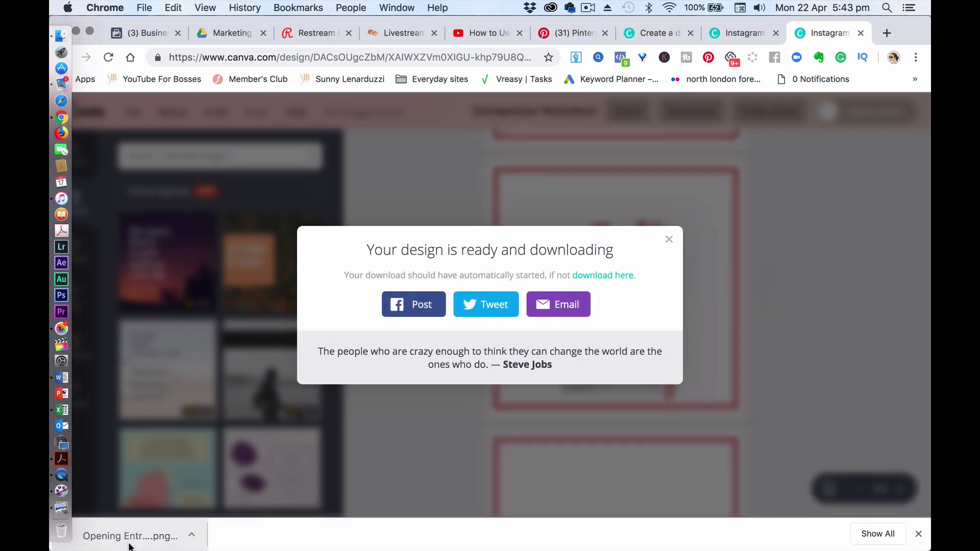
{"action": "left_click", "coordinate": [107, 538]}
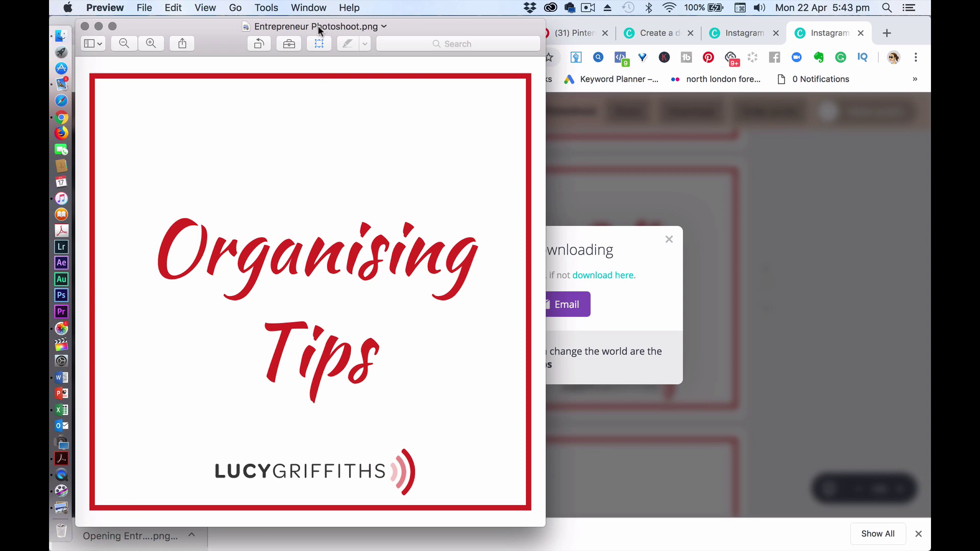
{"action": "left_click", "coordinate": [317, 26]}
{"action": "left_click", "coordinate": [394, 56]}
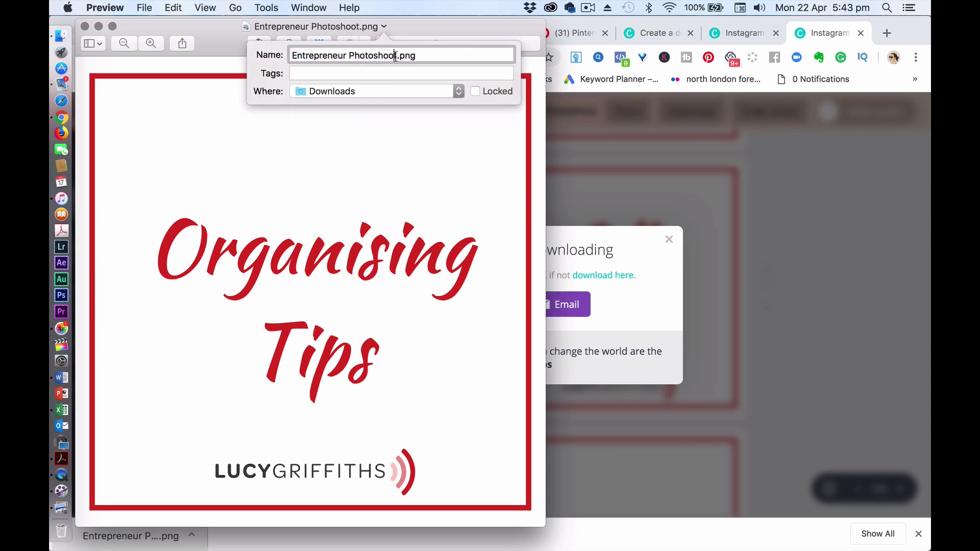
{"action": "left_click_drag", "start_coordinate": [397, 57], "coordinate": [390, 30]}
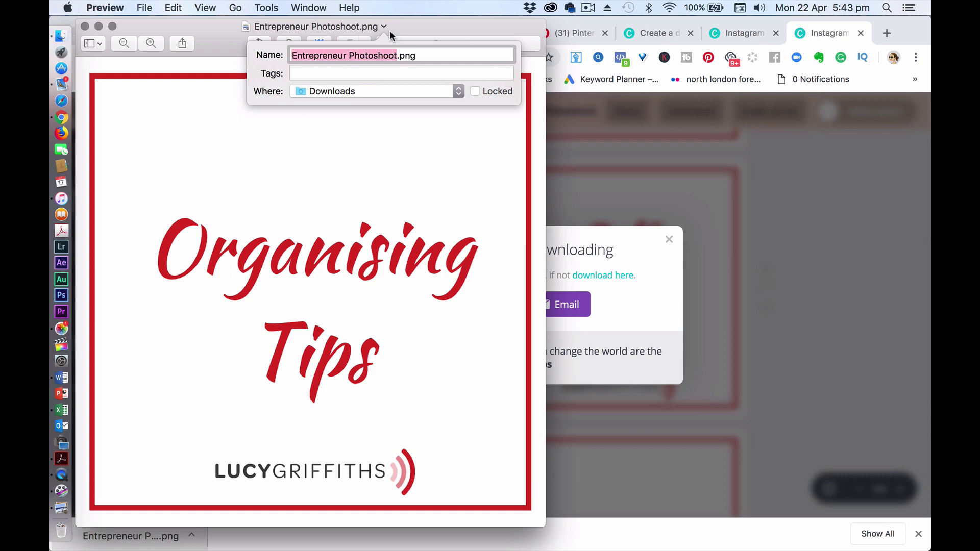
{"action": "type", "text": "Org"}
{"action": "key", "text": "BackSpace"}
{"action": "key", "text": "BackSpace"}
{"action": "type", "text": "rga"}
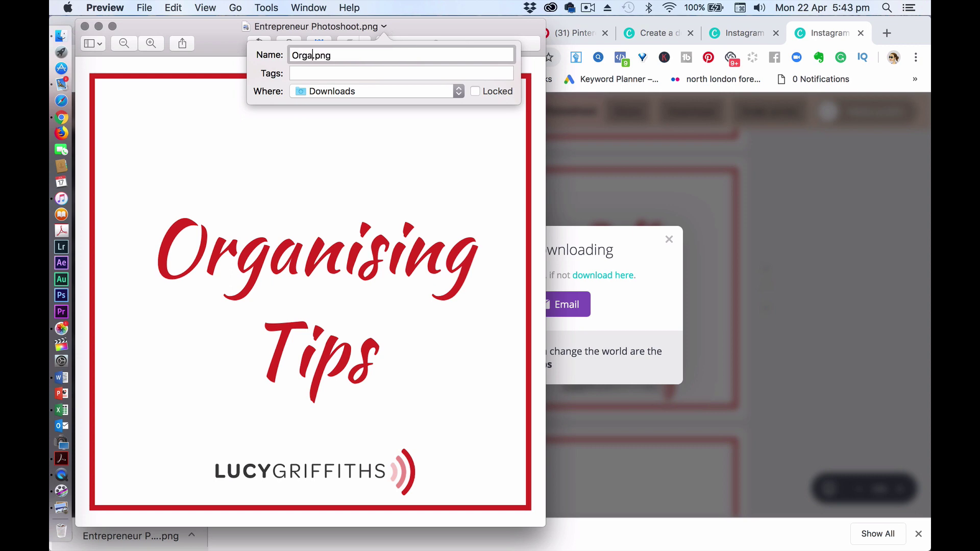
{"action": "type", "text": "nising Tips"}
{"action": "key", "text": "Return"}
- Return to Canva and dismiss the download message, then switch to Pinterest and start creating a new Pin
{"action": "left_click", "coordinate": [840, 167]}
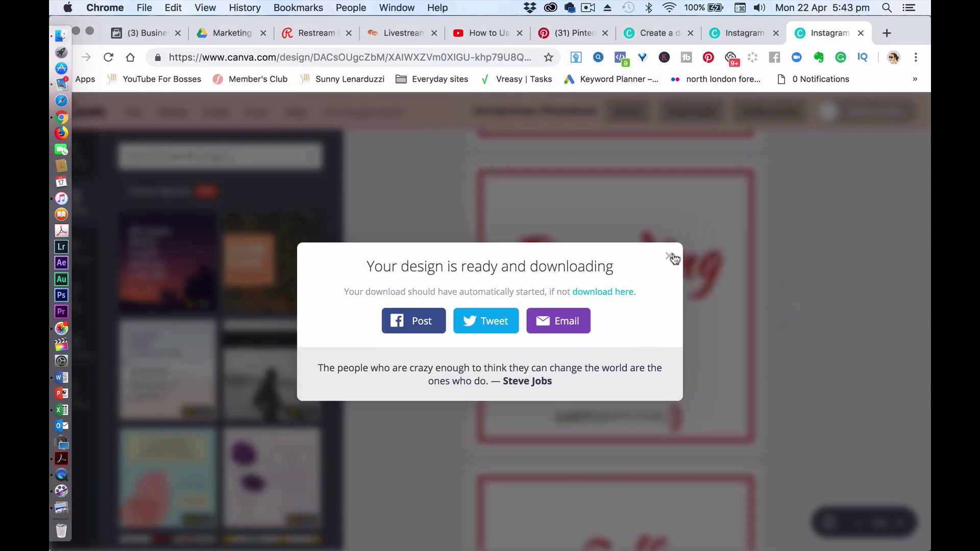
{"action": "left_click", "coordinate": [670, 257]}
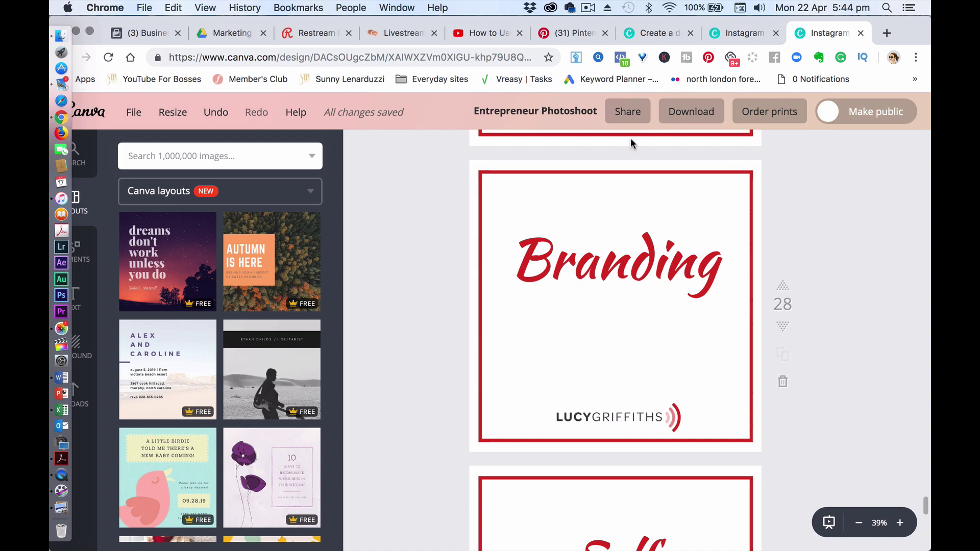
{"action": "left_click", "coordinate": [571, 32]}
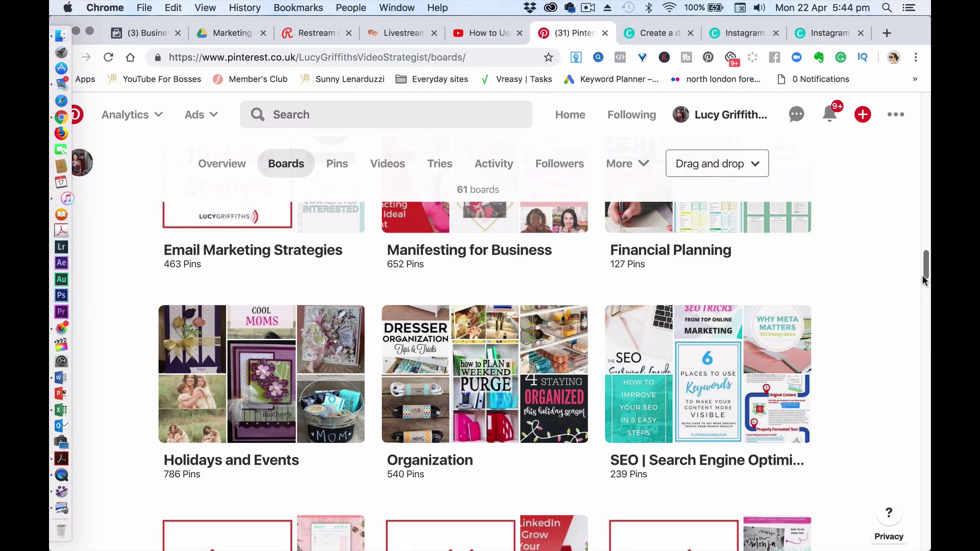
{"action": "left_click_drag", "start_coordinate": [925, 267], "coordinate": [912, 121]}
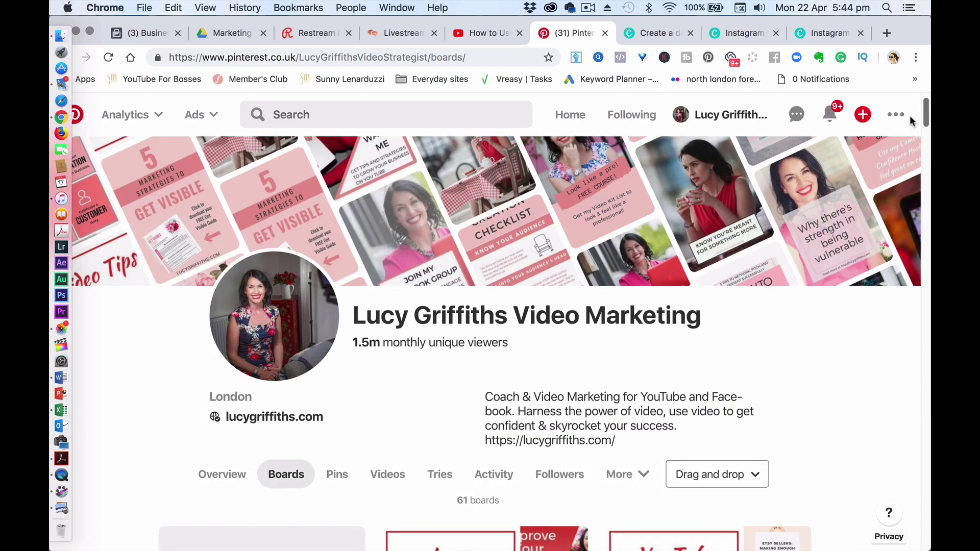
{"action": "left_click", "coordinate": [863, 116]}
{"action": "left_click", "coordinate": [868, 161]}
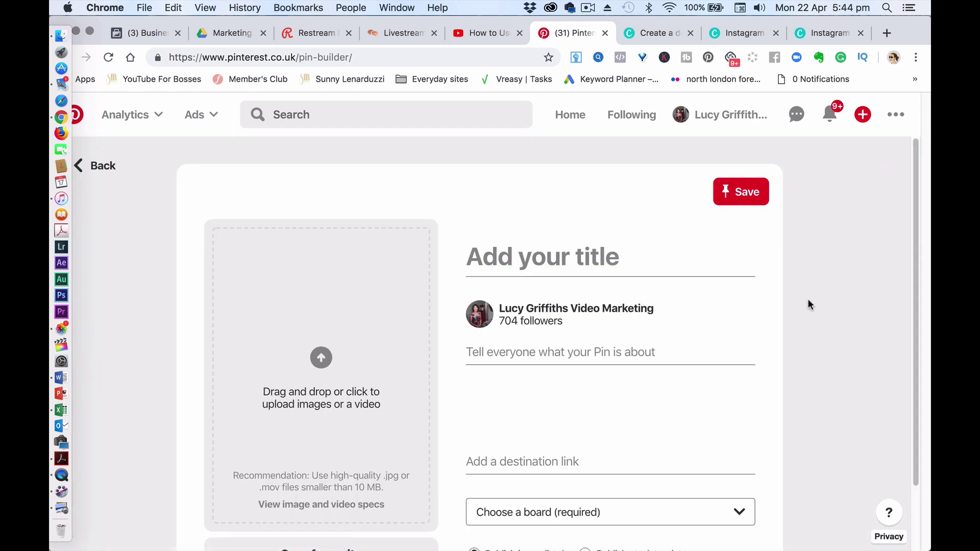
- Upload "Organising Tips.png" from the Downloads folder as the Pin's image
{"action": "scroll", "coordinate": [912, 296], "scroll_direction": "down", "scroll_amount": 3}
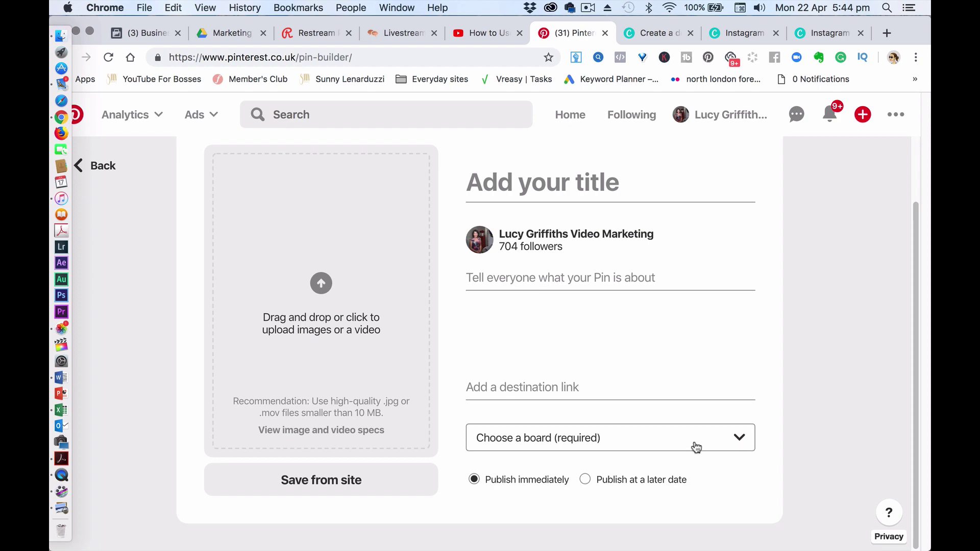
{"action": "left_click", "coordinate": [306, 289]}
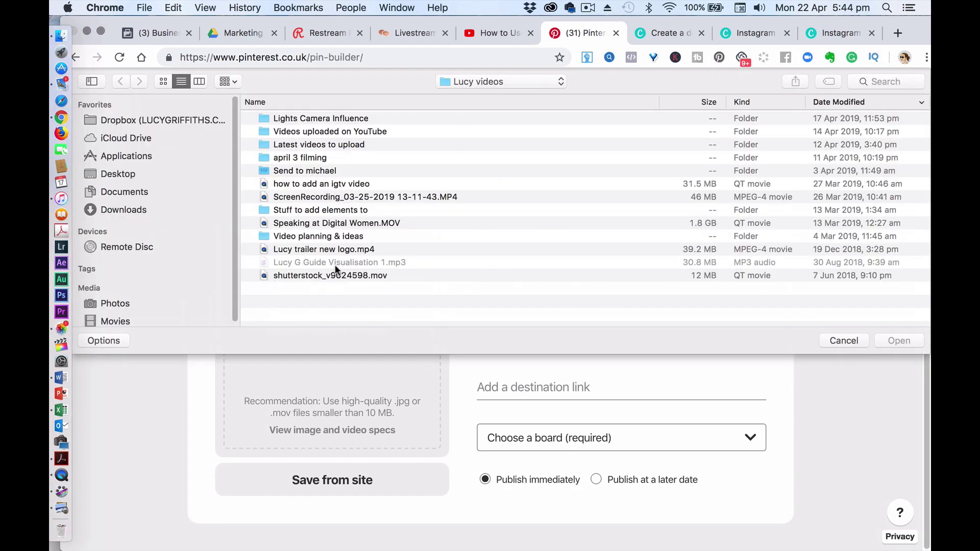
{"action": "left_click", "coordinate": [501, 80]}
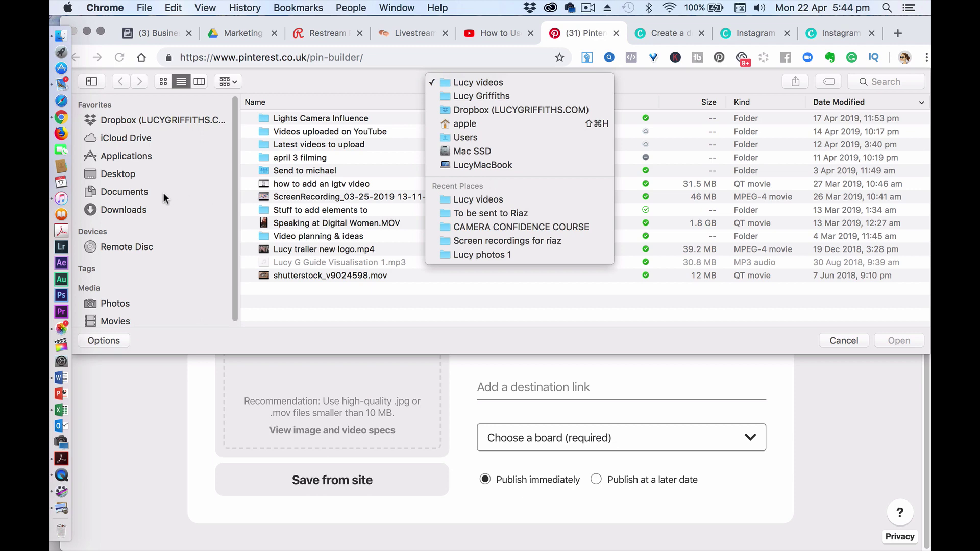
{"action": "left_click", "coordinate": [128, 211]}
{"action": "left_click", "coordinate": [117, 208]}
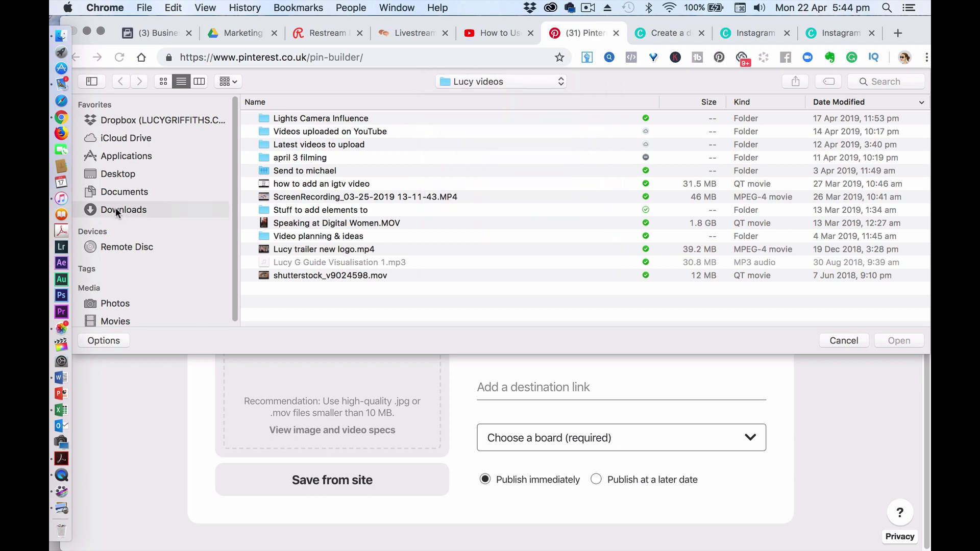
{"action": "left_click", "coordinate": [323, 119]}
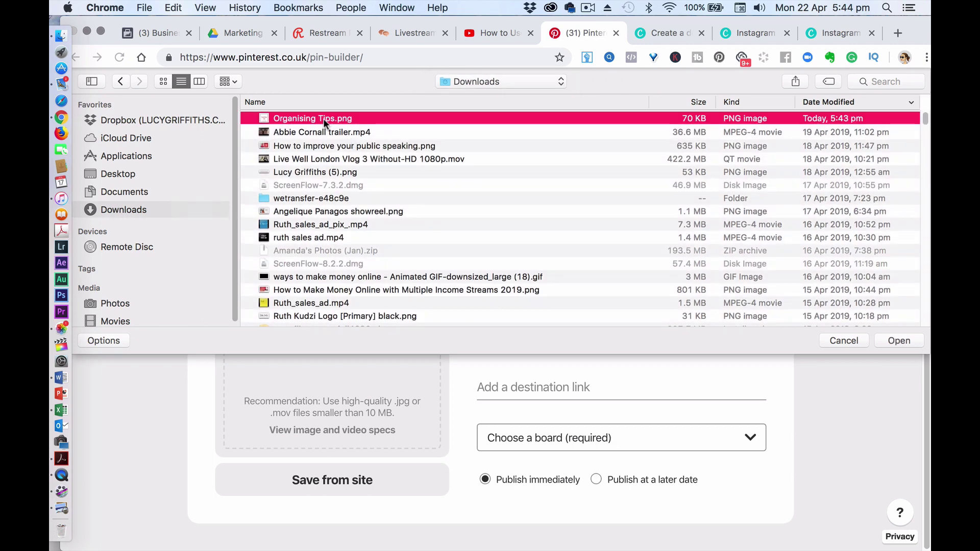
{"action": "left_click", "coordinate": [908, 343]}
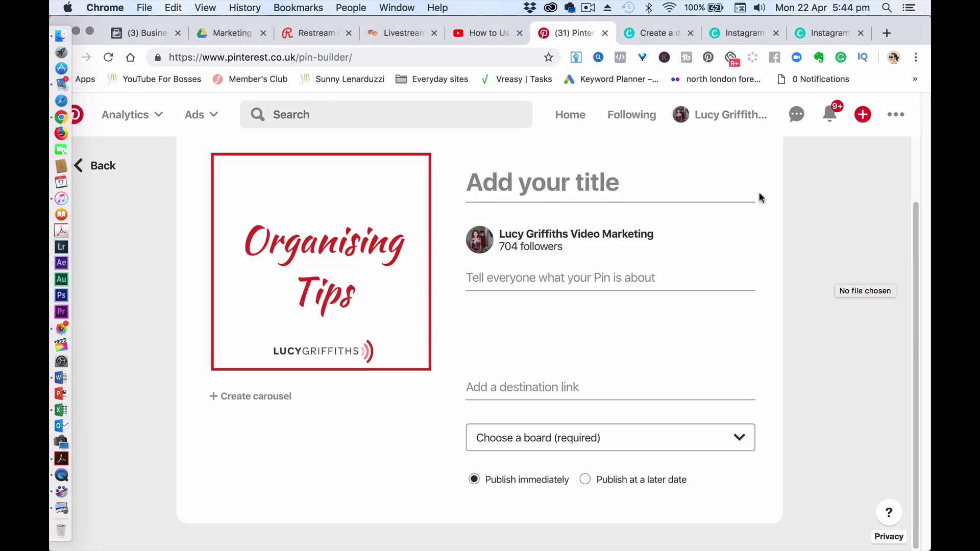
- Title the Pin "Organizing Tips", using the suggested American spelling
{"action": "left_click", "coordinate": [593, 200]}
{"action": "type", "text": "Or"}
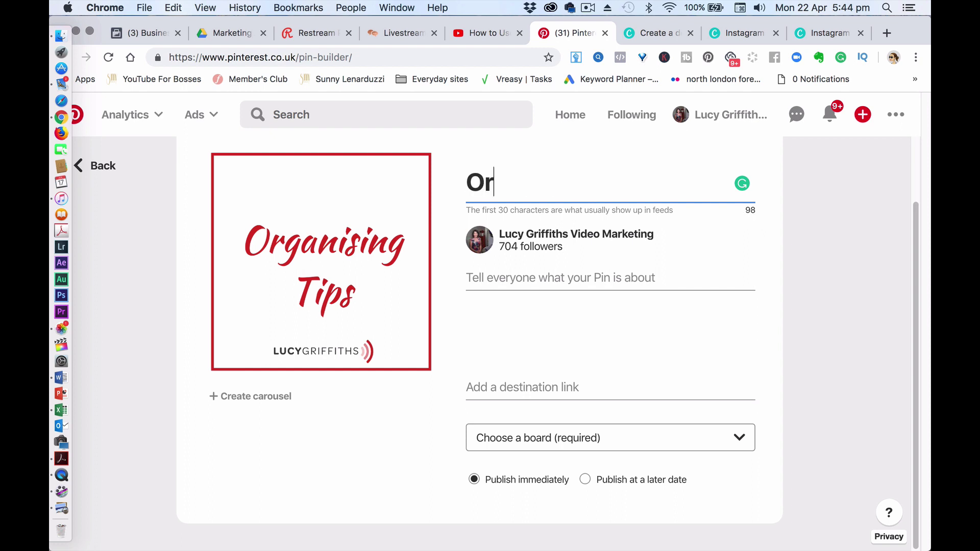
{"action": "type", "text": "ganising Tips"}
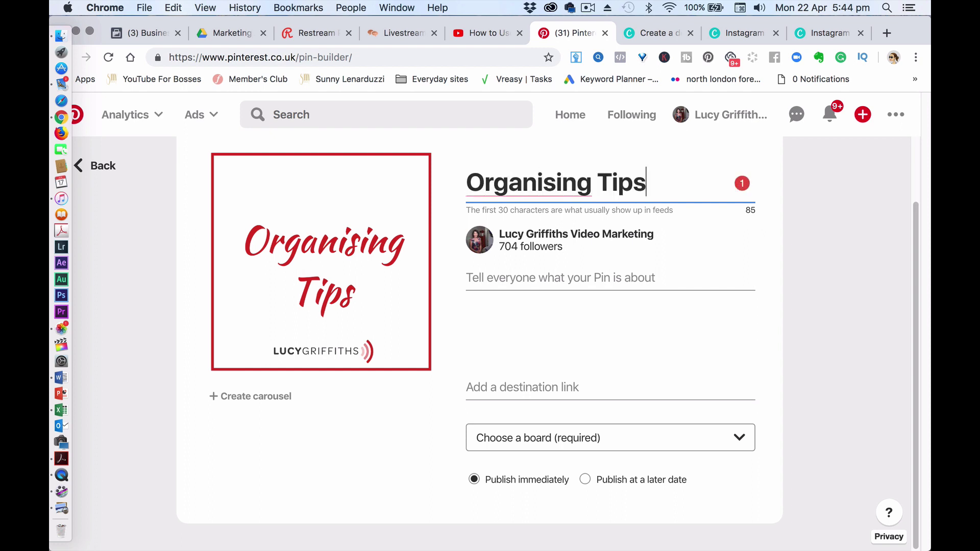
{"action": "left_click", "coordinate": [556, 183]}
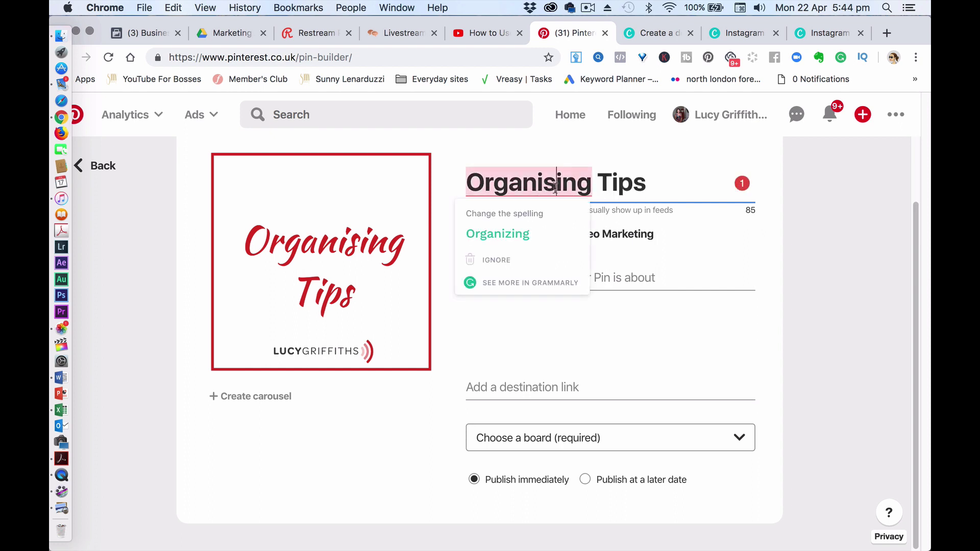
{"action": "left_click", "coordinate": [538, 227]}
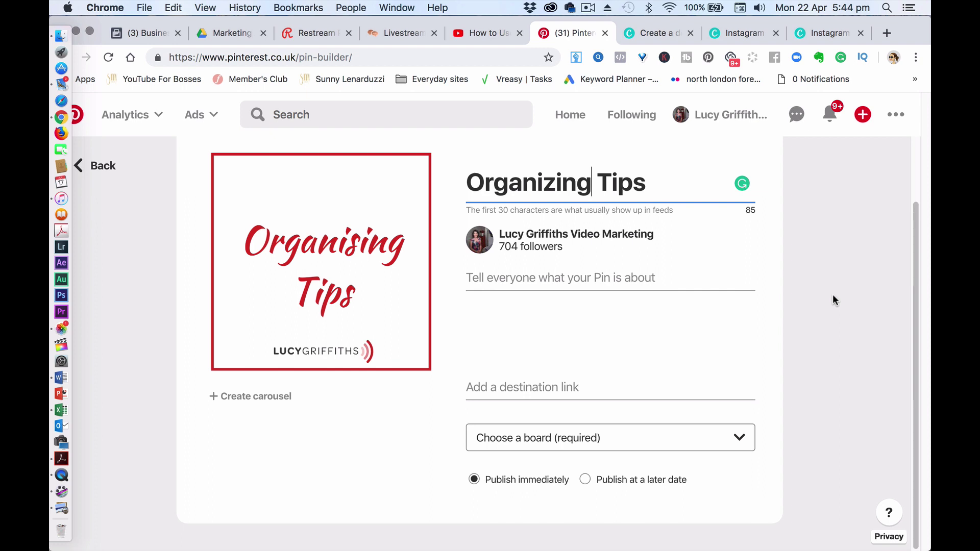
- Start the Pin description with "Organizing tips to help you be more productive, and work more effectively in your"
{"action": "left_click", "coordinate": [618, 276]}
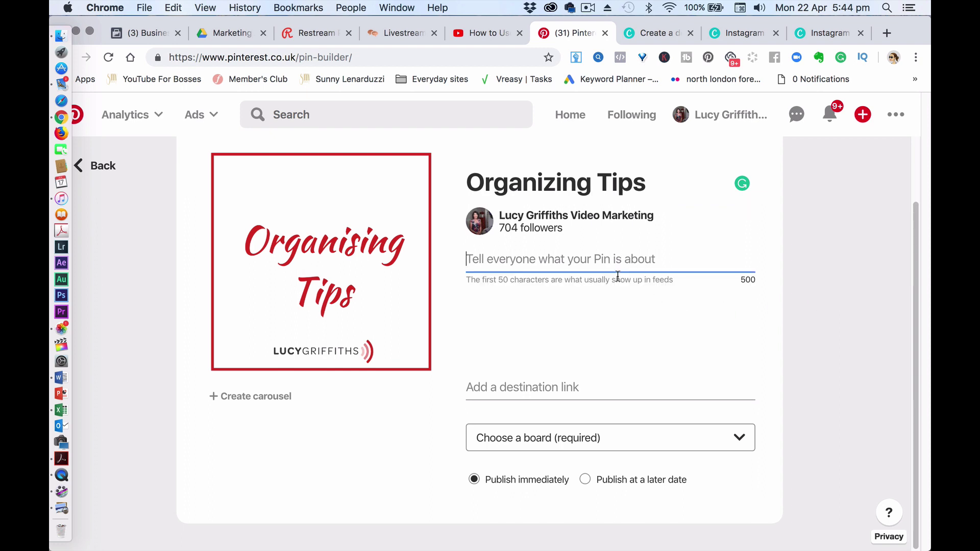
{"action": "type", "text": "Organizing"}
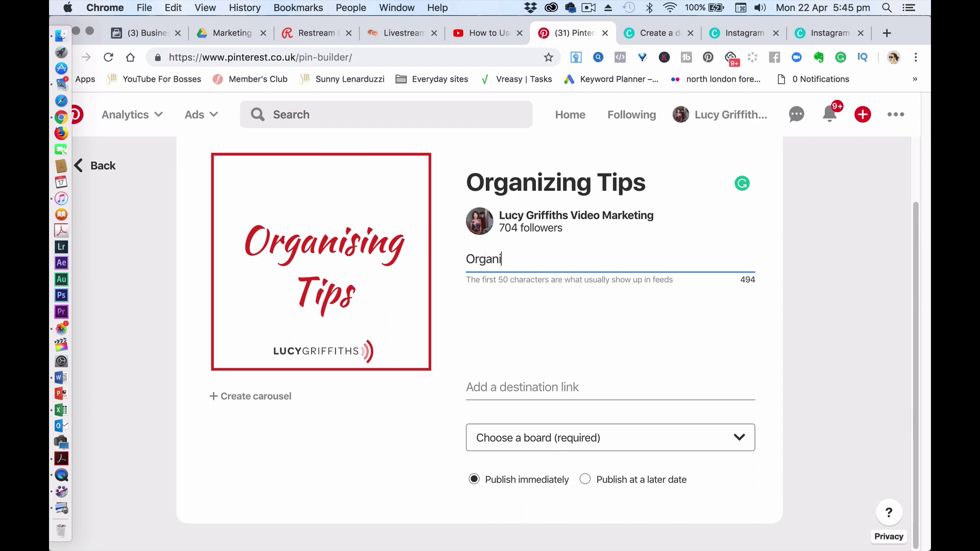
{"action": "key", "text": "BackSpace"}
{"action": "key", "text": "BackSpace"}
{"action": "key", "text": "BackSpace"}
{"action": "key", "text": "BackSpace"}
{"action": "type", "text": "zing t"}
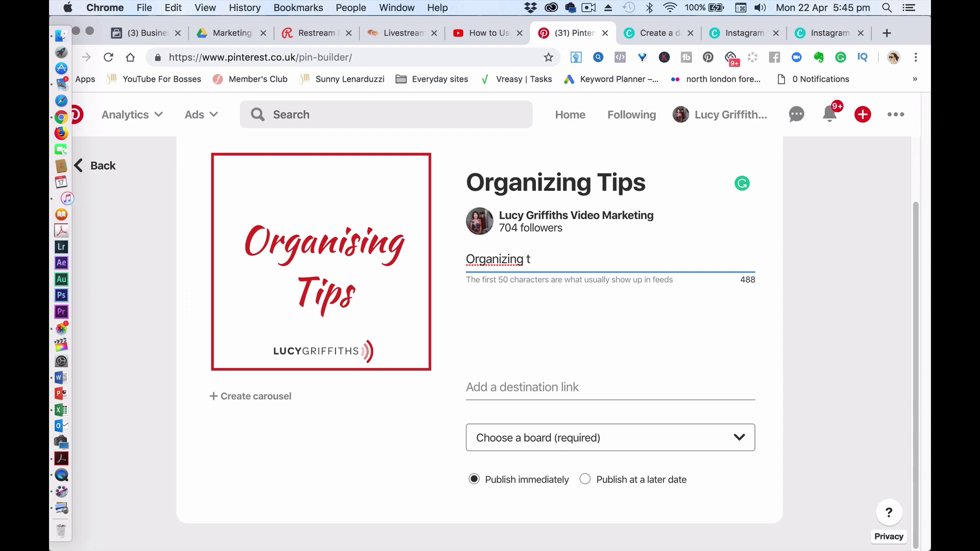
{"action": "type", "text": "ips to help you "}
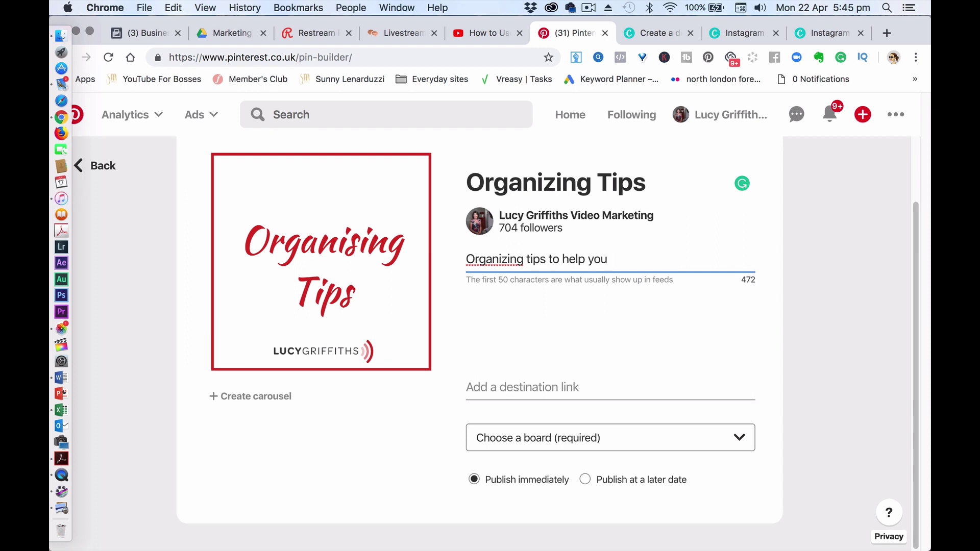
{"action": "type", "text": "be more productive"}
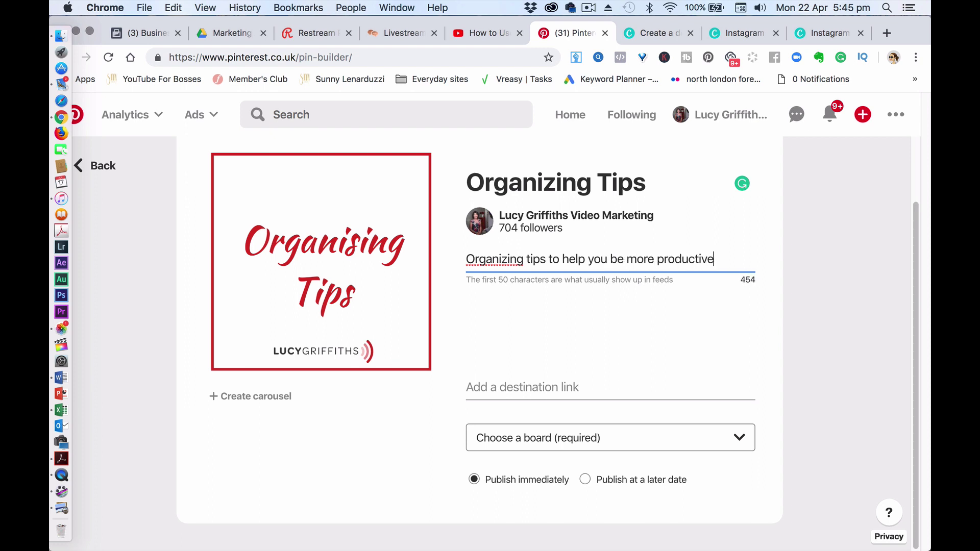
{"action": "type", "text": ", and work "}
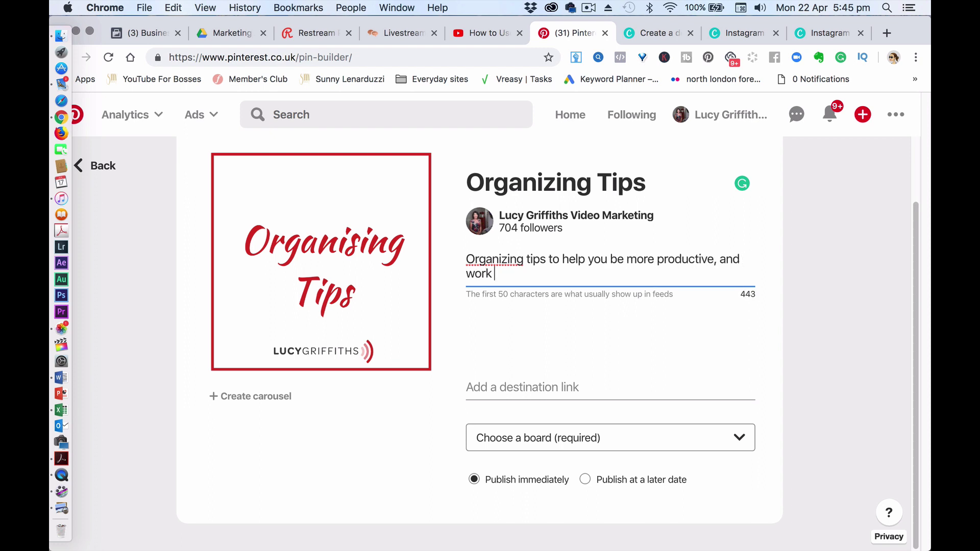
{"action": "type", "text": "more effectively in your"}
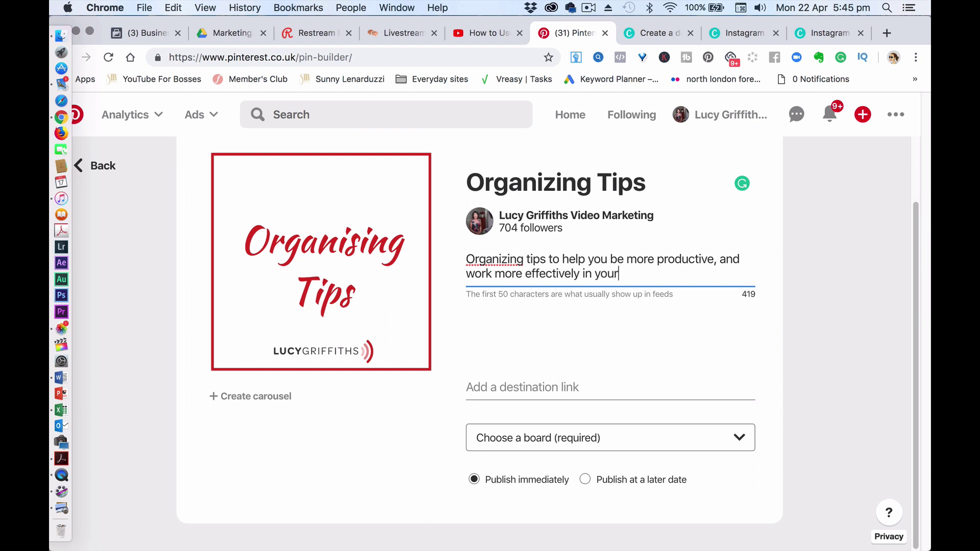
- Finish the description's sentence with "business." and add the hashtags #productive #productivitytips #organising #organizing
{"action": "type", "text": " business. #productive "}
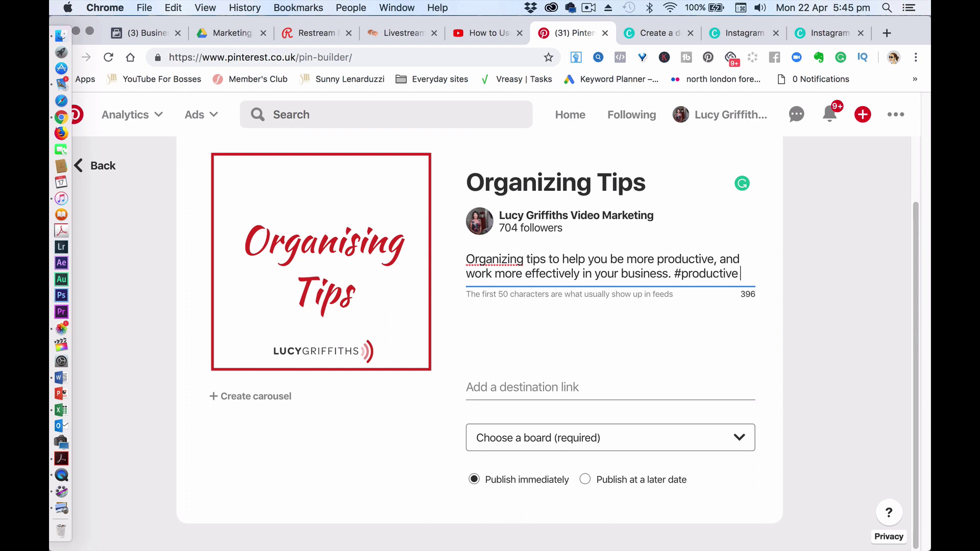
{"action": "type", "text": "#product"}
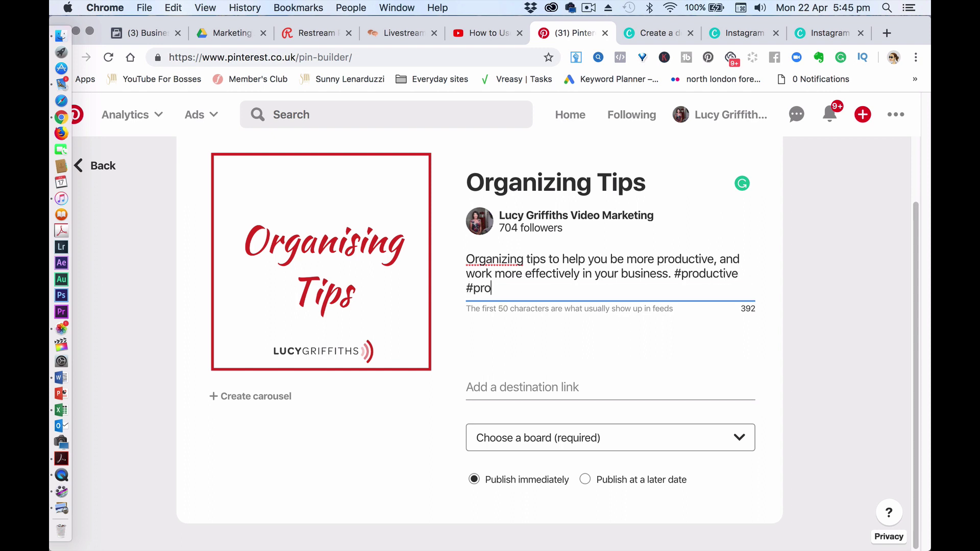
{"action": "type", "text": "ivity ti"}
{"action": "type", "text": "tips "}
{"action": "type", "text": "#"}
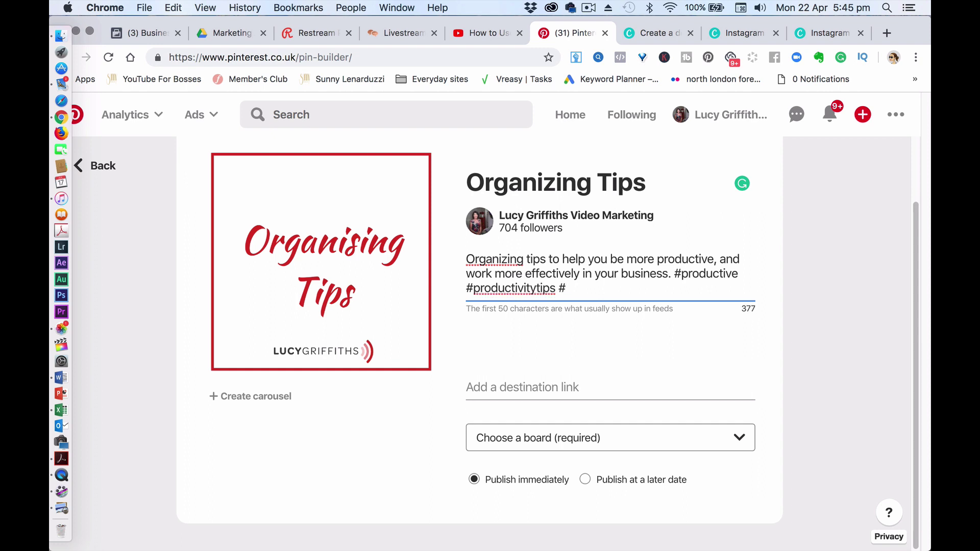
{"action": "type", "text": "organising "}
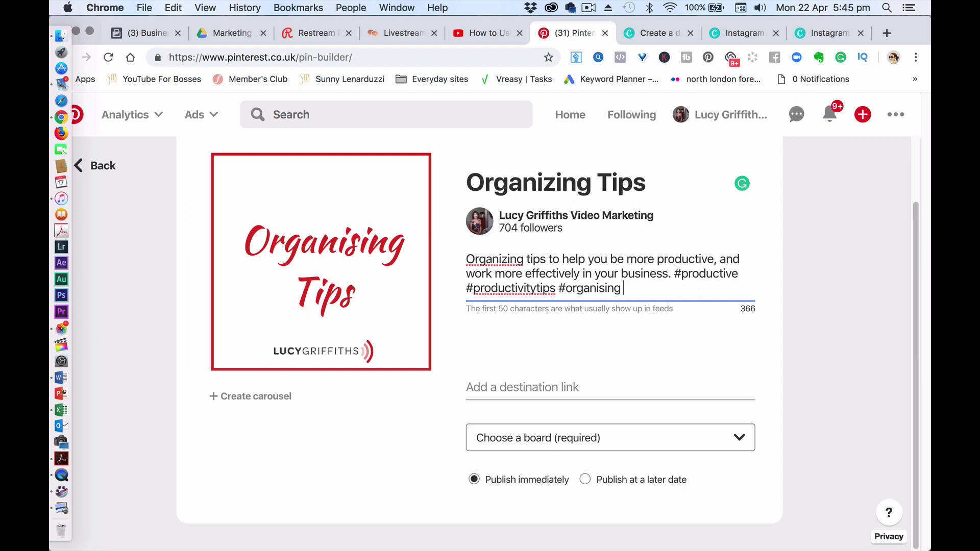
{"action": "type", "text": "#o"}
{"action": "key", "text": "BackSpace"}
{"action": "type", "text": "organis"}
{"action": "key", "text": "BackSpace"}
{"action": "type", "text": "zing"}
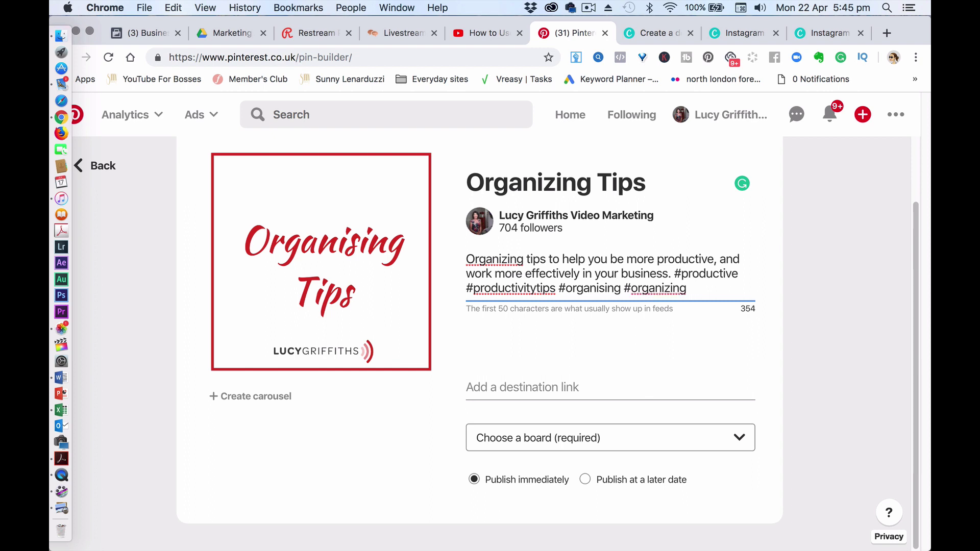
- Extend the Pin description's last hashtag to #organizingtips and add the hashtag #businessorganizingtips
{"action": "key", "text": "BackSpace"}
{"action": "type", "text": "tips #business"}
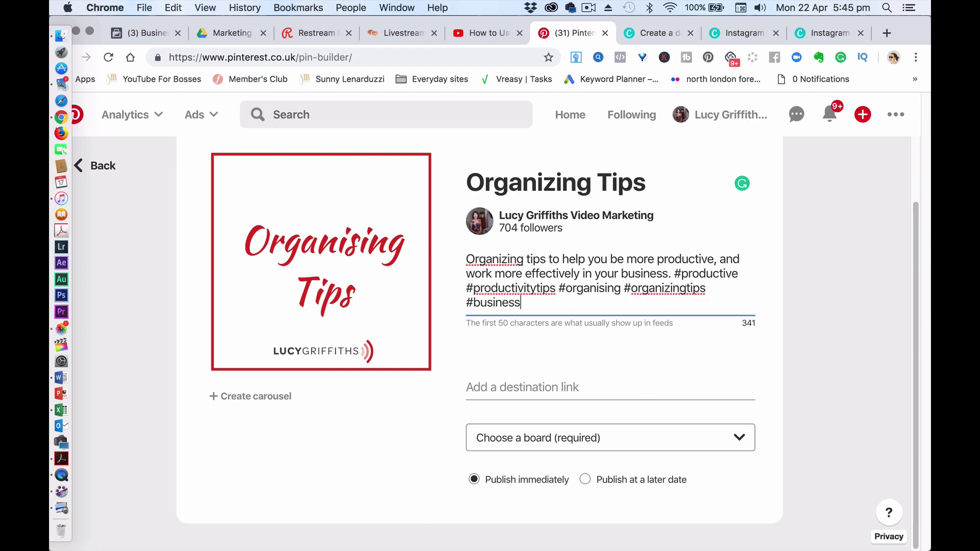
{"action": "type", "text": "organizingtips"}
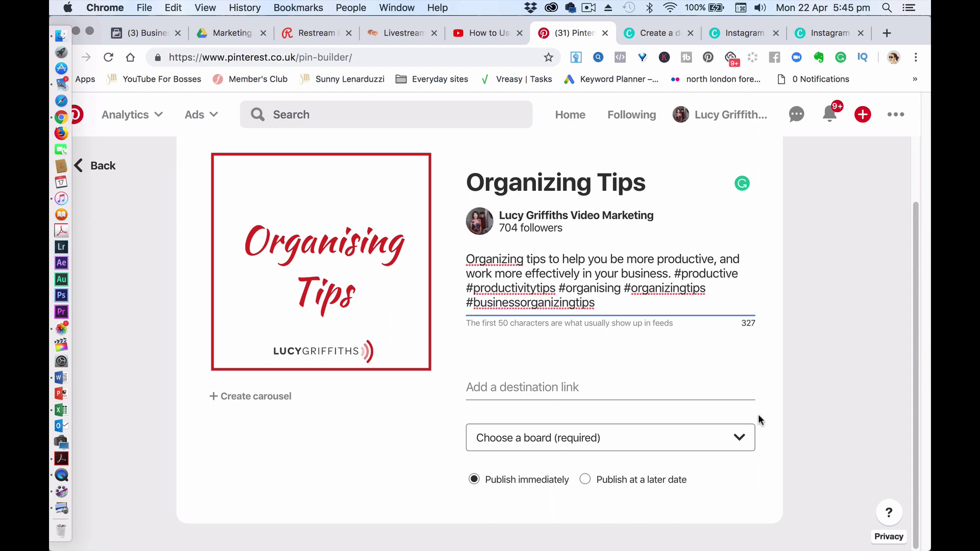
{"action": "left_click", "coordinate": [774, 417]}
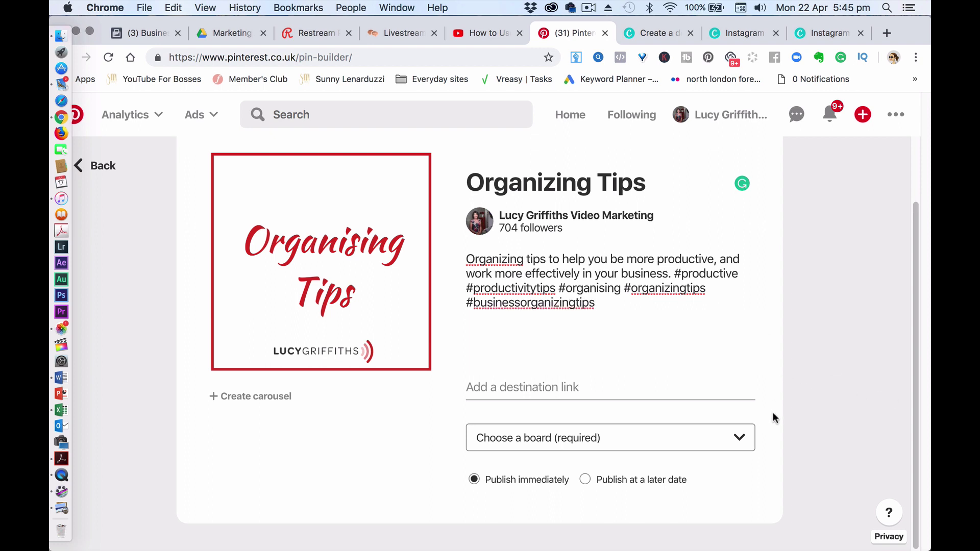
- Create a new board named "Organizing Tips" and assign the Pin to it
{"action": "left_click", "coordinate": [743, 443]}
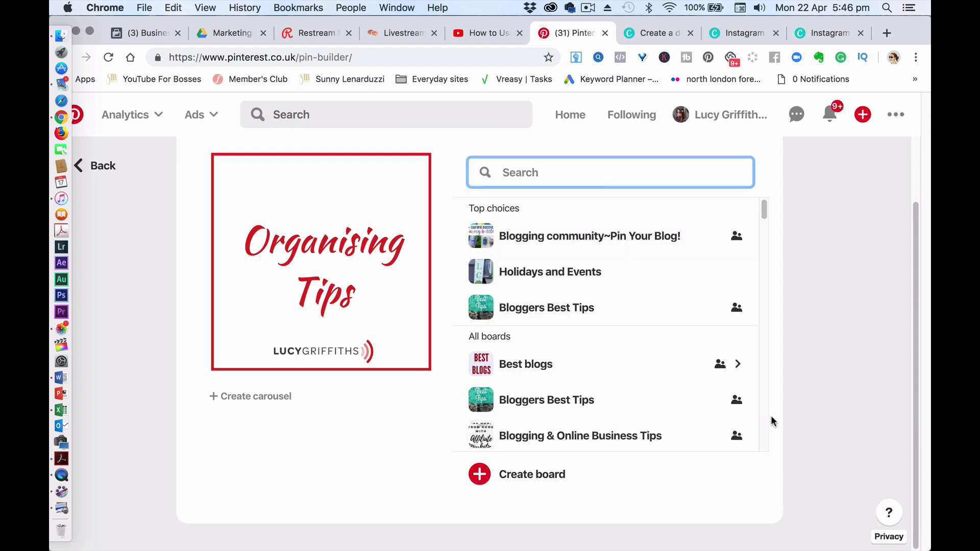
{"action": "left_click", "coordinate": [554, 475]}
{"action": "left_click", "coordinate": [539, 225]}
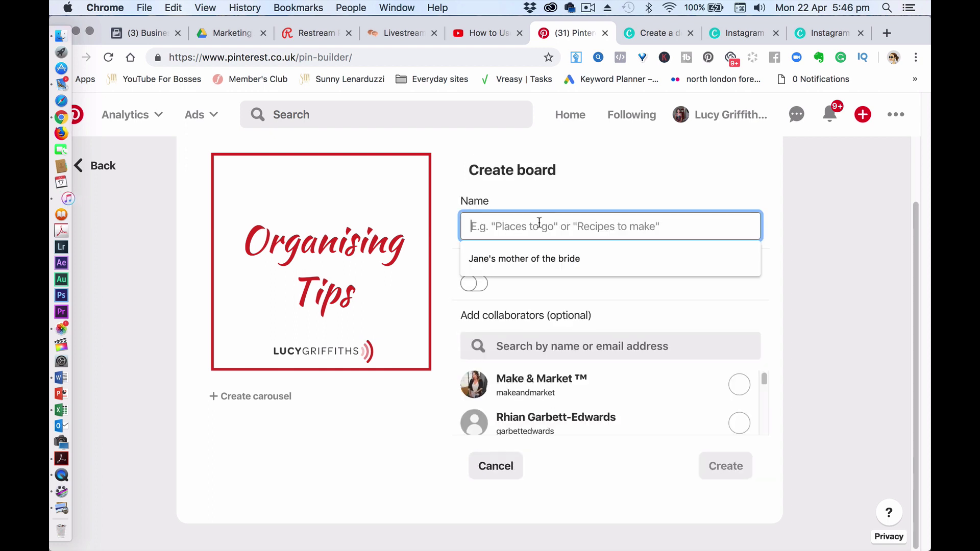
{"action": "type", "text": "Org"}
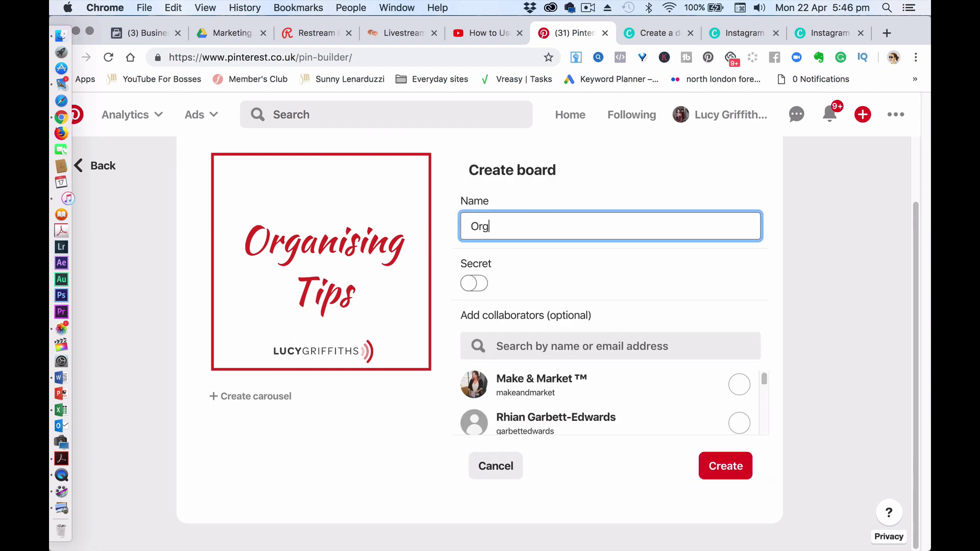
{"action": "type", "text": "anizing Tips"}
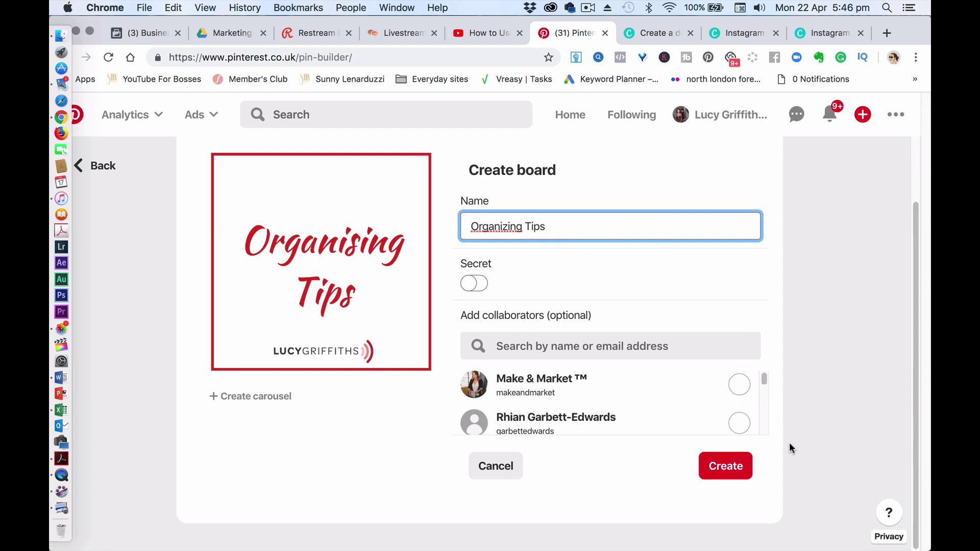
{"action": "left_click", "coordinate": [725, 466]}
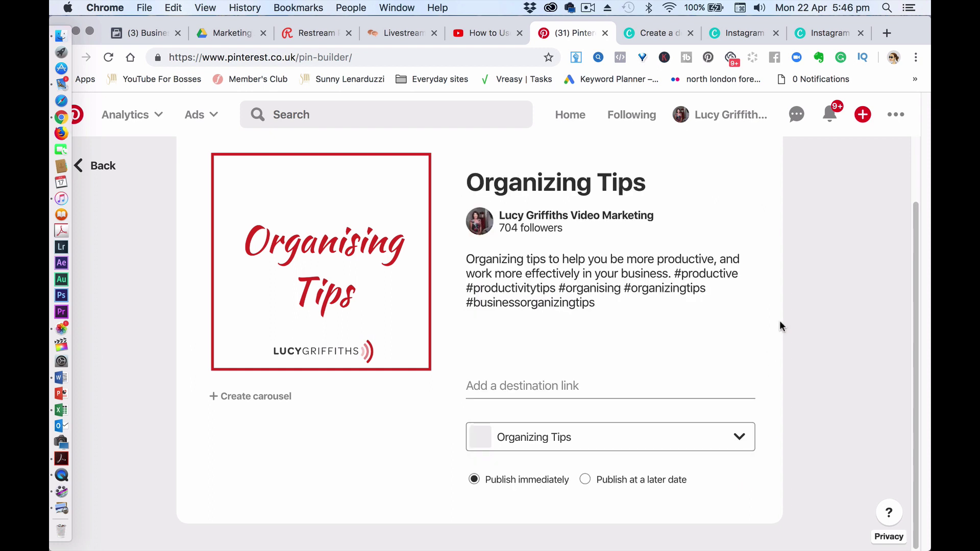
- Publish the Pin immediately and open its page to view it
{"action": "scroll", "coordinate": [908, 190], "scroll_direction": "up", "scroll_amount": 3}
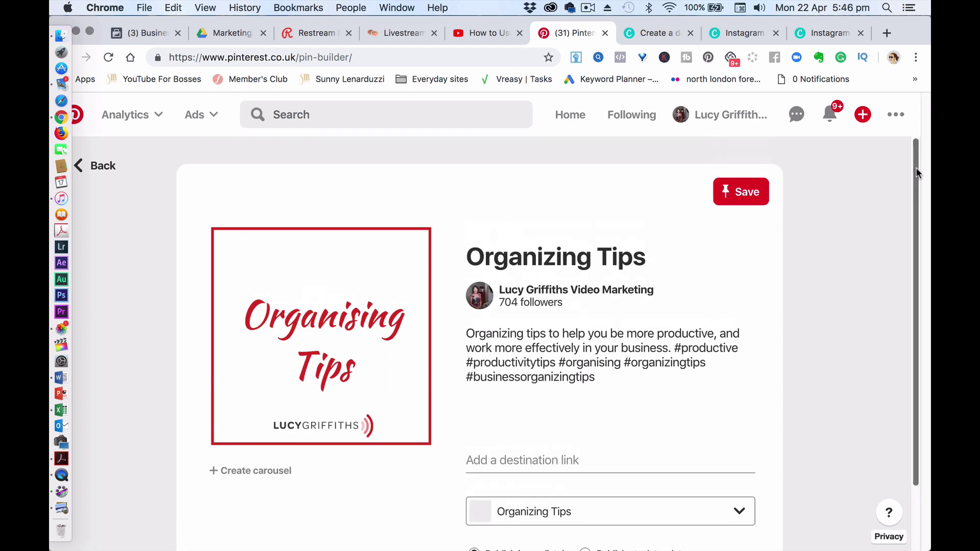
{"action": "left_click", "coordinate": [749, 191]}
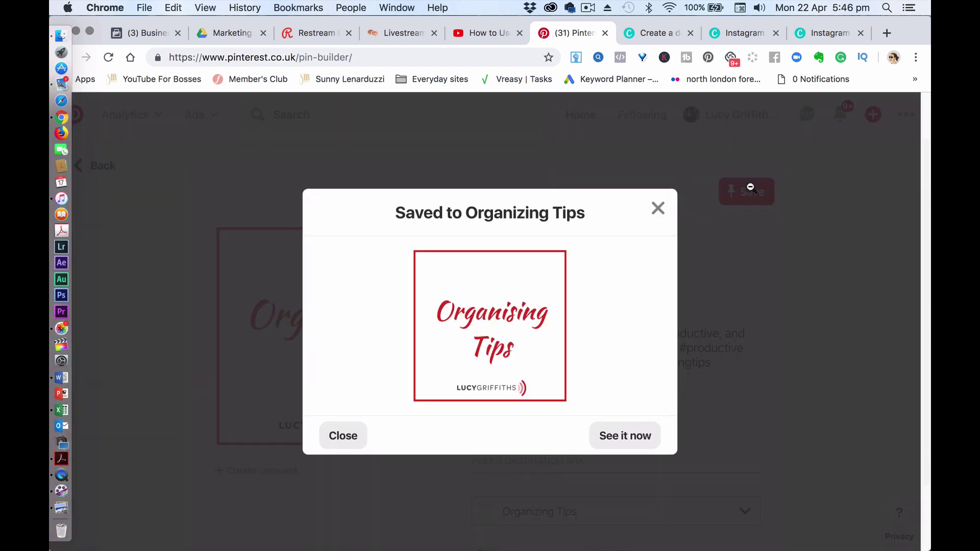
{"action": "left_click", "coordinate": [623, 433]}
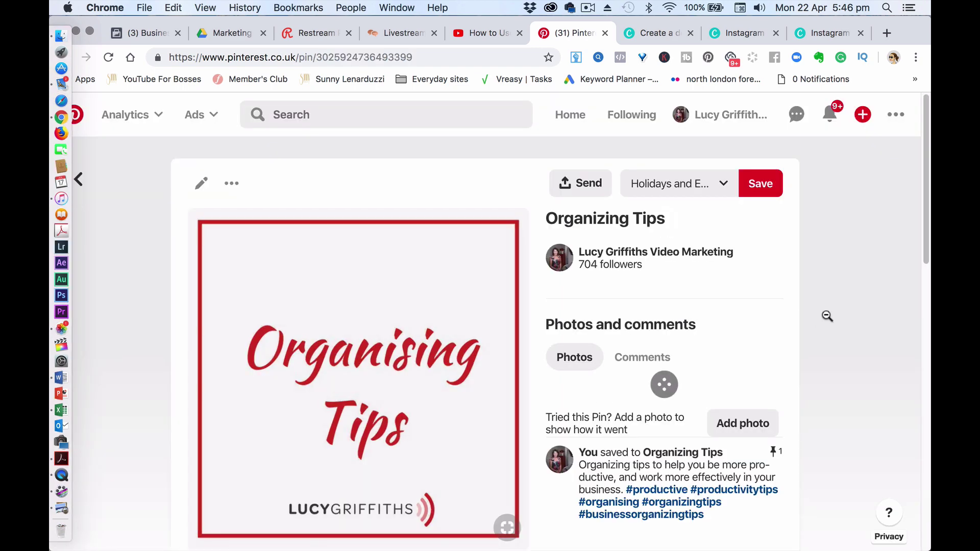
{"action": "mouse_move", "coordinate": [925, 171]}
{"action": "left_mouse_down"}
{"action": "mouse_move", "coordinate": [924, 240]}
{"action": "mouse_move", "coordinate": [922, 190]}
{"action": "left_mouse_up"}
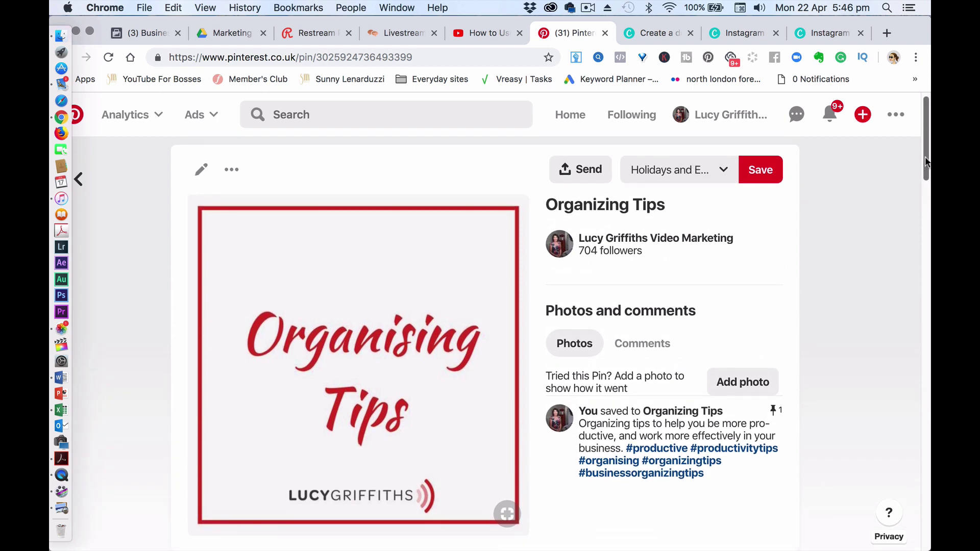
{"action": "mouse_move", "coordinate": [926, 163]}
{"action": "left_mouse_down"}
{"action": "mouse_move", "coordinate": [927, 229]}
{"action": "mouse_move", "coordinate": [916, 154]}
{"action": "left_mouse_up"}
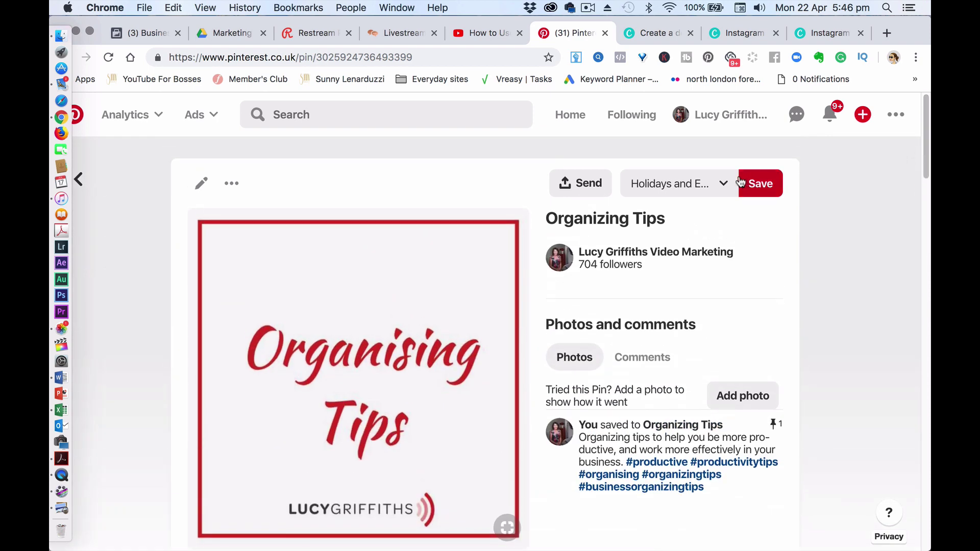
- Search the boards for "orga" and save the published Pin to the Organizing Tips board
{"action": "left_click", "coordinate": [722, 187]}
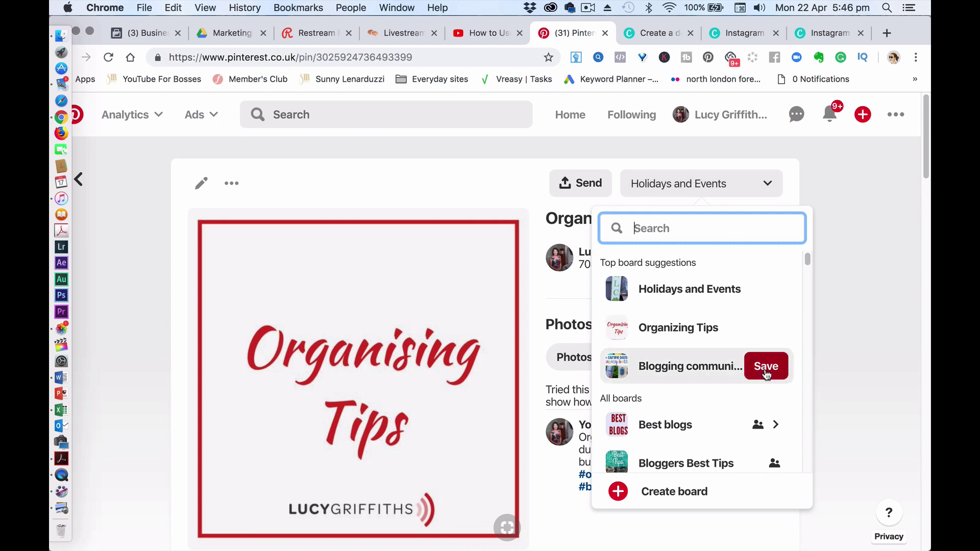
{"action": "left_click_drag", "start_coordinate": [807, 259], "coordinate": [808, 351]}
{"action": "scroll", "coordinate": [808, 350], "scroll_direction": "down", "scroll_amount": 1}
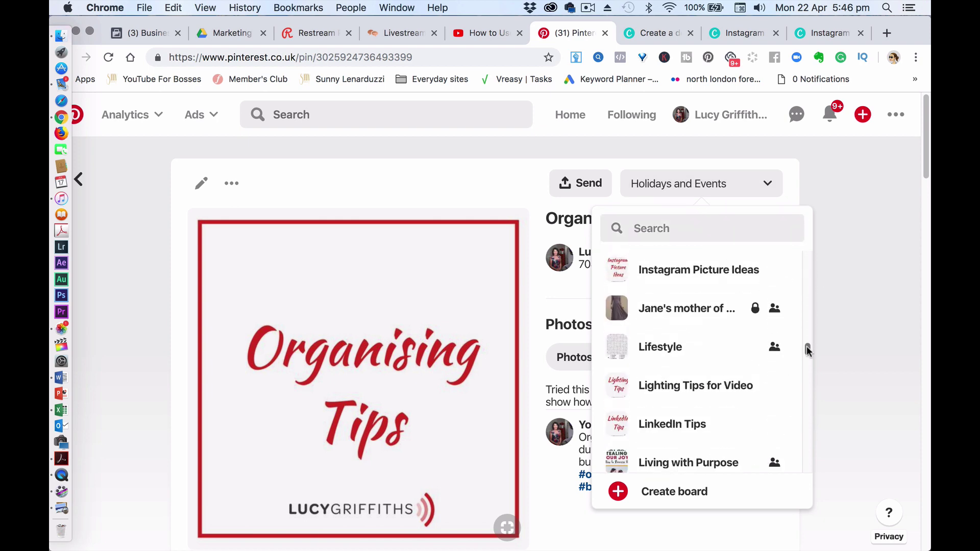
{"action": "scroll", "coordinate": [808, 351], "scroll_direction": "down", "scroll_amount": 2}
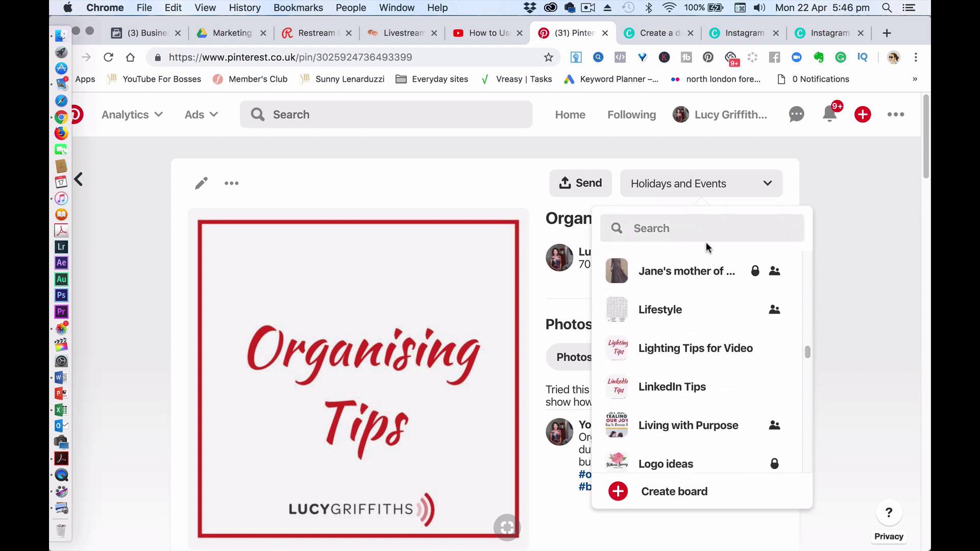
{"action": "left_click", "coordinate": [682, 226]}
{"action": "type", "text": "orga"}
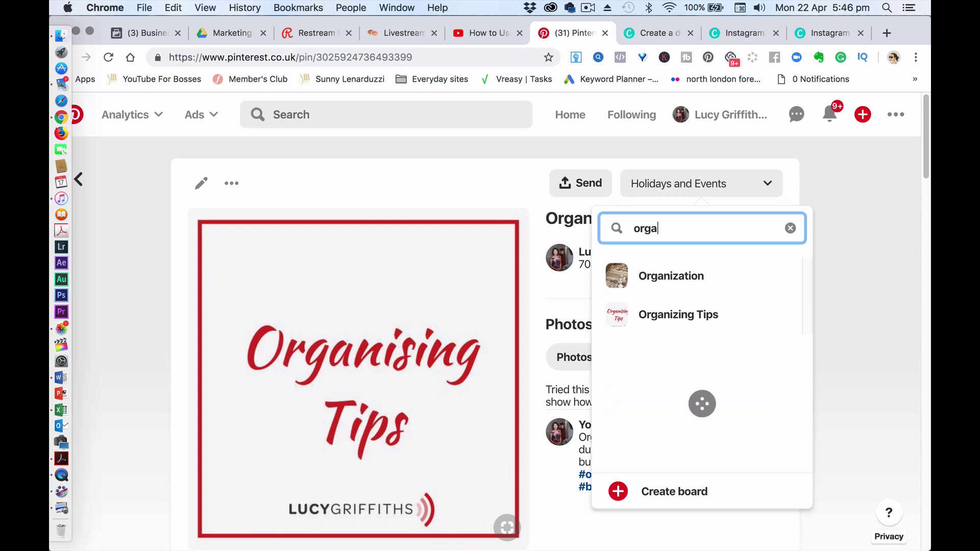
{"action": "left_click", "coordinate": [768, 310]}
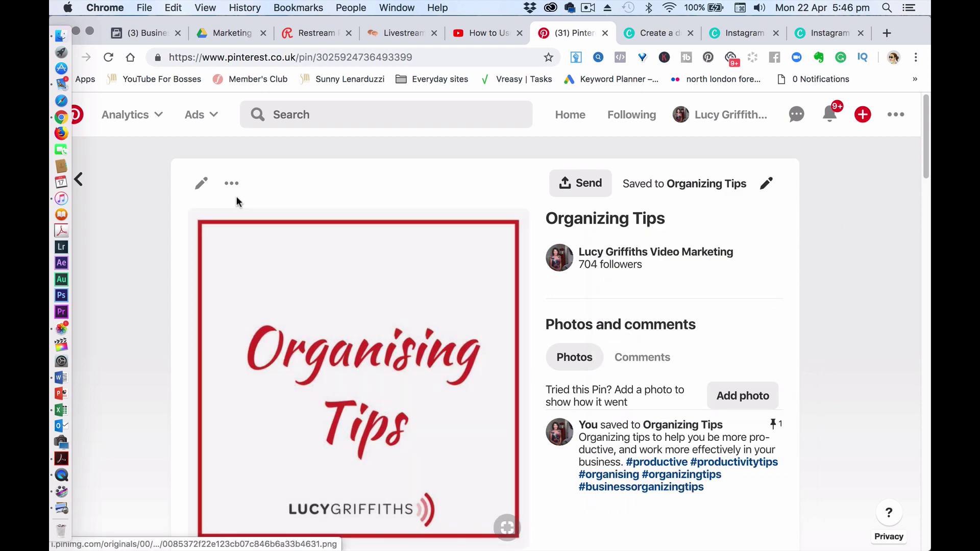
- Return to the profile's boards overview and bring the Organizing Tips board into view
{"action": "scroll", "coordinate": [231, 190], "scroll_direction": "left", "scroll_amount": 5}
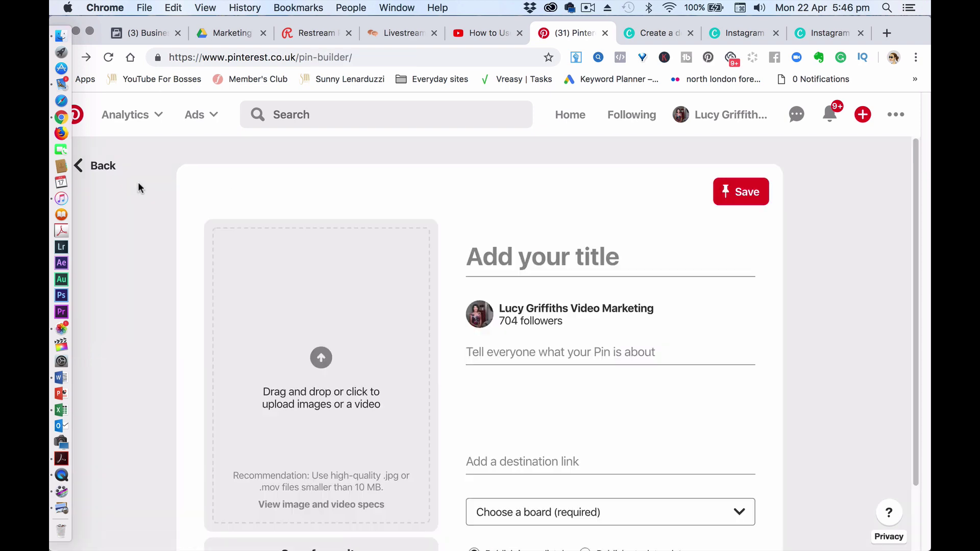
{"action": "scroll", "coordinate": [241, 166], "scroll_direction": "left", "scroll_amount": 5}
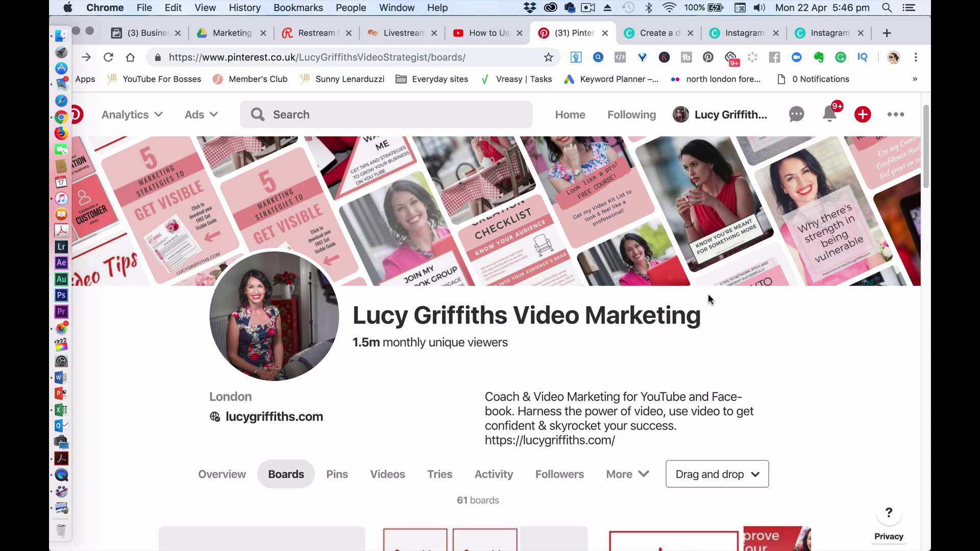
{"action": "left_click_drag", "start_coordinate": [928, 134], "coordinate": [929, 177]}
- Edit the Organizing Tips board and set the "Organising Tips" image as its cover
{"action": "mouse_move", "coordinate": [560, 407]}
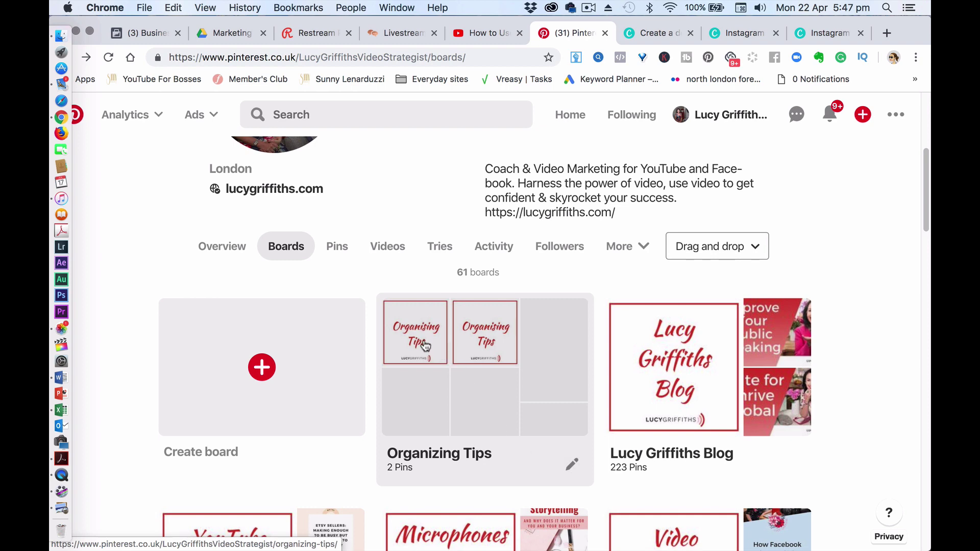
{"action": "left_click", "coordinate": [573, 466]}
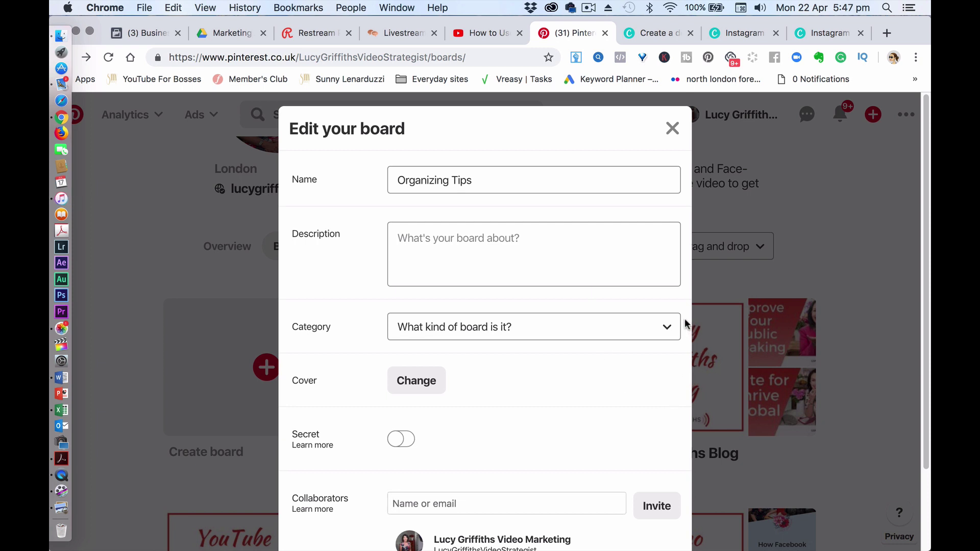
{"action": "scroll", "coordinate": [684, 319], "scroll_direction": "down", "scroll_amount": 4}
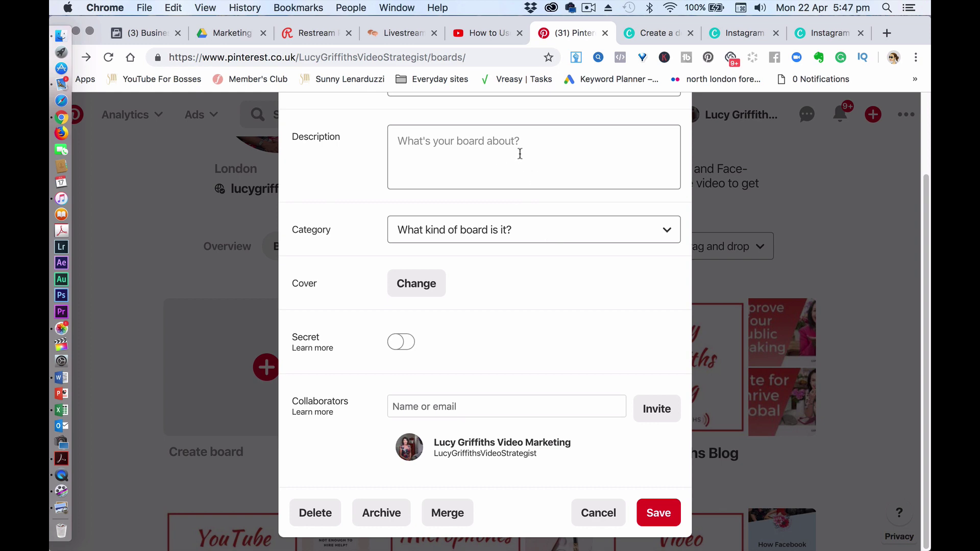
{"action": "left_click", "coordinate": [428, 284]}
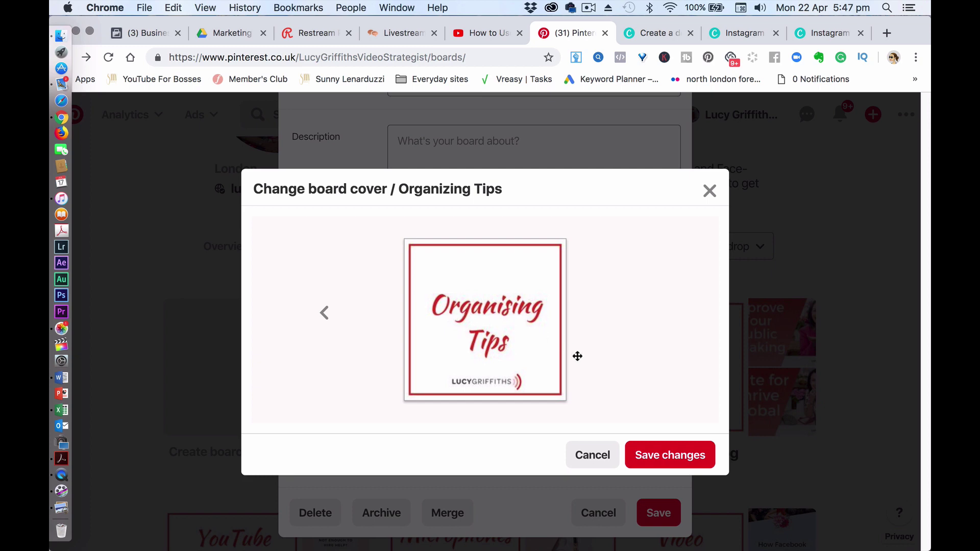
{"action": "left_click", "coordinate": [670, 456]}
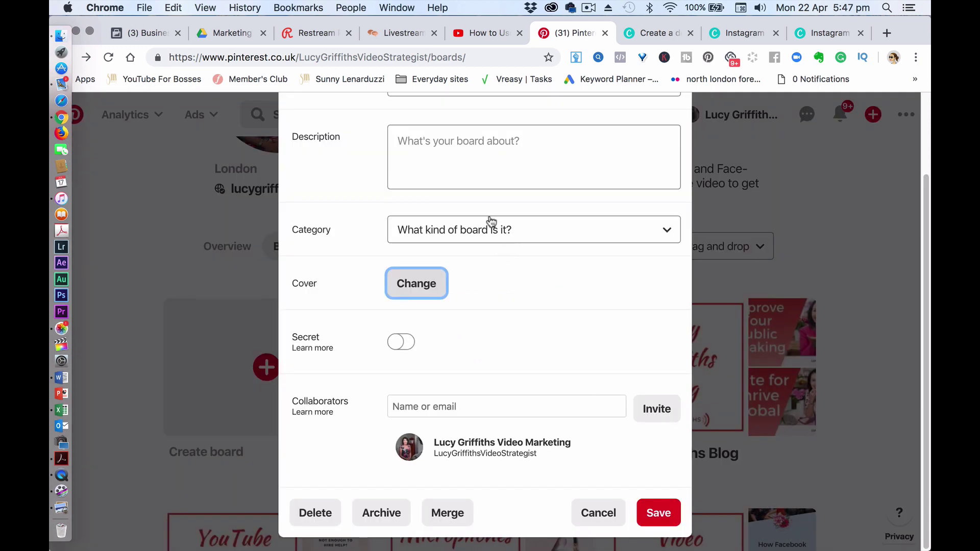
- Start the board description with "Organizing strategies and tips to help you be more organized"
{"action": "left_click", "coordinate": [446, 143]}
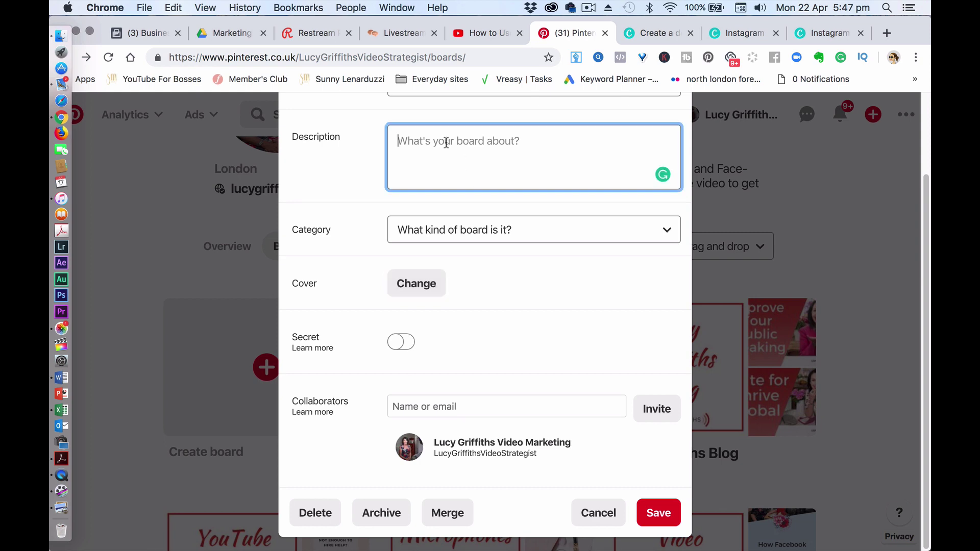
{"action": "type", "text": "Organi"}
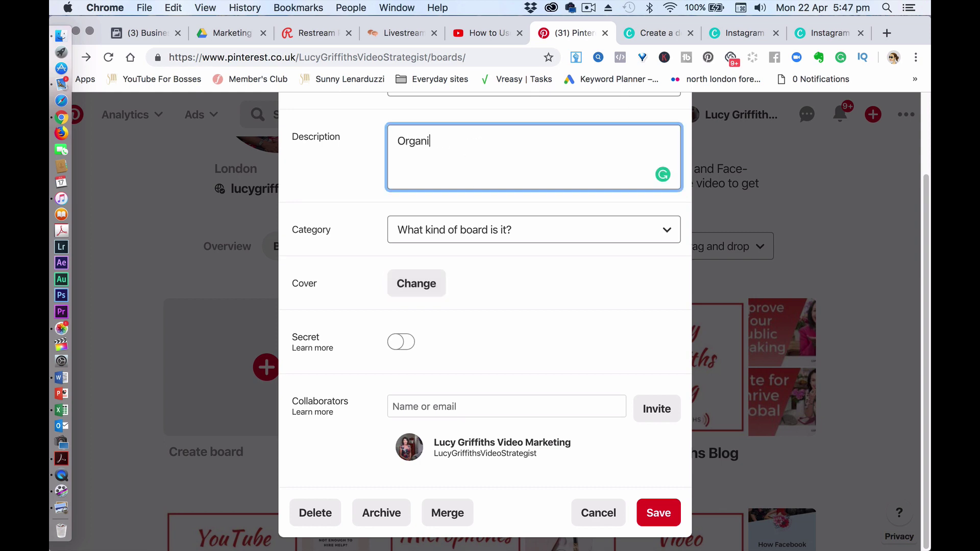
{"action": "type", "text": "zing strategies and tips to help "}
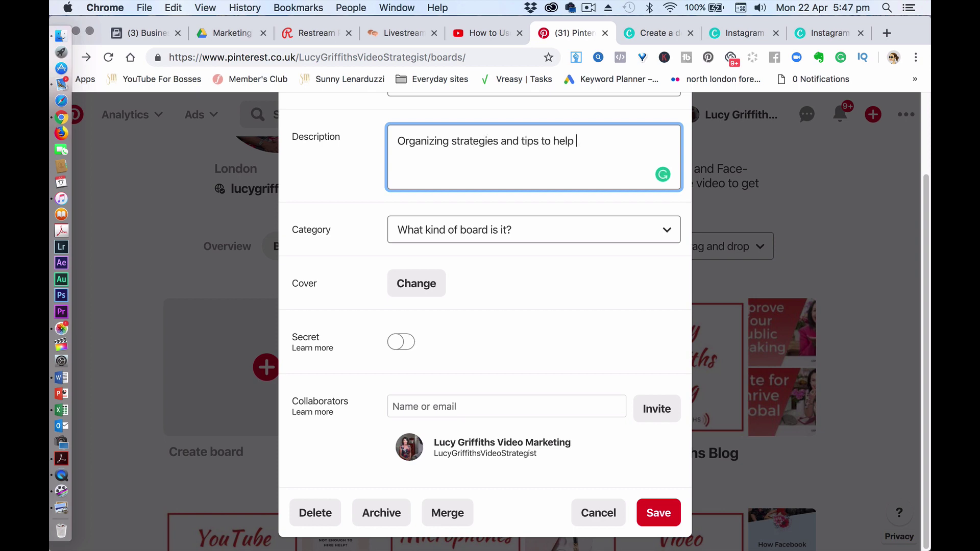
{"action": "type", "text": "you be more organise"}
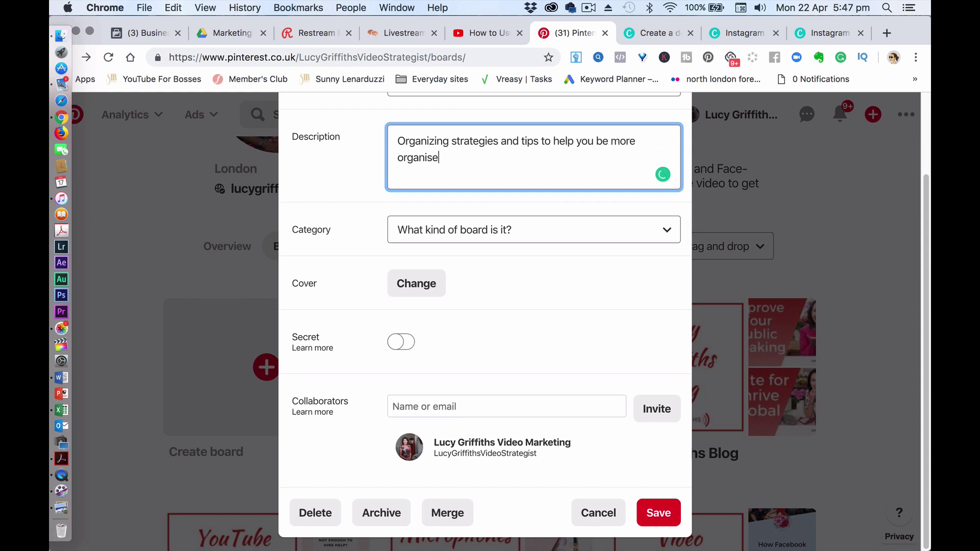
{"action": "type", "text": "d"}
{"action": "key", "text": "BackSpace"}
{"action": "key", "text": "BackSpace"}
{"action": "key", "text": "BackSpace"}
{"action": "type", "text": "zed adn prd"}
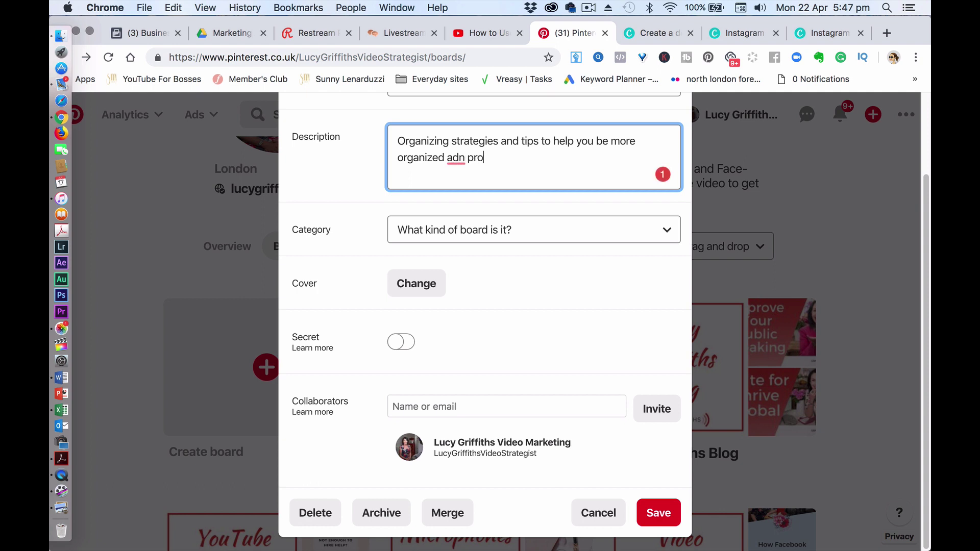
- Complete the board description with "and productive in your business. #organizingtips" and save the board's settings
{"action": "key", "text": "BackSpace"}
{"action": "key", "text": "BackSpace"}
{"action": "key", "text": "BackSpace"}
{"action": "key", "text": "BackSpace"}
{"action": "key", "text": "BackSpace"}
{"action": "key", "text": "BackSpace"}
{"action": "type", "text": "nd productive in your "}
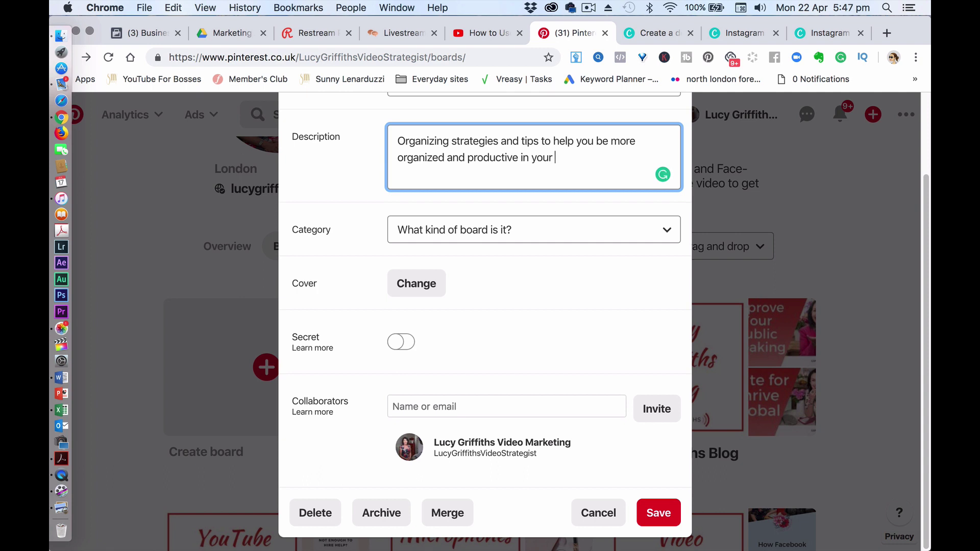
{"action": "type", "text": "business. #organizing"}
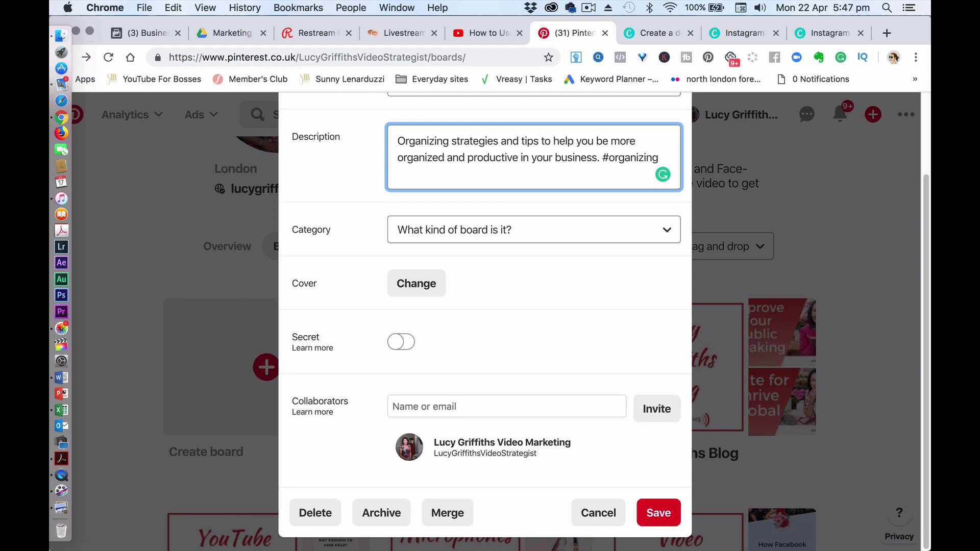
{"action": "type", "text": "tips"}
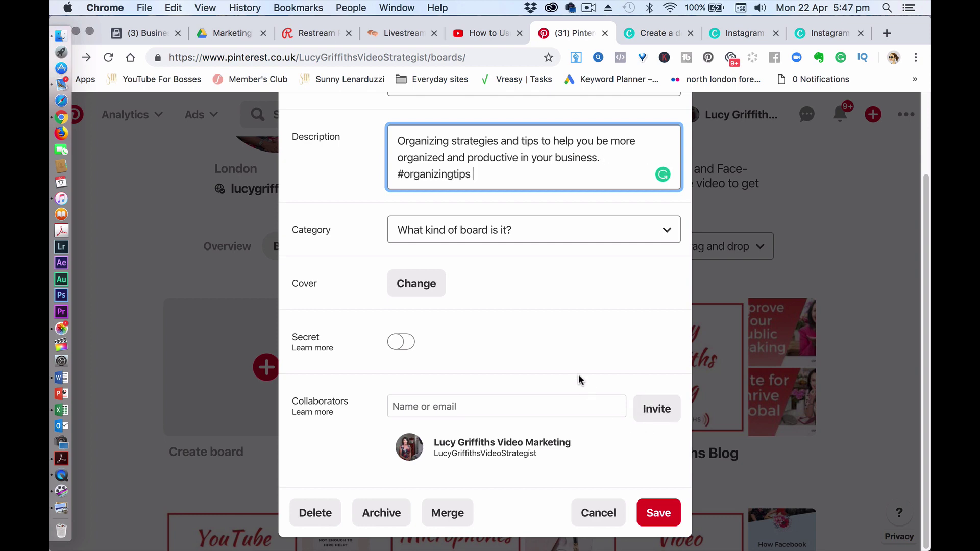
{"action": "left_click", "coordinate": [662, 518]}
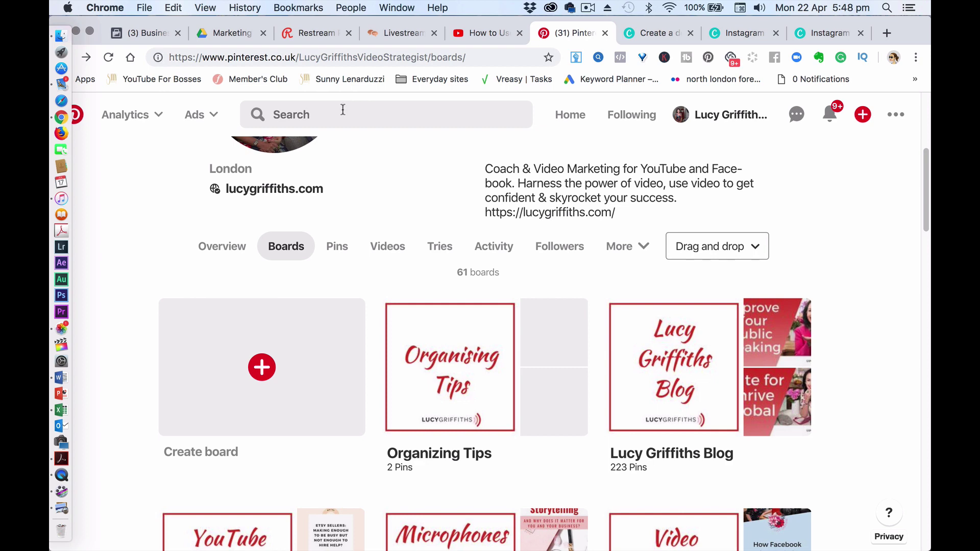
- Search Pinterest for "organizing ideas for business"
{"action": "left_click", "coordinate": [341, 108]}
{"action": "type", "text": "organizi"}
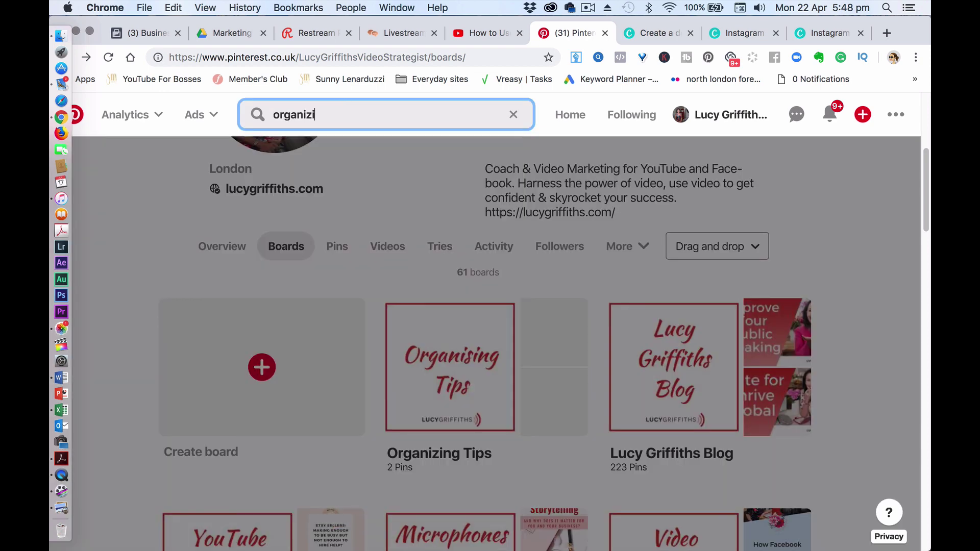
{"action": "type", "text": "ng"}
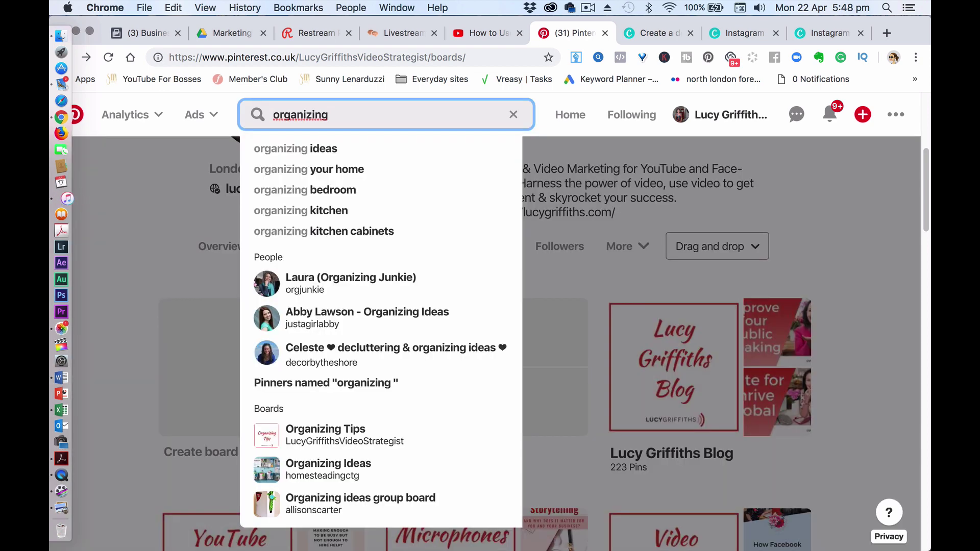
{"action": "type", "text": " ideas for busine"}
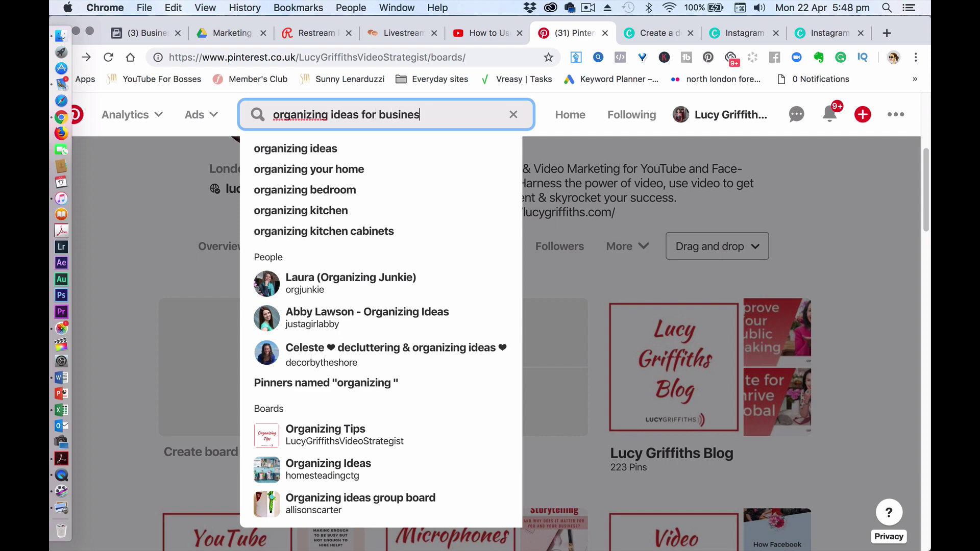
{"action": "type", "text": "s"}
{"action": "key", "text": "Return"}
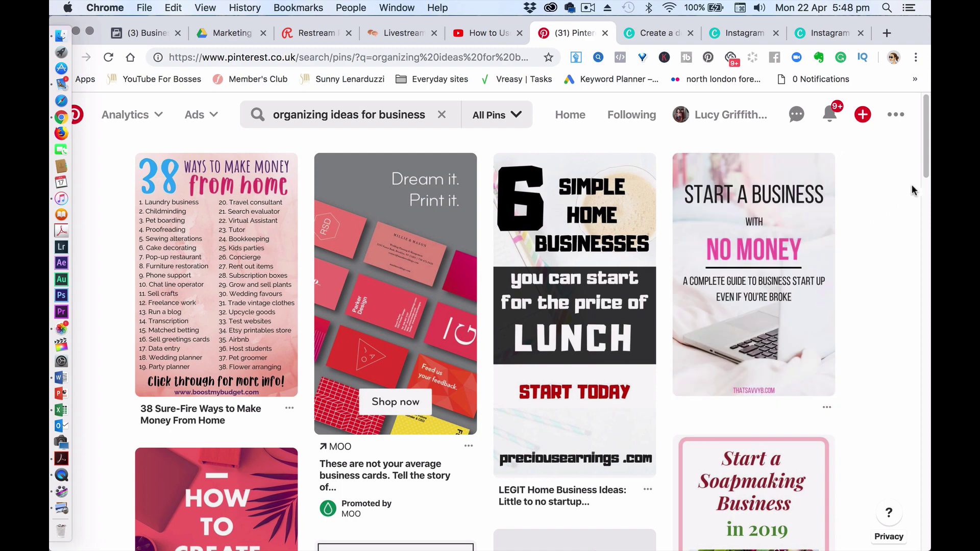
- Save the "My 10 Minute a Day Pinterest Strategy" and "5-Figure Under-the-Radar Launch" pins to the Organizing Tips board
{"action": "left_click_drag", "start_coordinate": [924, 156], "coordinate": [930, 229]}
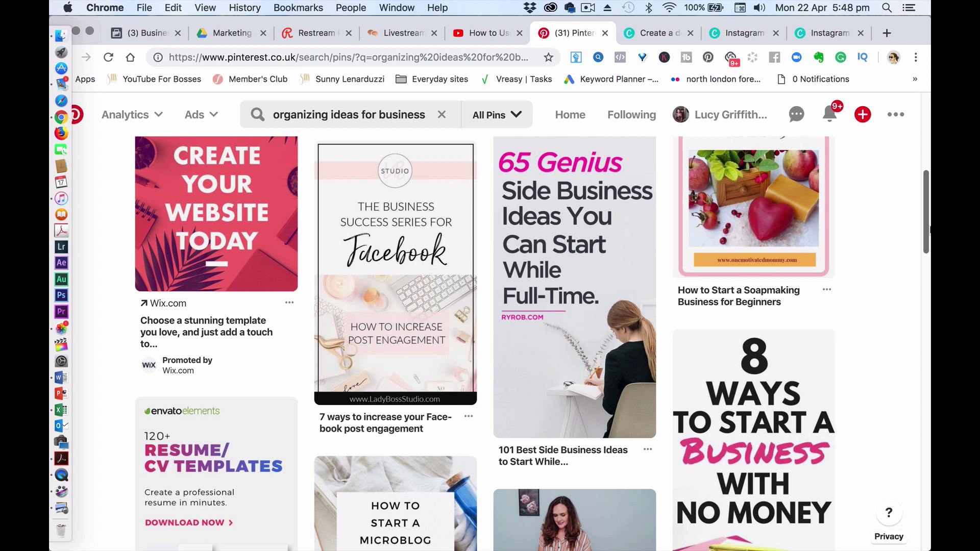
{"action": "scroll", "coordinate": [464, 138], "scroll_direction": "down", "scroll_amount": 4}
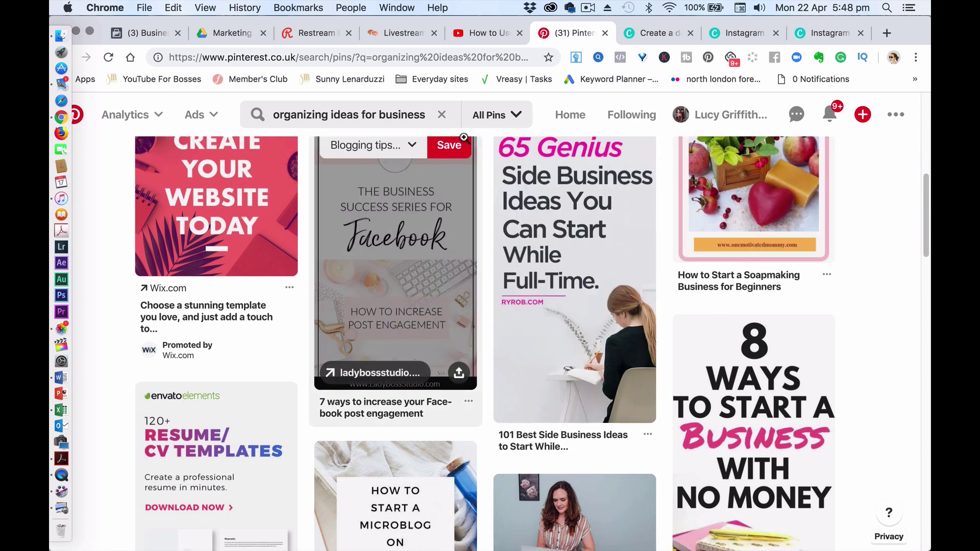
{"action": "scroll", "coordinate": [464, 138], "scroll_direction": "down", "scroll_amount": 6}
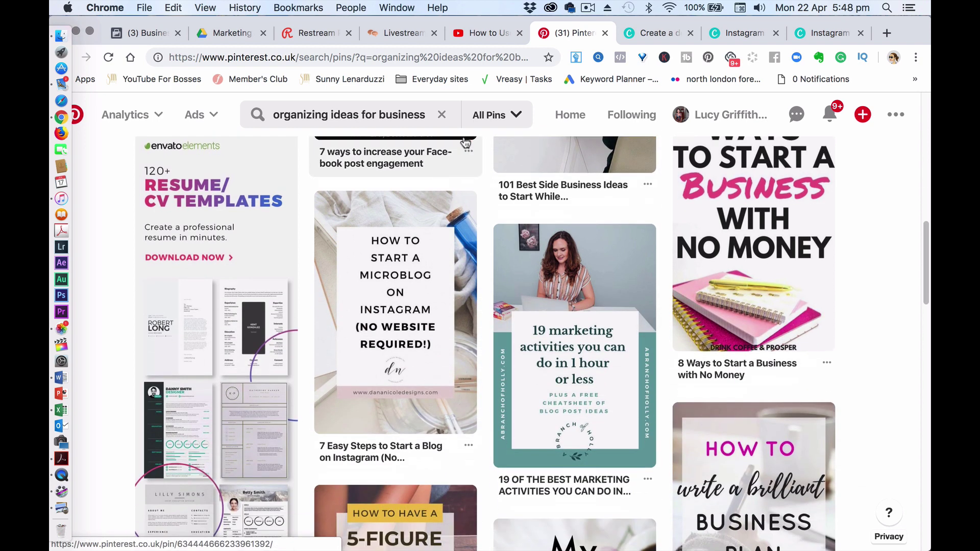
{"action": "scroll", "coordinate": [464, 138], "scroll_direction": "down", "scroll_amount": 2}
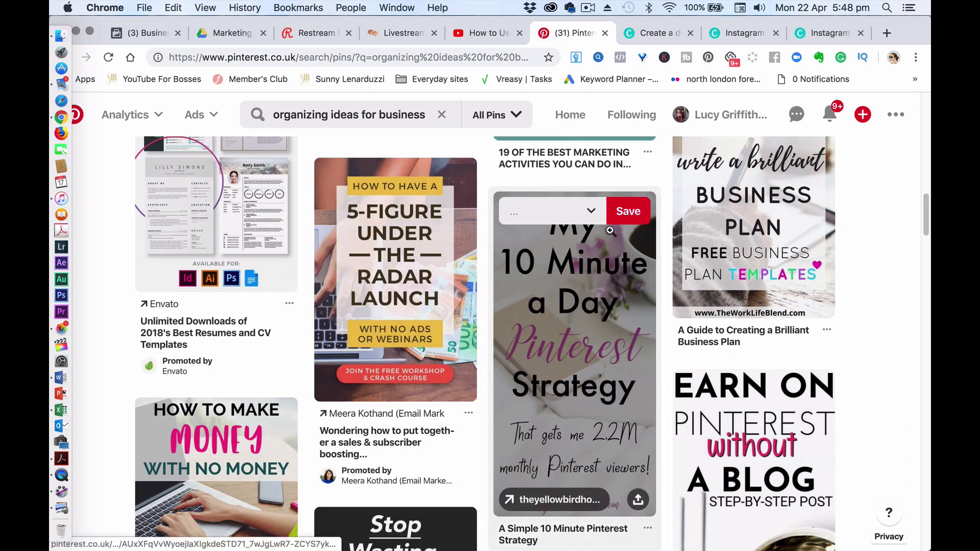
{"action": "left_click", "coordinate": [592, 217]}
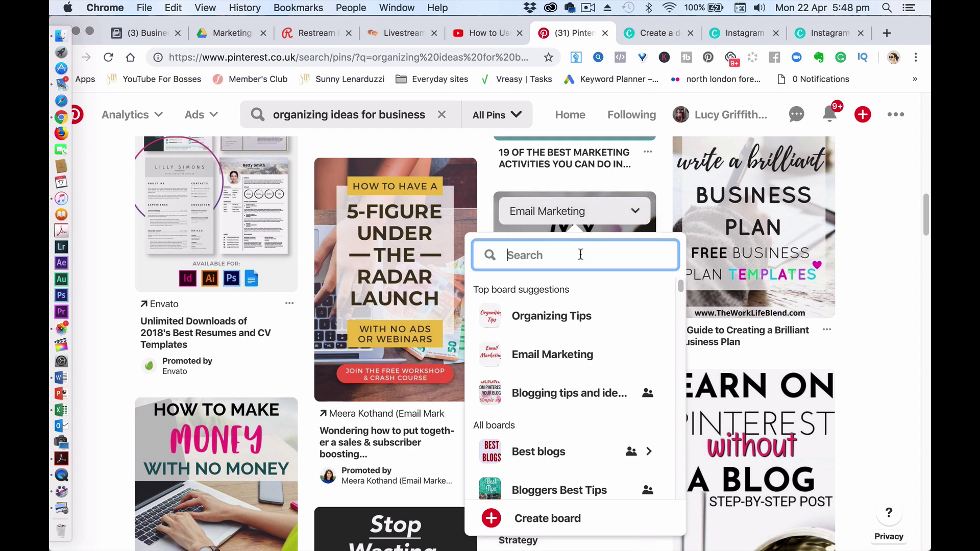
{"action": "left_click", "coordinate": [640, 316]}
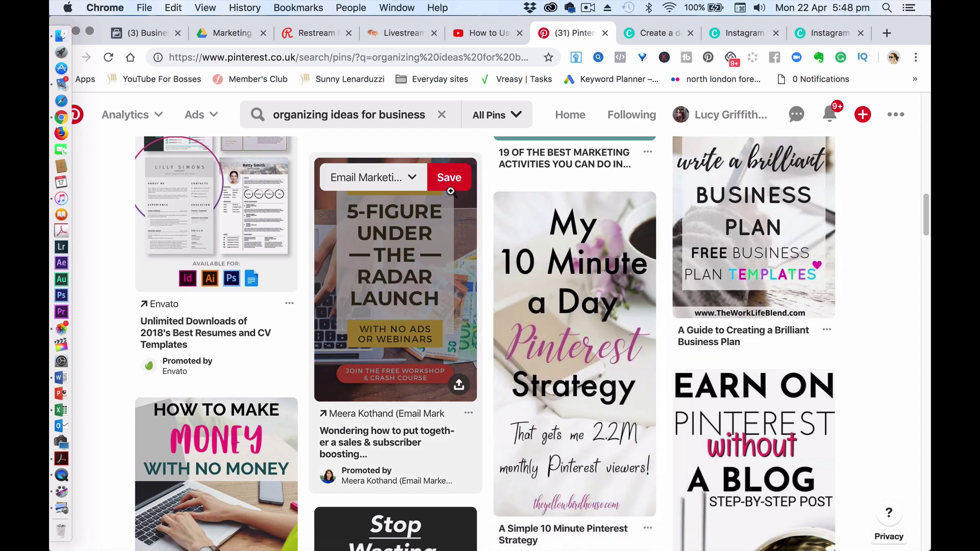
{"action": "left_click", "coordinate": [417, 181]}
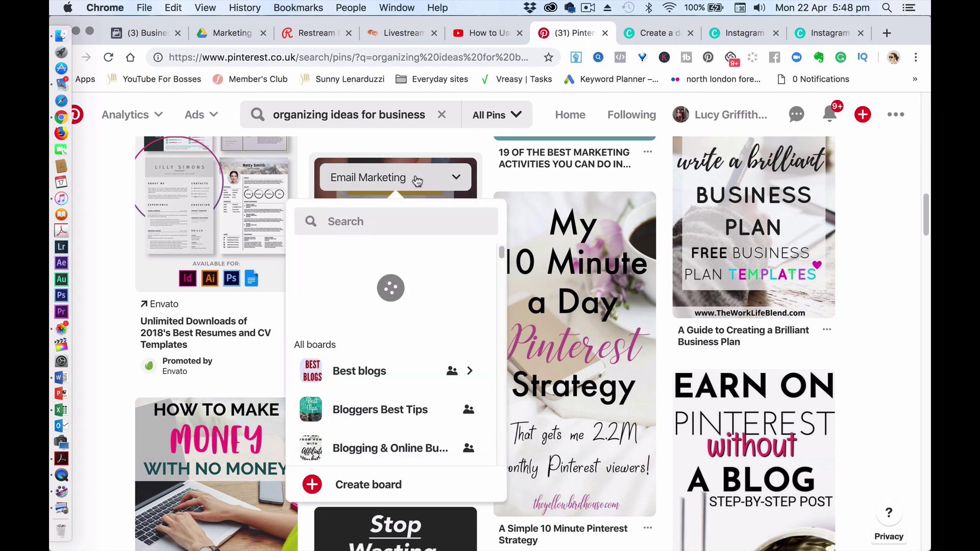
{"action": "left_click", "coordinate": [461, 288]}
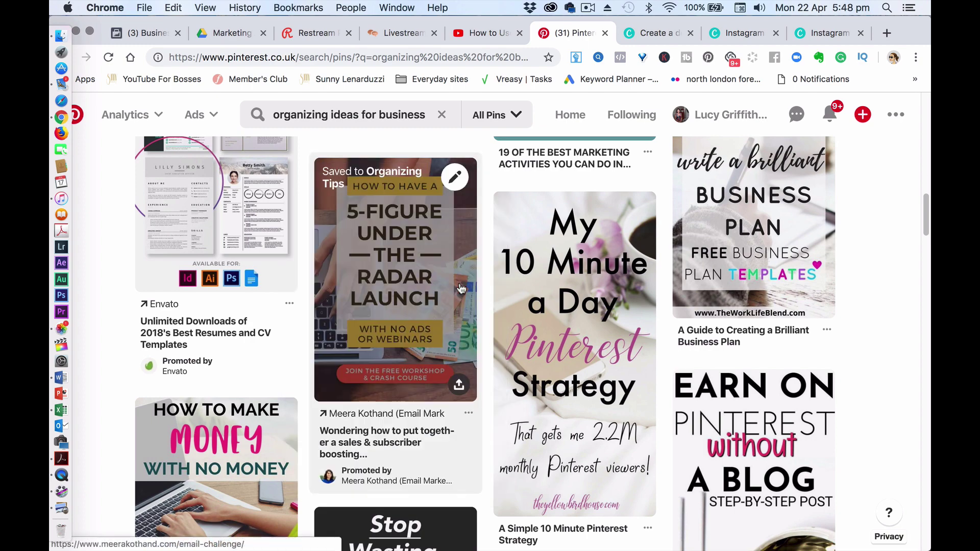
- Save the "10 Things You Can Do to Up Your Marketing Game in 2019" pin to the Organizing Tips board
{"action": "left_click_drag", "start_coordinate": [926, 230], "coordinate": [929, 311]}
{"action": "mouse_move", "coordinate": [456, 254]}
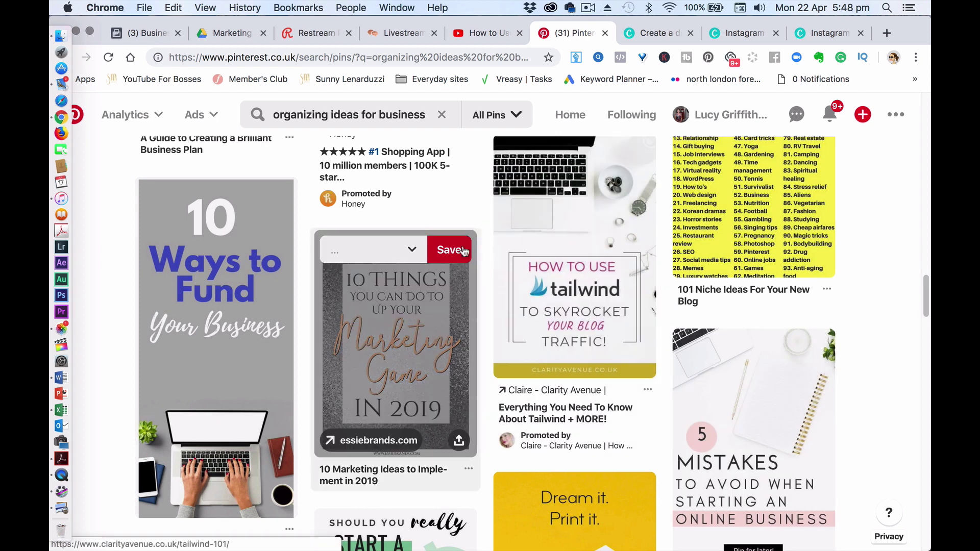
{"action": "left_click", "coordinate": [419, 254]}
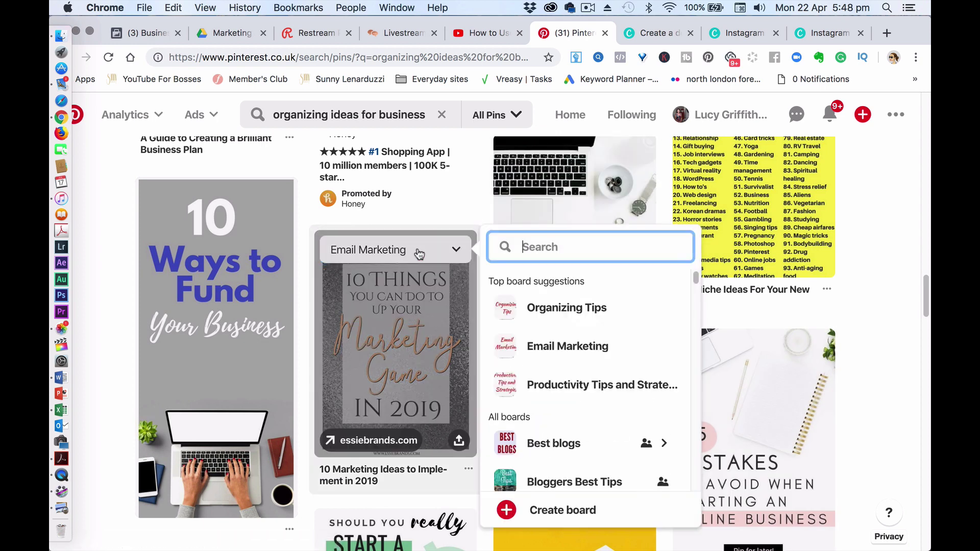
{"action": "left_click", "coordinate": [653, 308]}
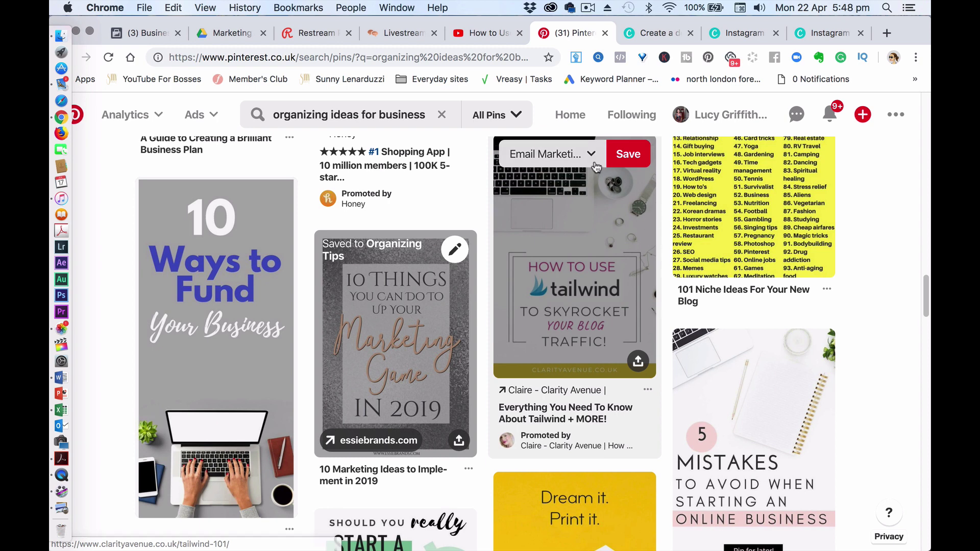
- Save the "How to Use Tailwind" pin and the "5 Mistakes to Avoid When Starting an Online Business" pin to the Organizing Tips board
{"action": "left_click", "coordinate": [572, 153]}
{"action": "mouse_move", "coordinate": [635, 293]}
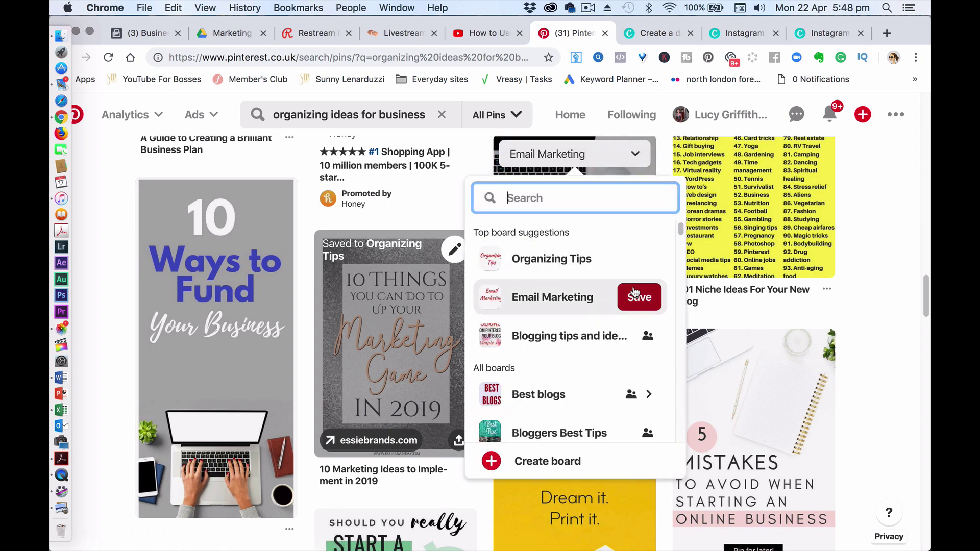
{"action": "left_click", "coordinate": [634, 261]}
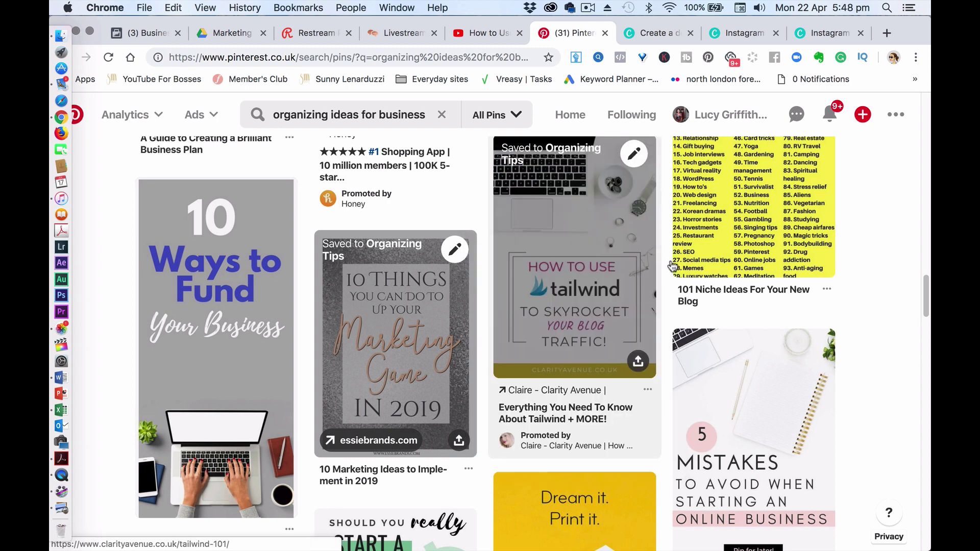
{"action": "mouse_move", "coordinate": [800, 359]}
{"action": "left_click", "coordinate": [770, 350]}
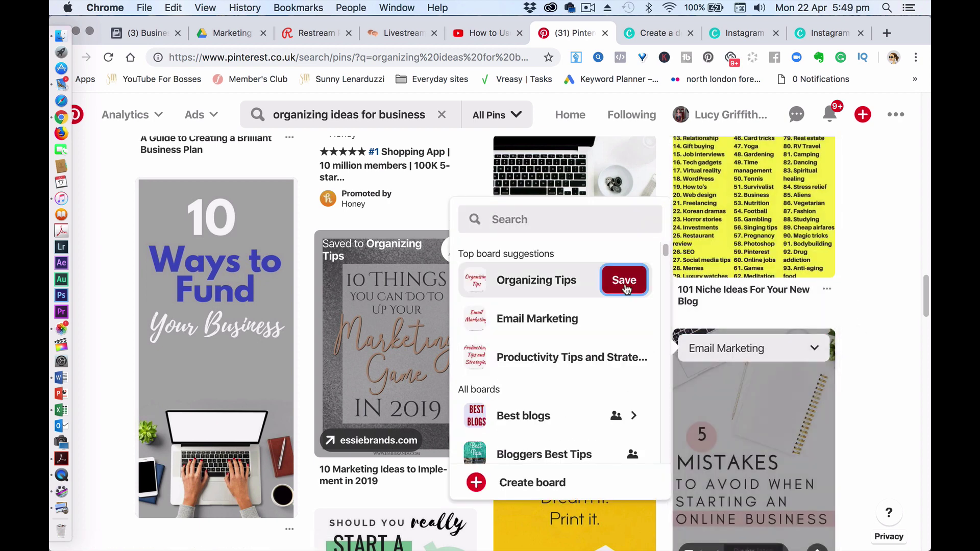
{"action": "left_click", "coordinate": [624, 280]}
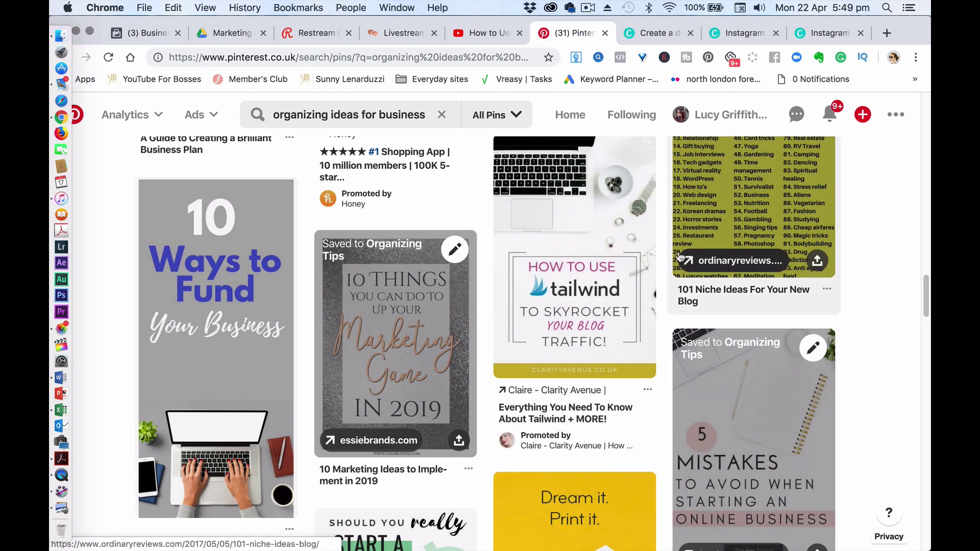
- Clear the current search and search Pinterest for "productivity for business"
{"action": "left_click", "coordinate": [441, 114]}
{"action": "left_click", "coordinate": [367, 113]}
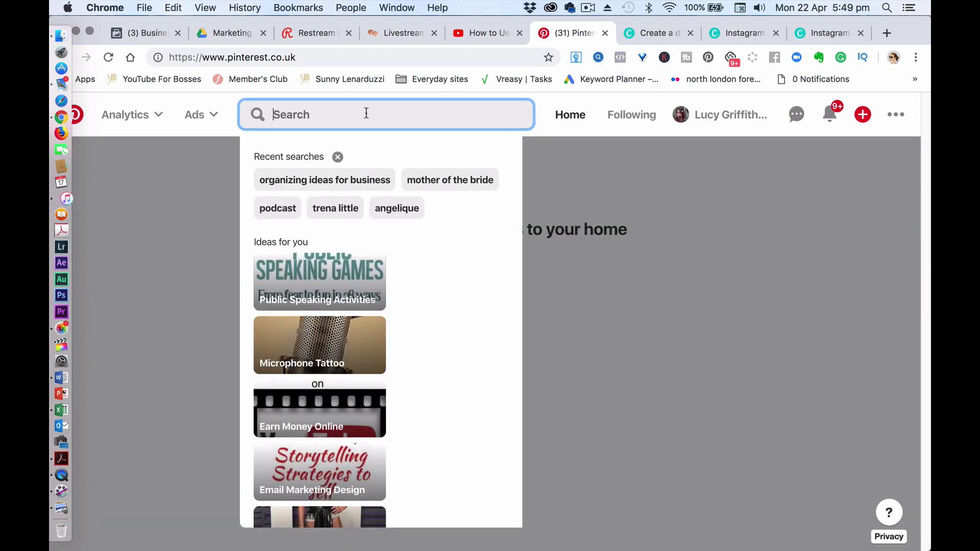
{"action": "type", "text": "p"}
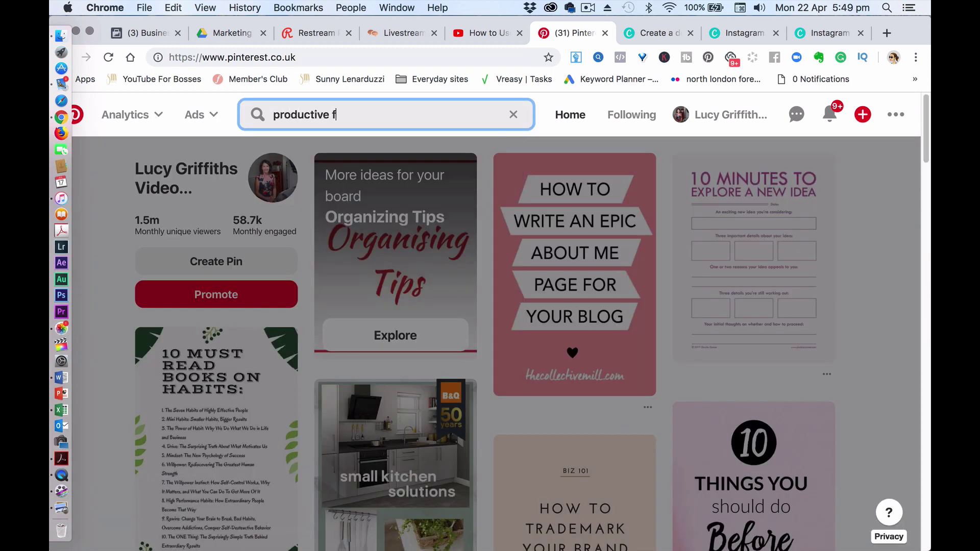
{"action": "type", "text": "roductivity"}
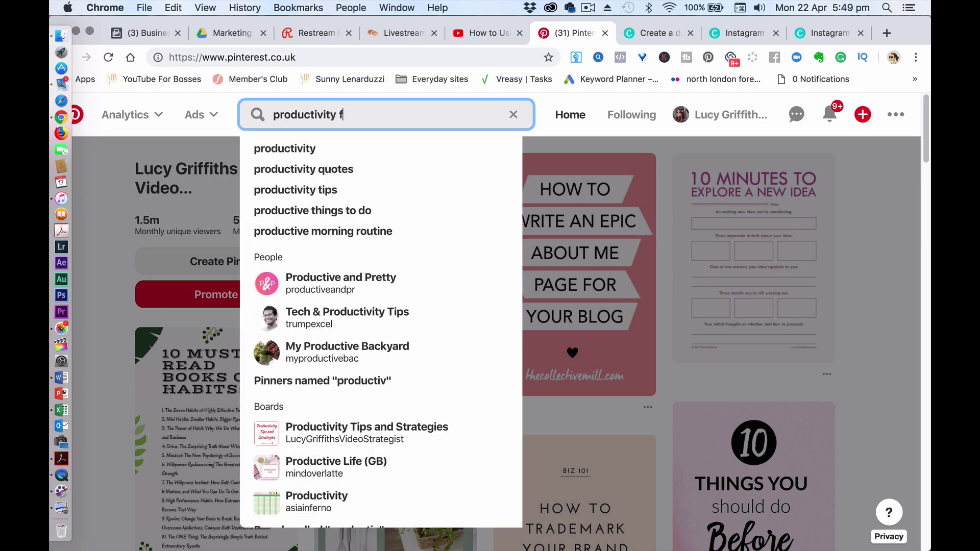
{"action": "type", "text": " for busin"}
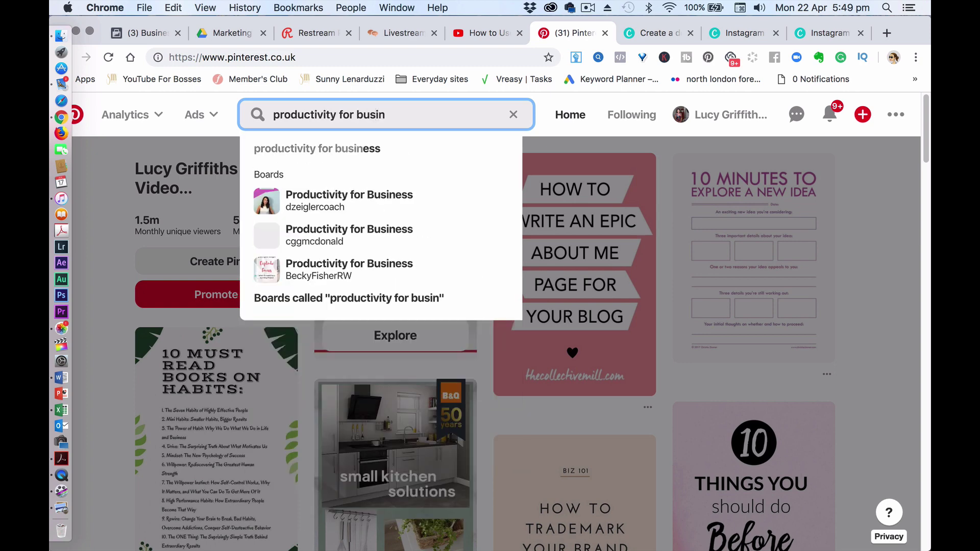
{"action": "left_click", "coordinate": [350, 149]}
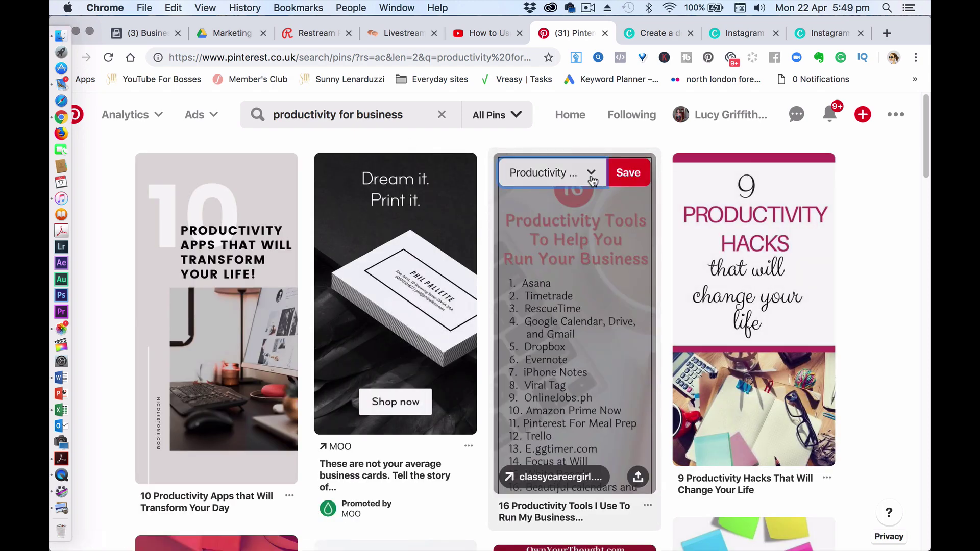
- Save the "16 Productivity Tools To Help You Run Your Business" and "9 Productivity Hacks" pins to the Organizing Tips board
{"action": "left_click", "coordinate": [591, 174]}
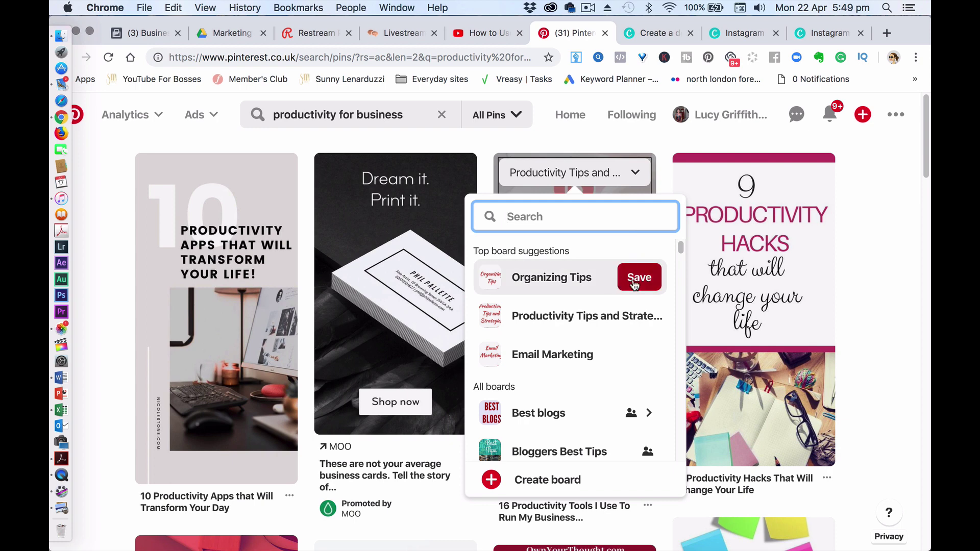
{"action": "left_click", "coordinate": [641, 280]}
{"action": "mouse_move", "coordinate": [697, 249]}
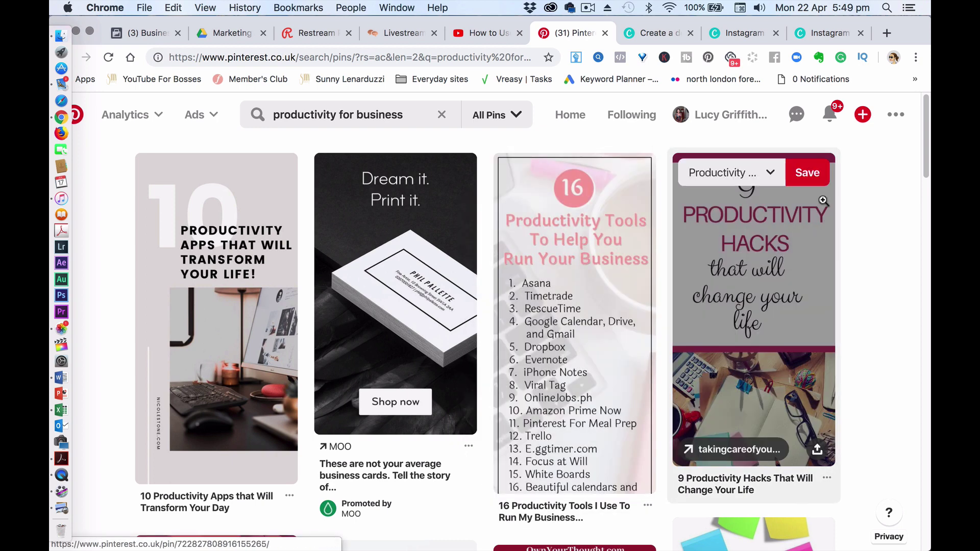
{"action": "left_click", "coordinate": [770, 174]}
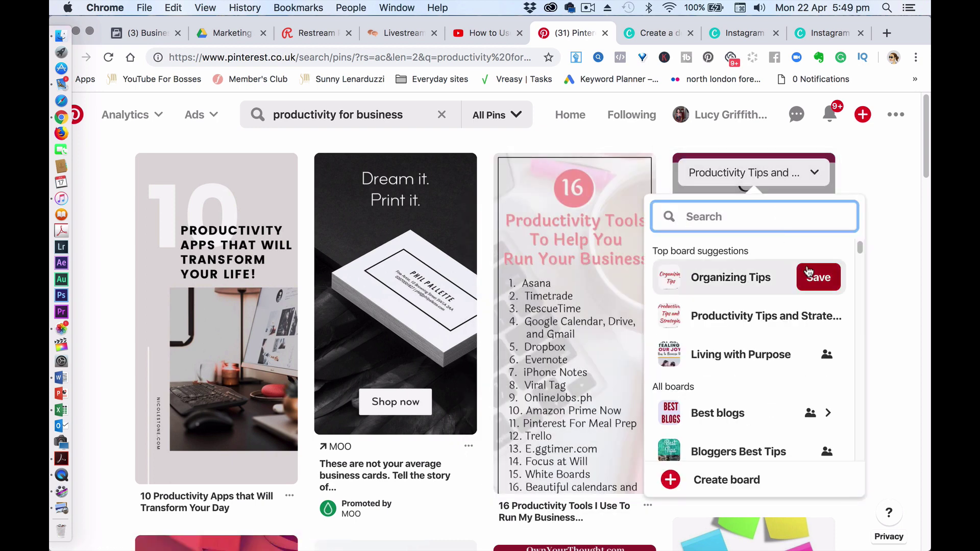
{"action": "left_click", "coordinate": [815, 278]}
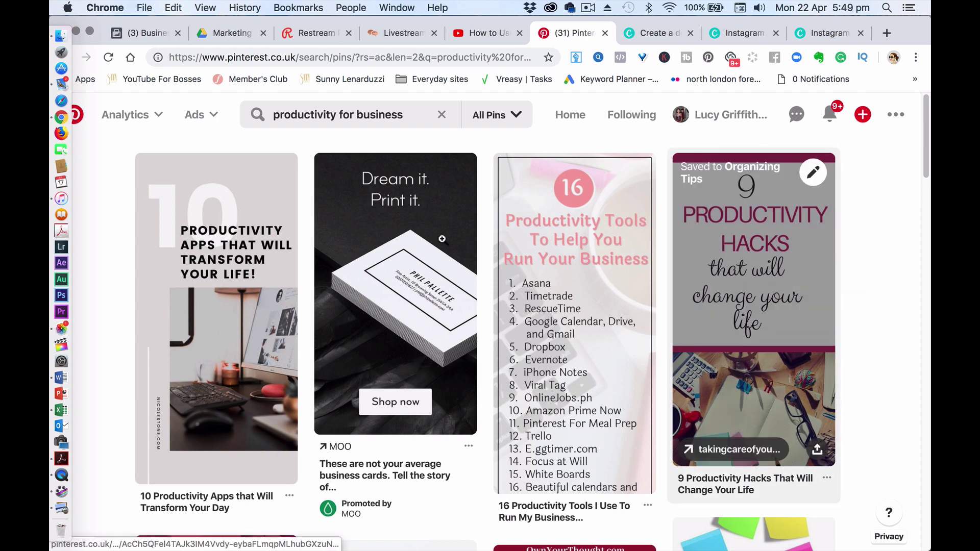
- Save the "10 Productivity Apps That Will Transform Your Life" pin to the Organizing Tips board
{"action": "mouse_move", "coordinate": [284, 196]}
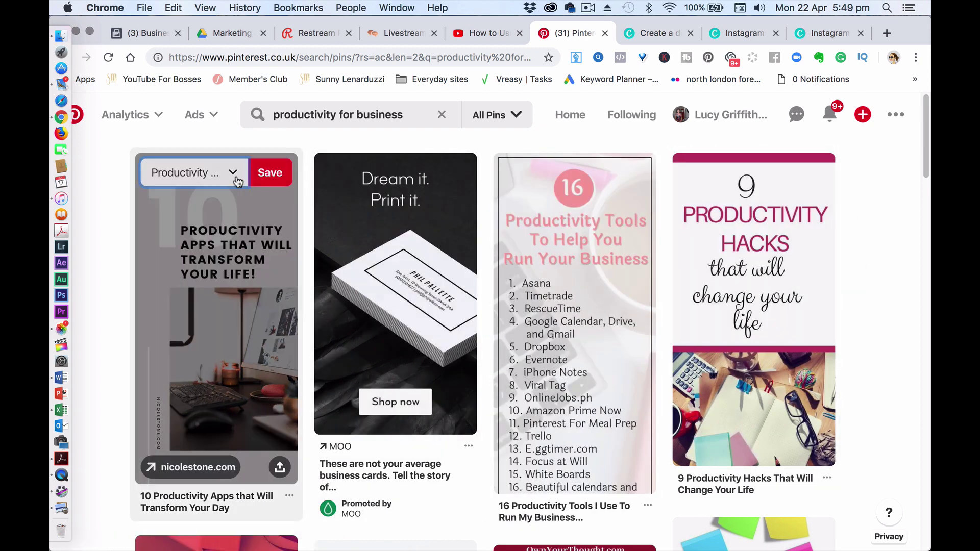
{"action": "left_click", "coordinate": [237, 181]}
{"action": "left_click", "coordinate": [280, 279]}
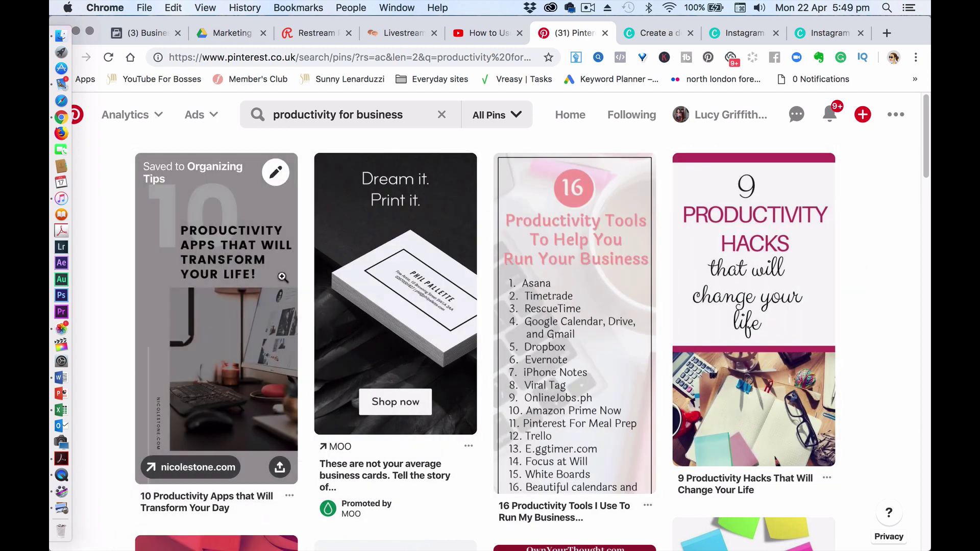
- Save the "27 'Weird' Productivity Hacks from top entrepreneurs" pin to the Organizing Tips board
{"action": "scroll", "coordinate": [926, 181], "scroll_direction": "down", "scroll_amount": 2}
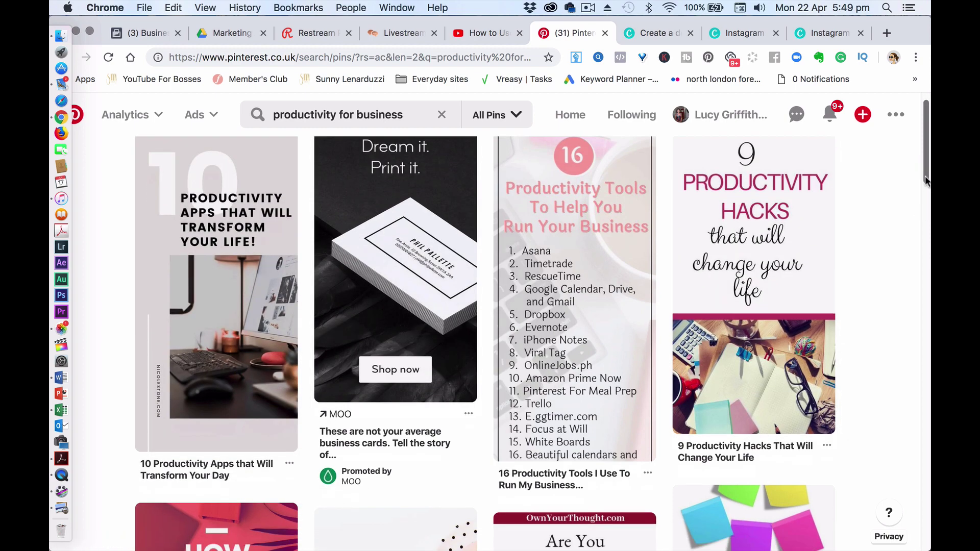
{"action": "left_click_drag", "start_coordinate": [926, 181], "coordinate": [929, 233]}
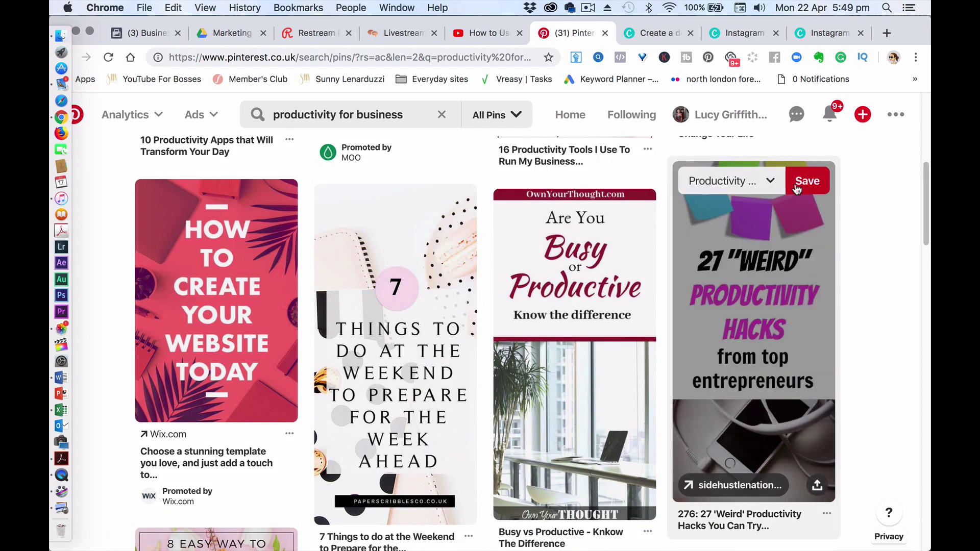
{"action": "left_click", "coordinate": [771, 182]}
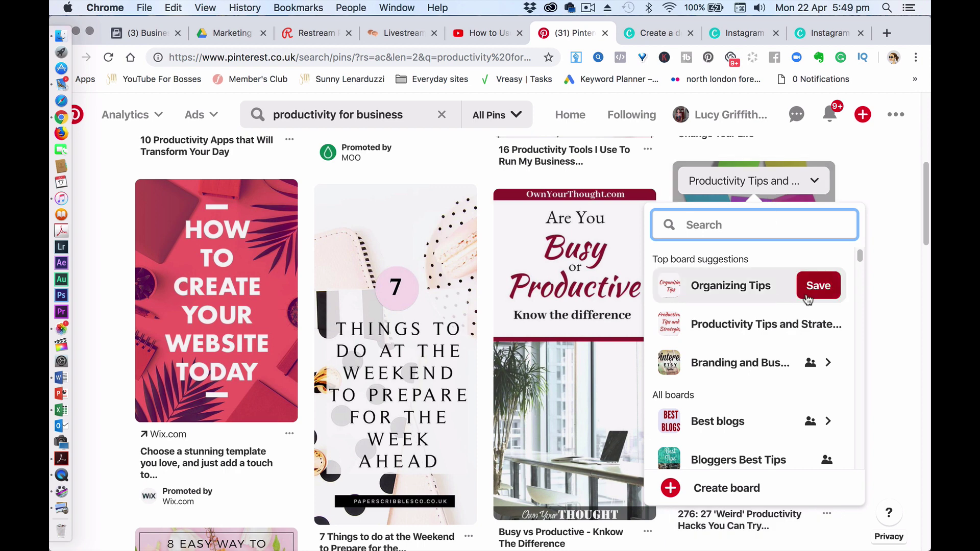
{"action": "left_click", "coordinate": [817, 285]}
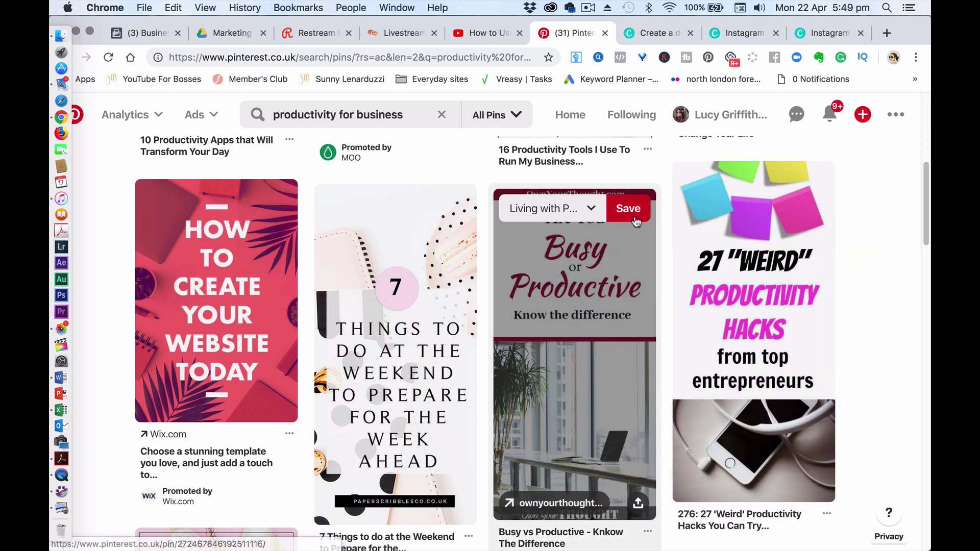
- Save the "Are You Busy or Productive" and "7 Things to Do at the Weekend to Prepare for the Week Ahead" pins to the Organizing Tips board
{"action": "left_click", "coordinate": [592, 209]}
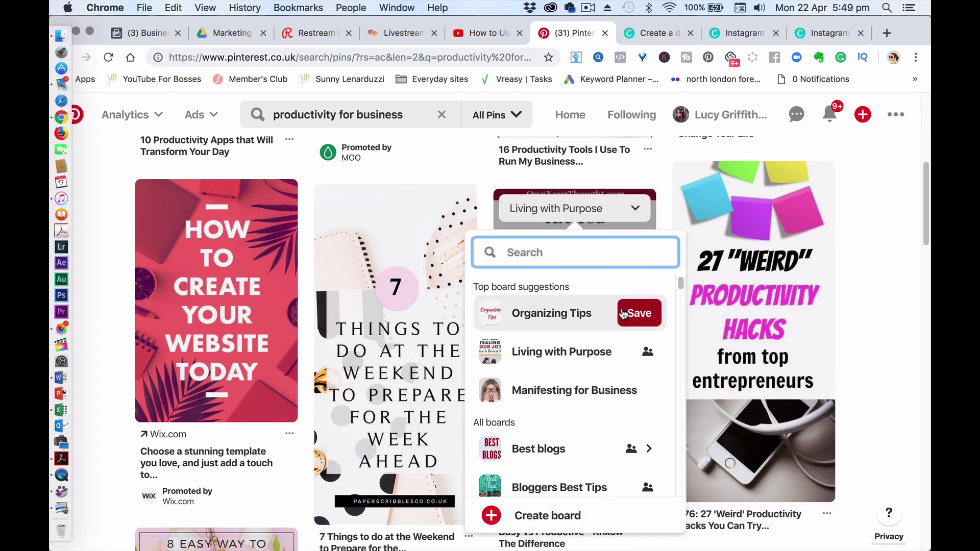
{"action": "left_click", "coordinate": [624, 312]}
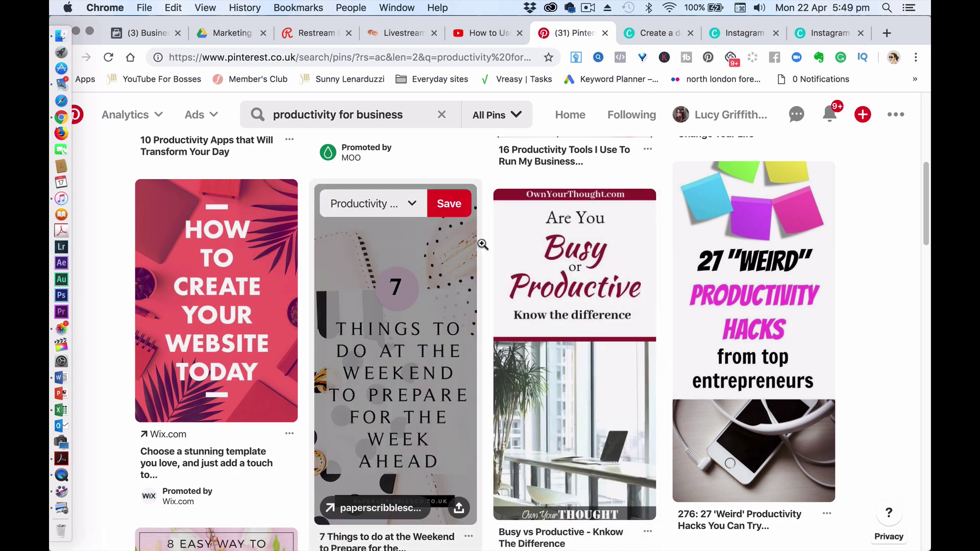
{"action": "left_click", "coordinate": [412, 217]}
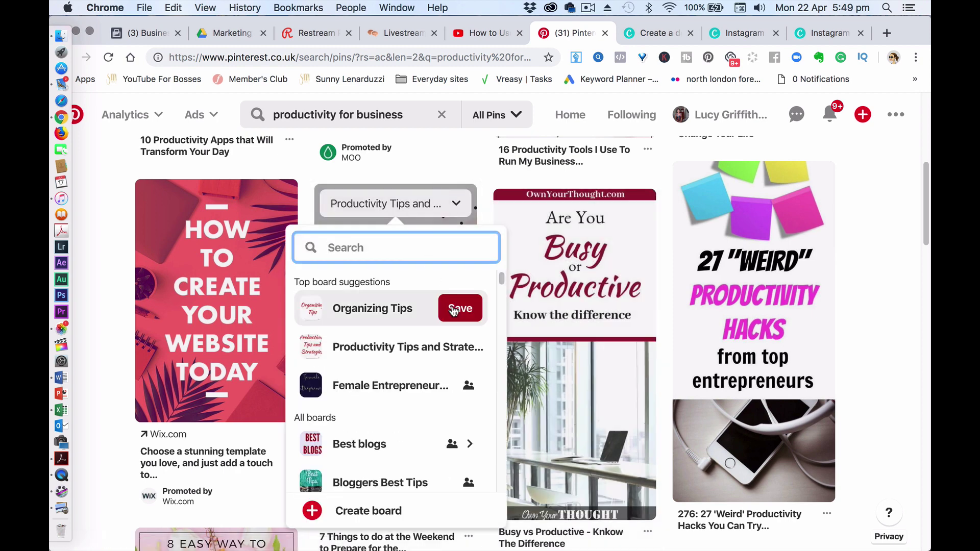
{"action": "left_click", "coordinate": [454, 310]}
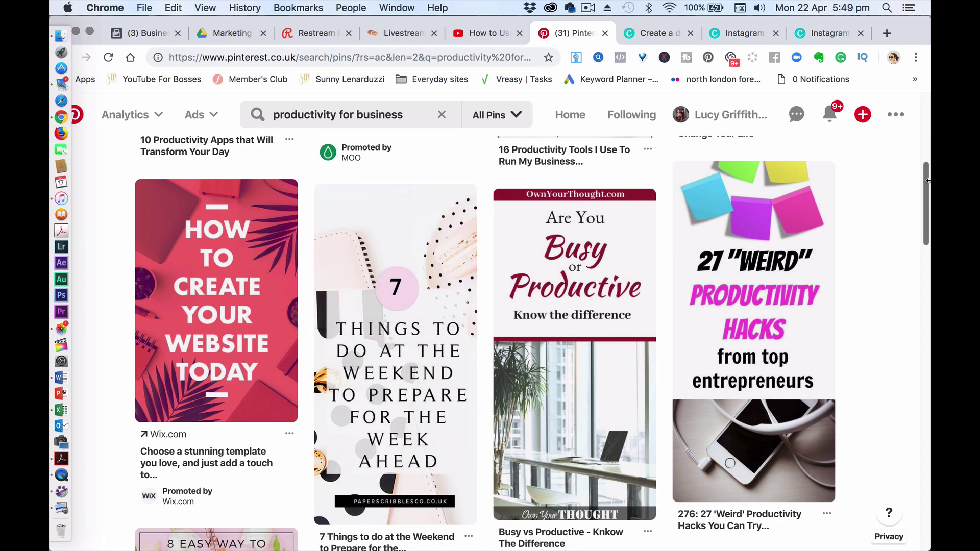
- Open the account's own Pinterest profile and show its list of boards to find the Organizing Tips board
{"action": "left_click_drag", "start_coordinate": [927, 191], "coordinate": [914, 107]}
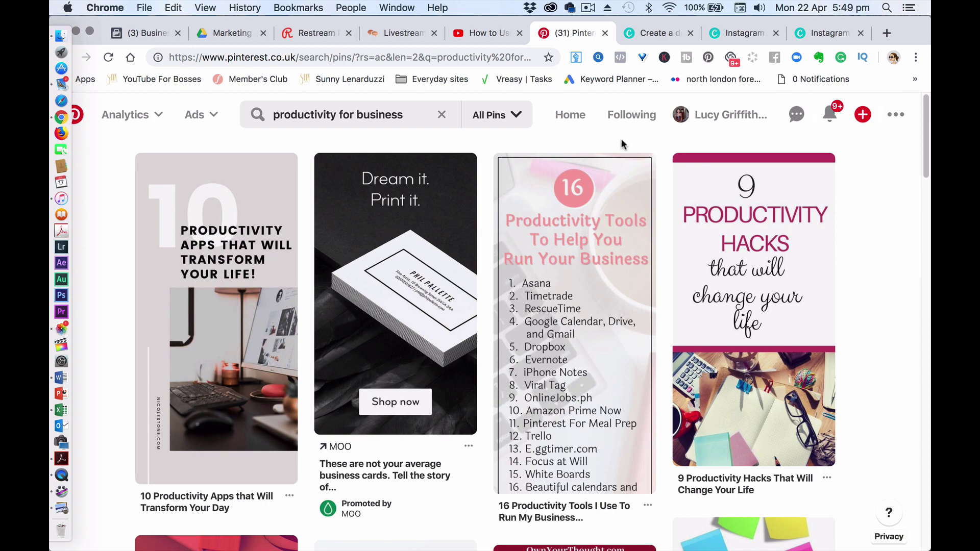
{"action": "left_click", "coordinate": [721, 119]}
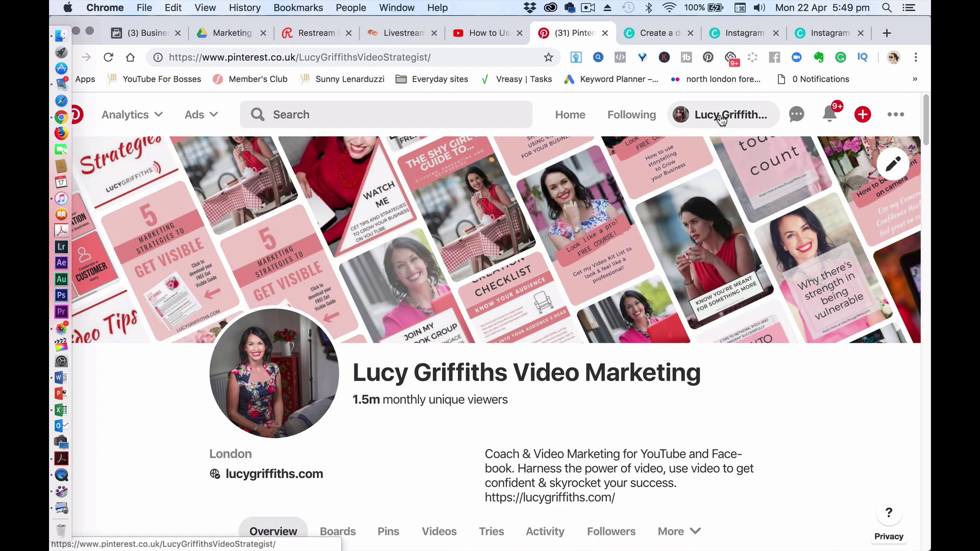
{"action": "mouse_move", "coordinate": [926, 122]}
{"action": "left_mouse_down"}
{"action": "mouse_move", "coordinate": [926, 157]}
{"action": "mouse_move", "coordinate": [927, 142]}
{"action": "left_mouse_up"}
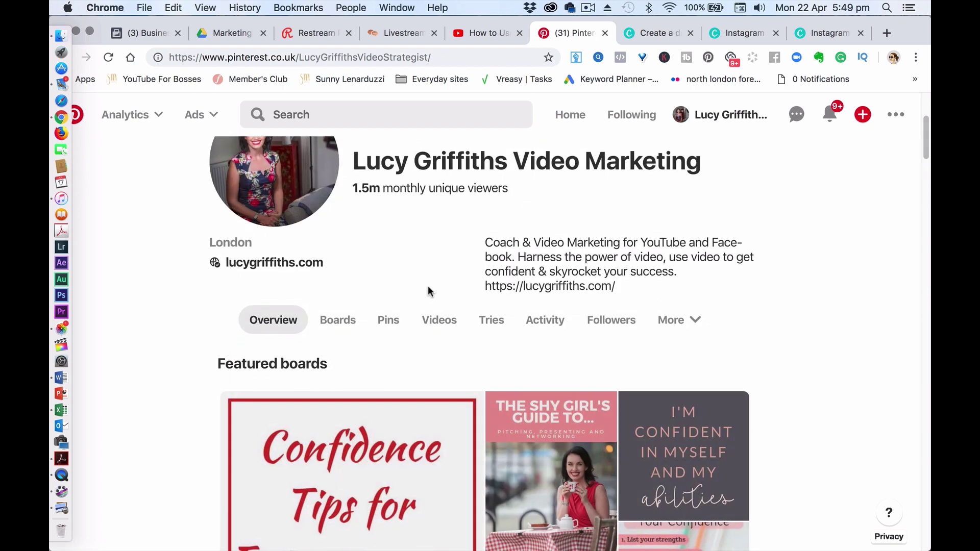
{"action": "left_click", "coordinate": [338, 320]}
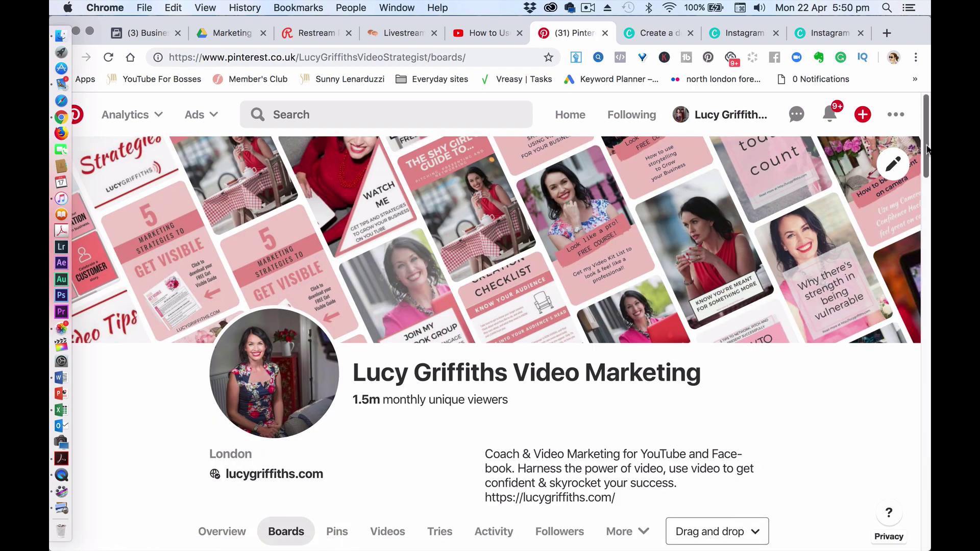
{"action": "scroll", "coordinate": [928, 209], "scroll_direction": "down", "scroll_amount": 5}
{"action": "scroll", "coordinate": [929, 199], "scroll_direction": "down", "scroll_amount": 3}
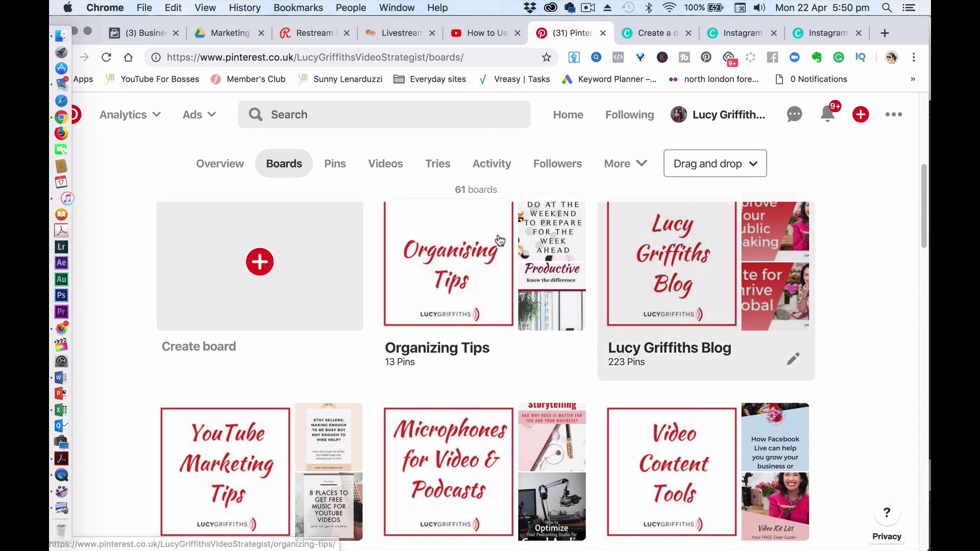
- Try to move the Organizing Tips board to another position among the boards, without merging it into another board
{"action": "left_click_drag", "start_coordinate": [499, 241], "coordinate": [743, 441]}
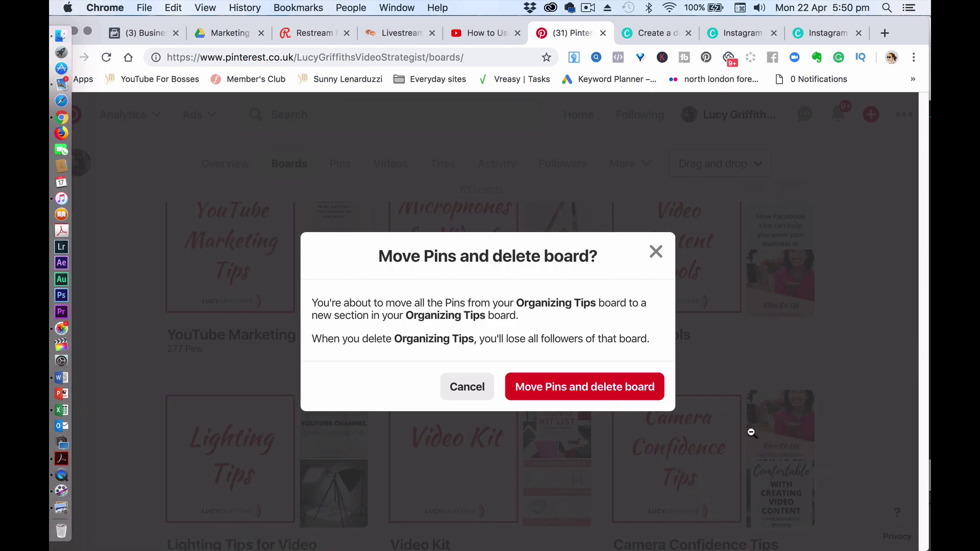
{"action": "left_click", "coordinate": [467, 387]}
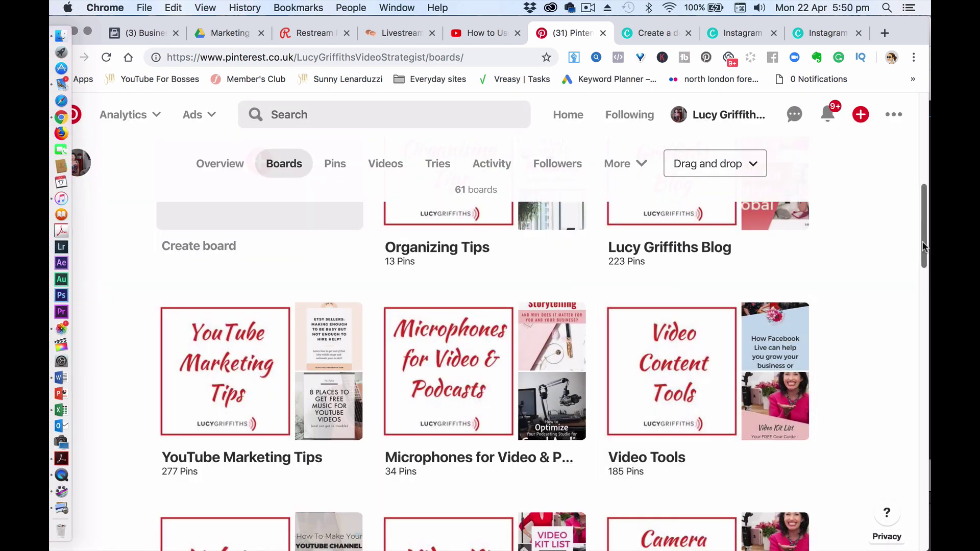
{"action": "left_click_drag", "start_coordinate": [921, 240], "coordinate": [923, 206]}
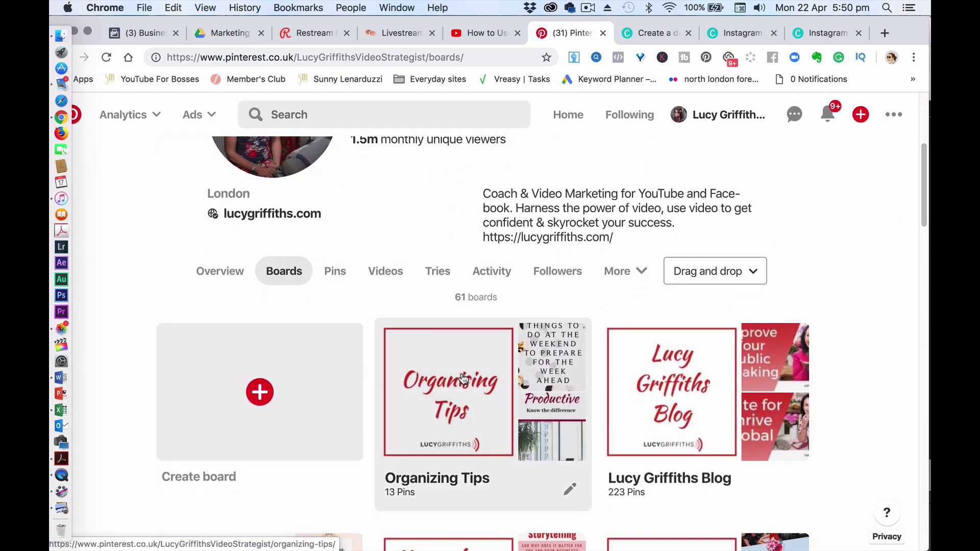
{"action": "left_click_drag", "start_coordinate": [464, 380], "coordinate": [75, 373]}
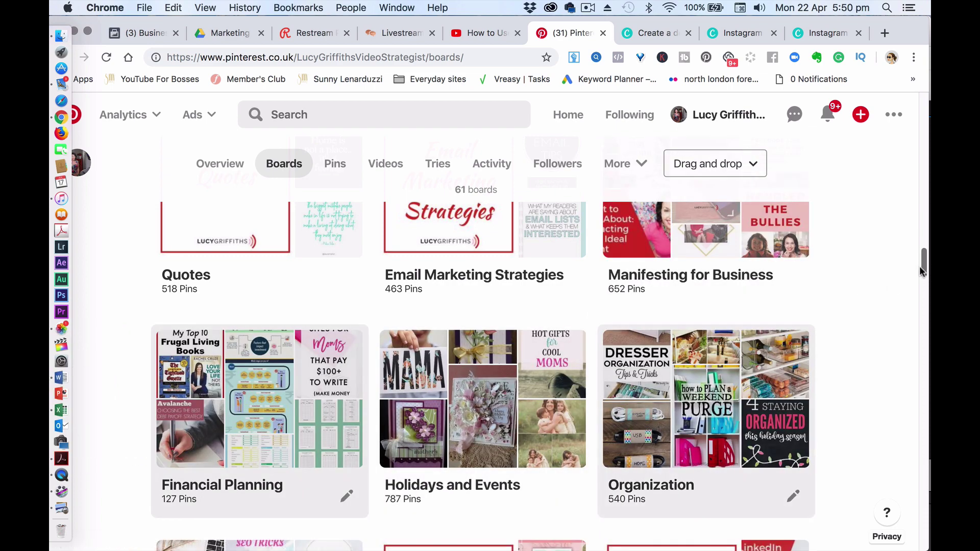
{"action": "left_click_drag", "start_coordinate": [920, 266], "coordinate": [912, 142]}
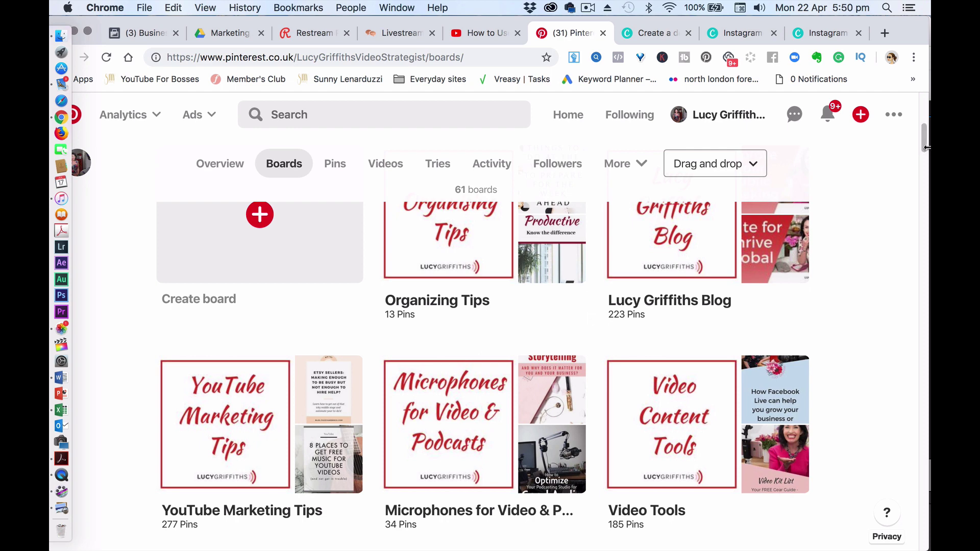
{"action": "left_click_drag", "start_coordinate": [927, 150], "coordinate": [927, 174]}
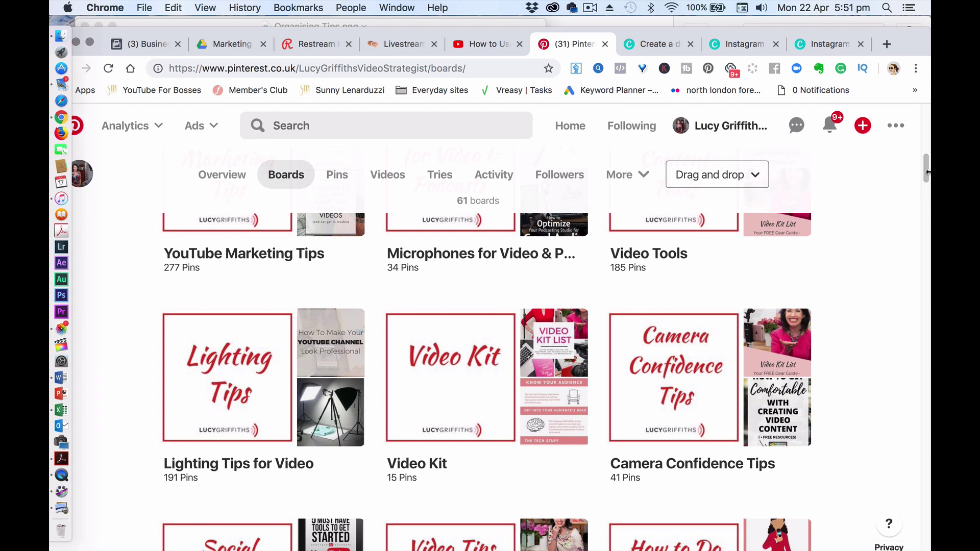
{"action": "left_click", "coordinate": [591, 8]}
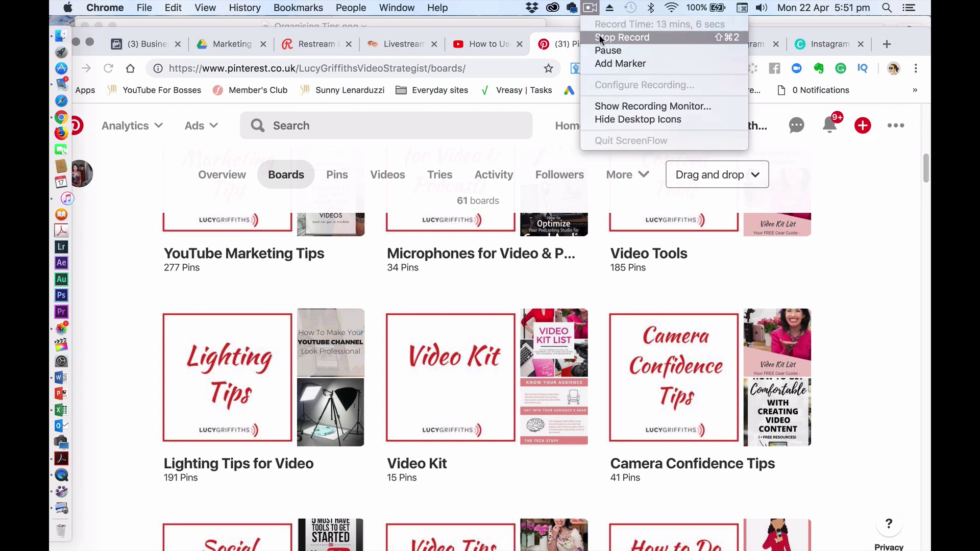